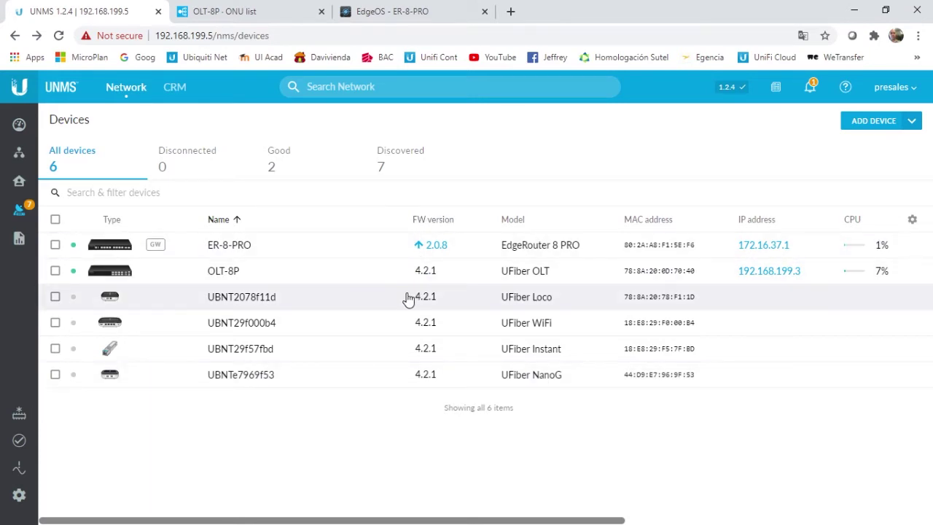
# - Review the OLT's ONU list, return to UNMS and inspect the device topology of the POP GPON site
pyautogui.click(266, 11)
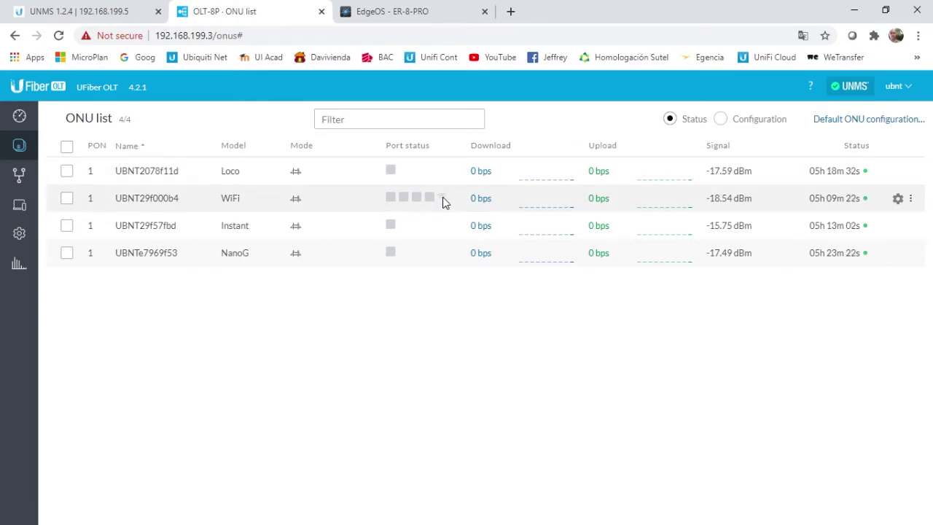
pyautogui.moveTo(442, 201)
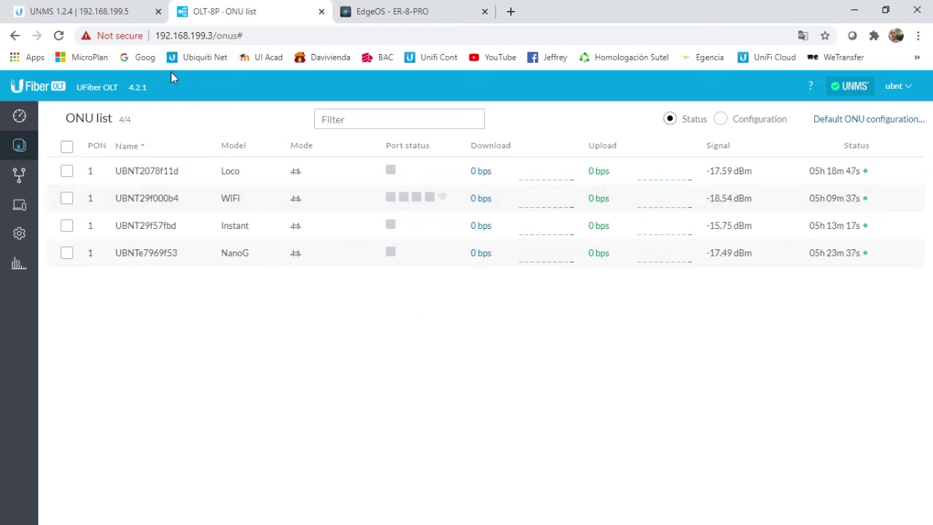
pyautogui.click(121, 11)
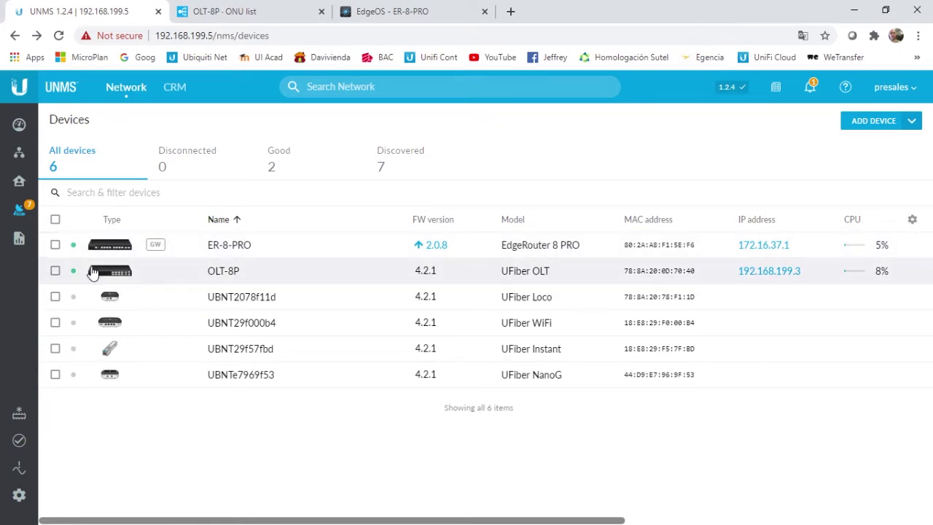
pyautogui.click(22, 153)
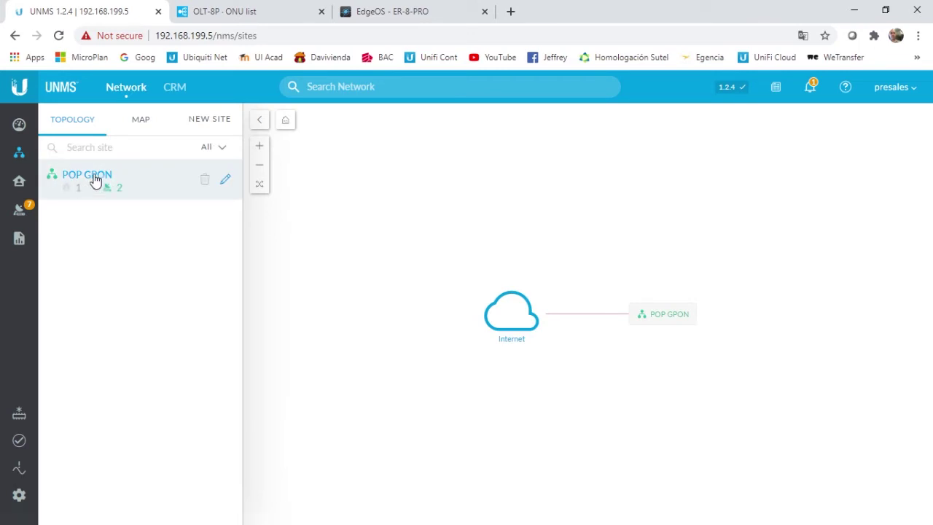
pyautogui.click(95, 181)
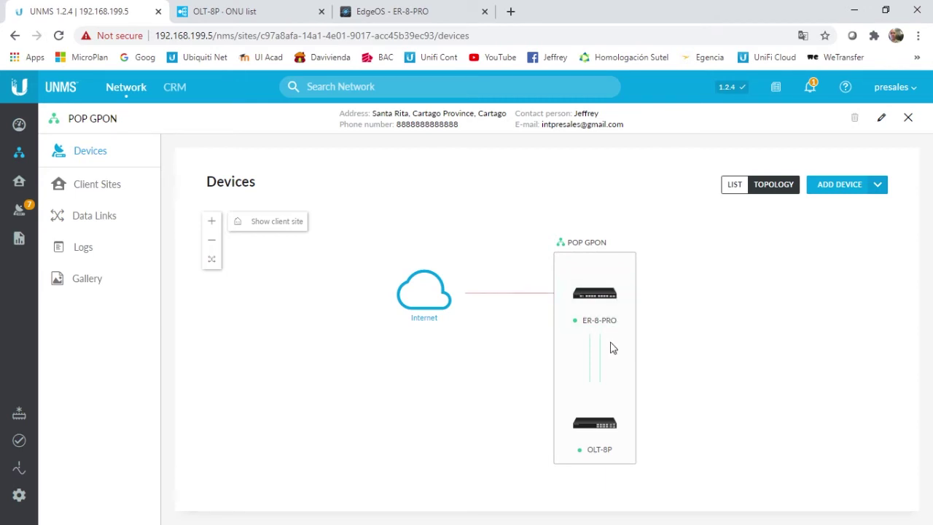
pyautogui.moveTo(605, 364)
# - Review the active clients and the service plans in the CRM
pyautogui.click(173, 90)
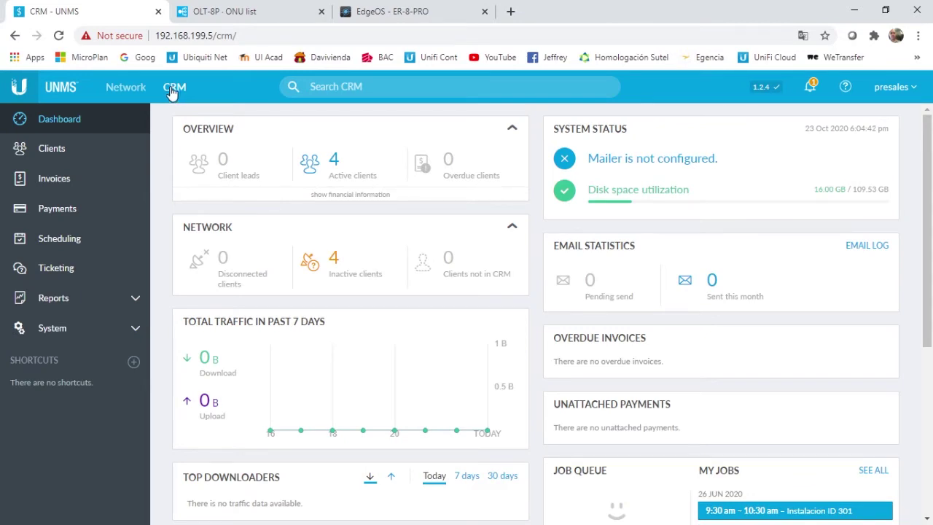
pyautogui.click(52, 150)
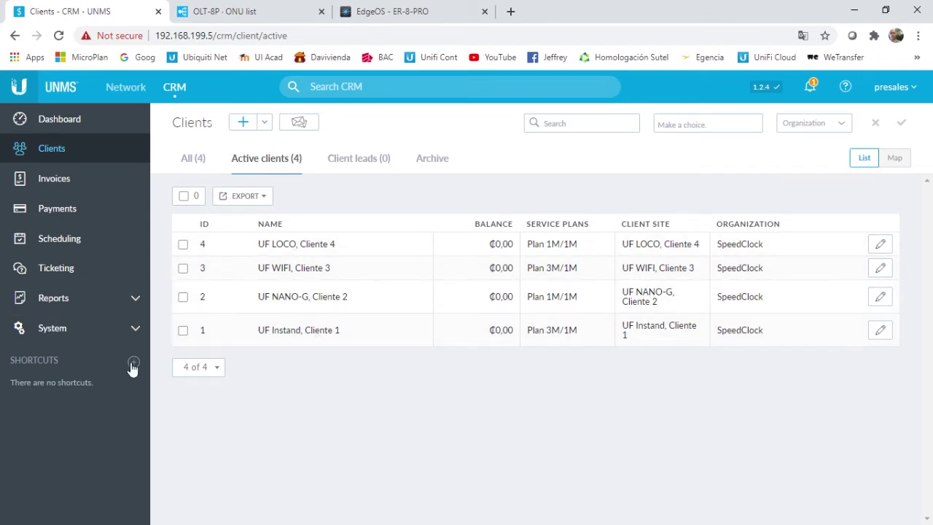
pyautogui.click(134, 337)
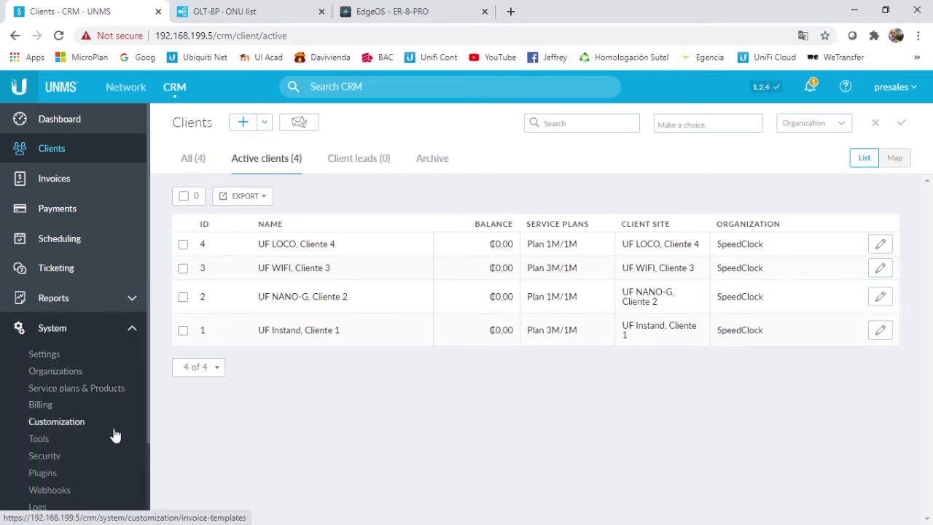
pyautogui.click(117, 398)
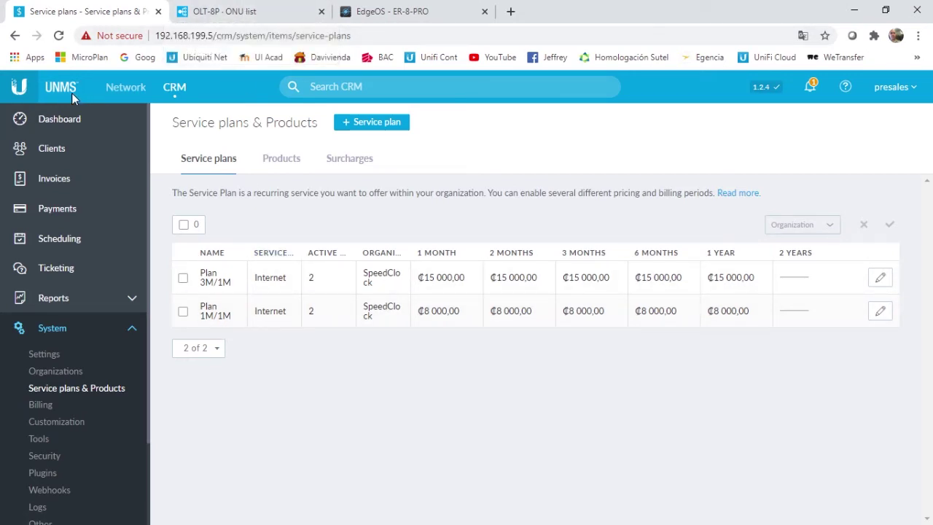
# - Return to the network side and examine the device list and the status of the client sites
pyautogui.click(119, 89)
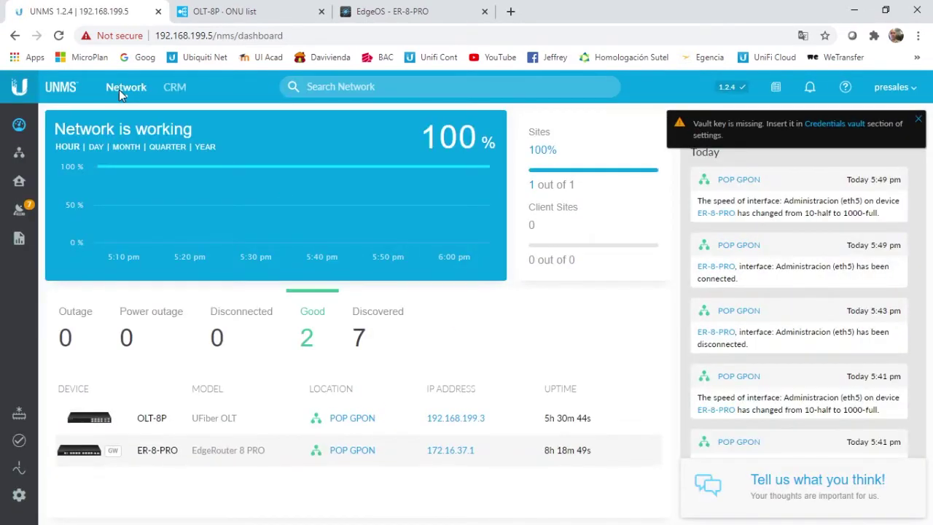
pyautogui.click(19, 211)
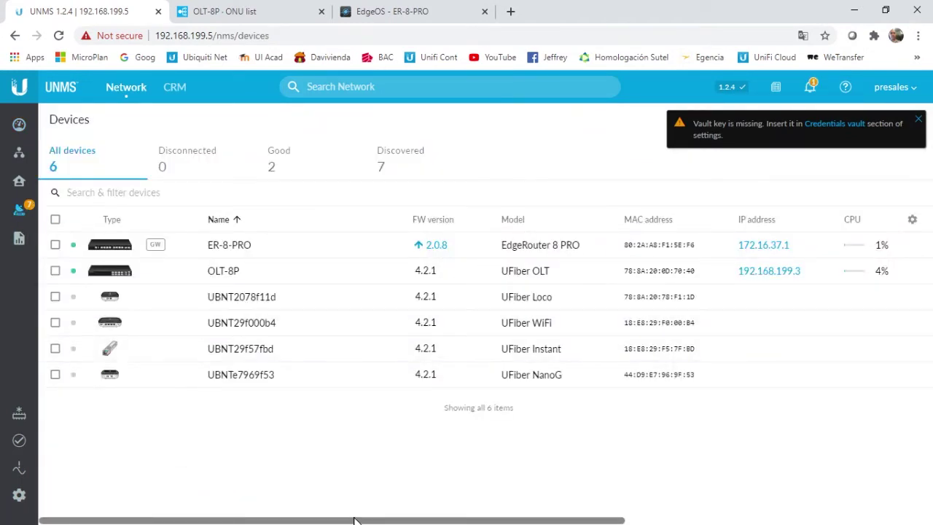
pyautogui.moveTo(354, 522); pyautogui.dragTo(243, 522)
pyautogui.click(20, 181)
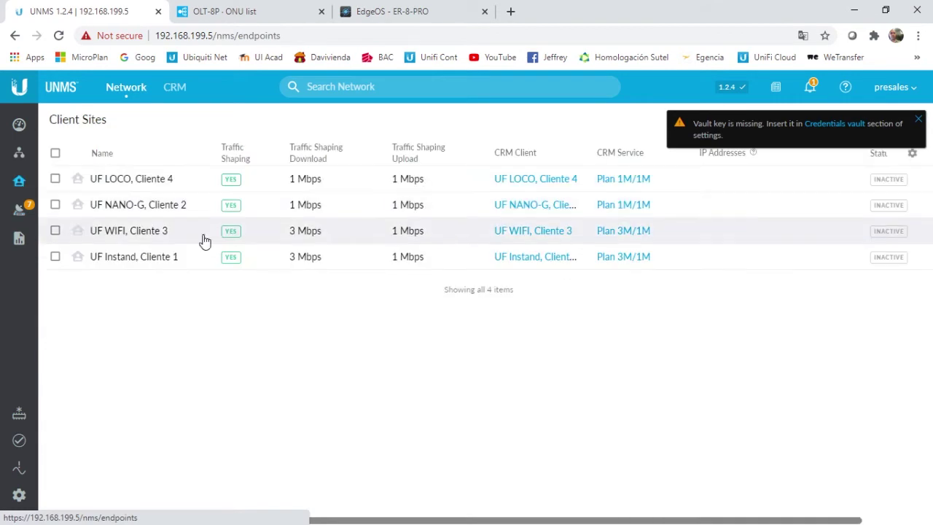
pyautogui.moveTo(601, 522); pyautogui.dragTo(672, 522)
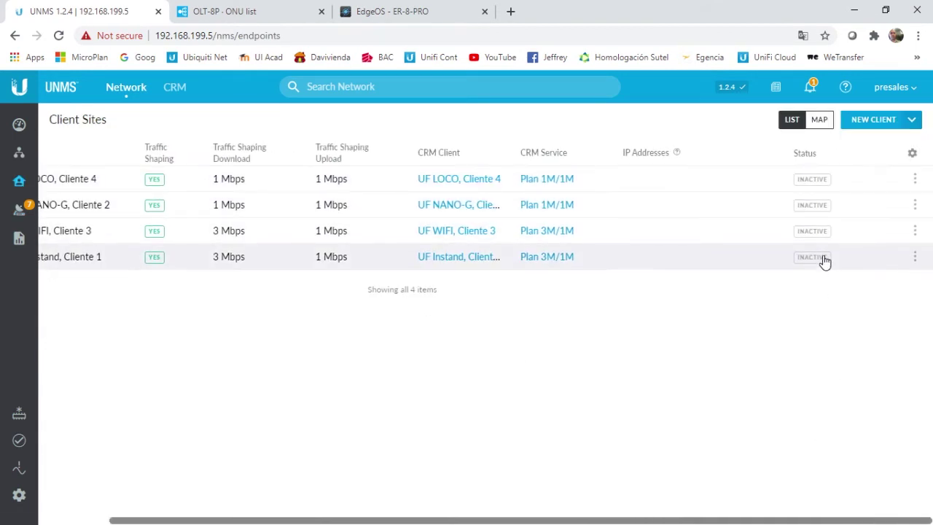
pyautogui.moveTo(731, 522); pyautogui.dragTo(488, 522)
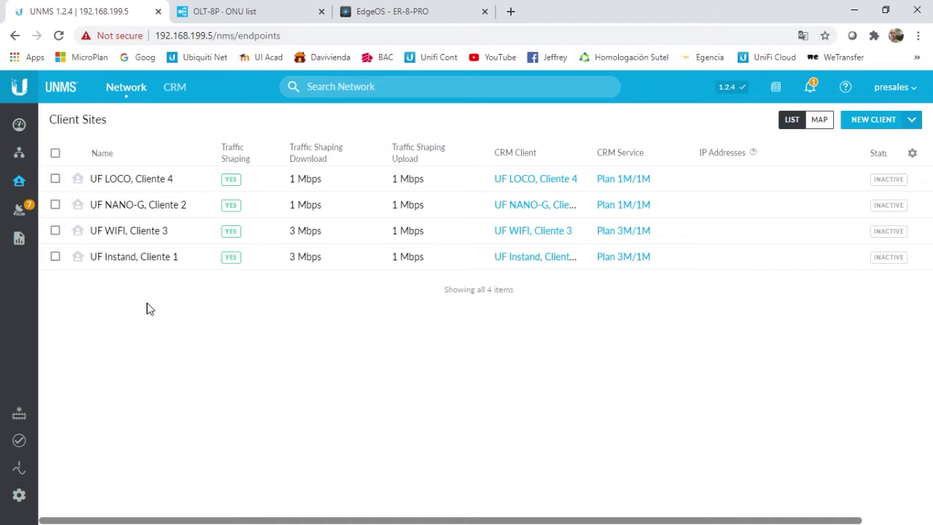
# - Assign the UFiber Loco device to the client site UF LOCO, Cliente 4 - Plan 1M/1M
pyautogui.click(19, 211)
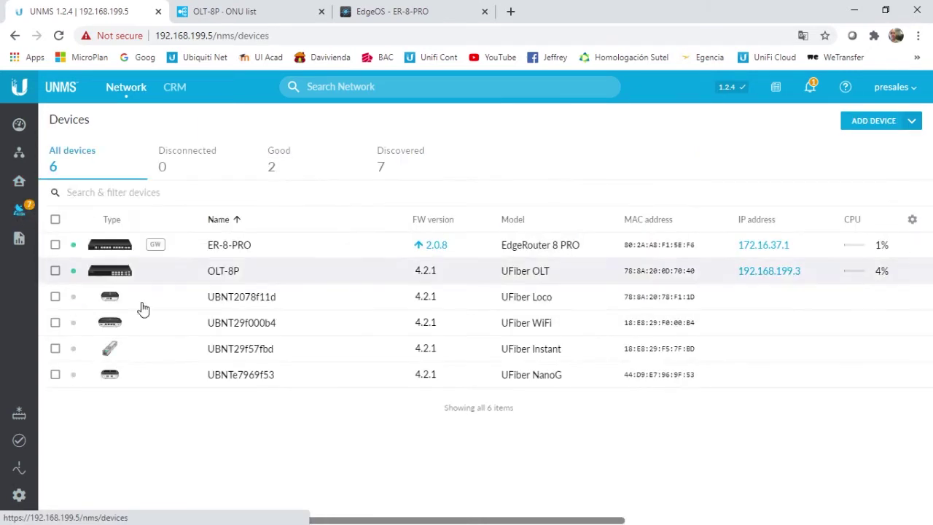
pyautogui.moveTo(514, 521); pyautogui.dragTo(822, 521)
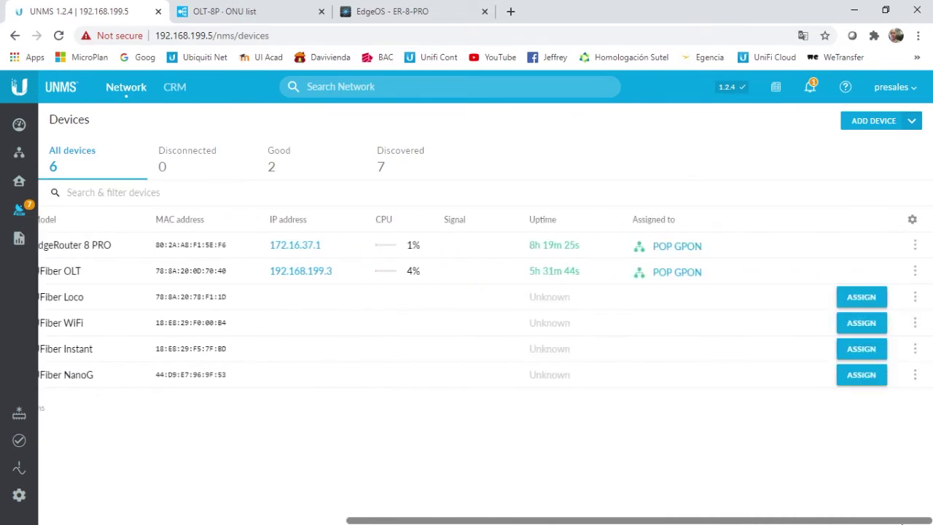
pyautogui.moveTo(513, 521); pyautogui.dragTo(803, 522)
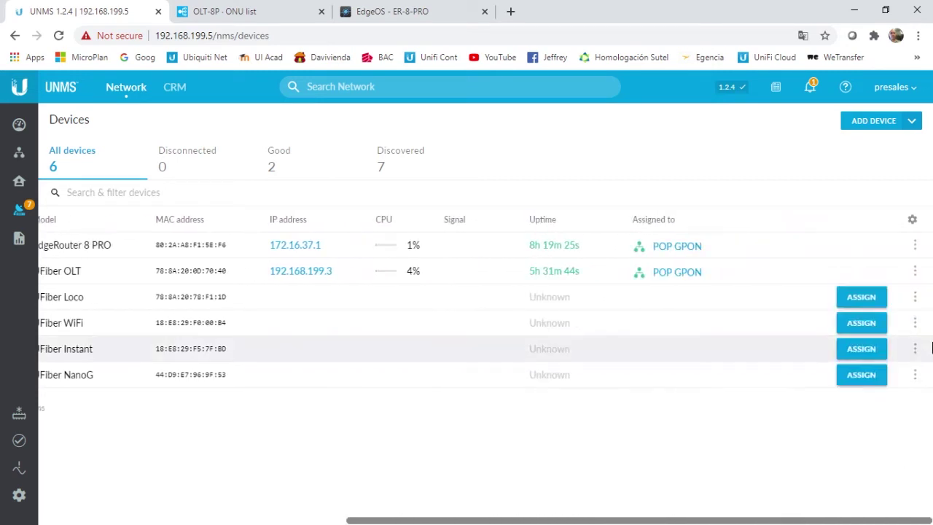
pyautogui.click(872, 298)
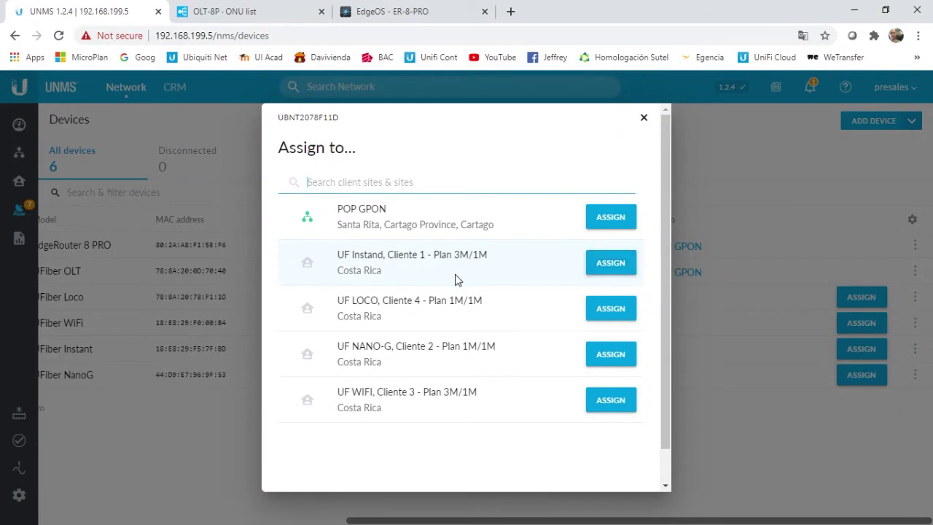
pyautogui.click(611, 309)
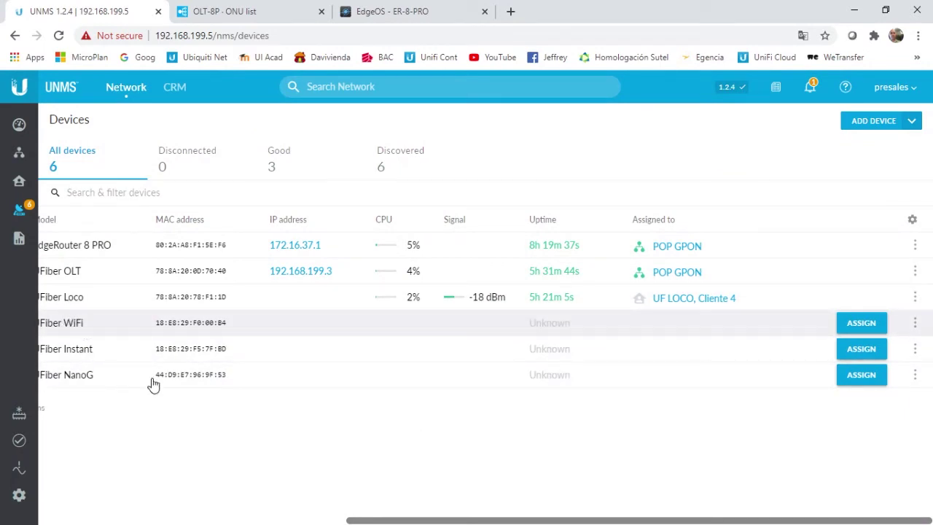
# - Assign the UFiber WiFi device to the client site UF WIFI, Cliente 3 - Plan 3M/1M
pyautogui.moveTo(374, 522); pyautogui.dragTo(363, 522)
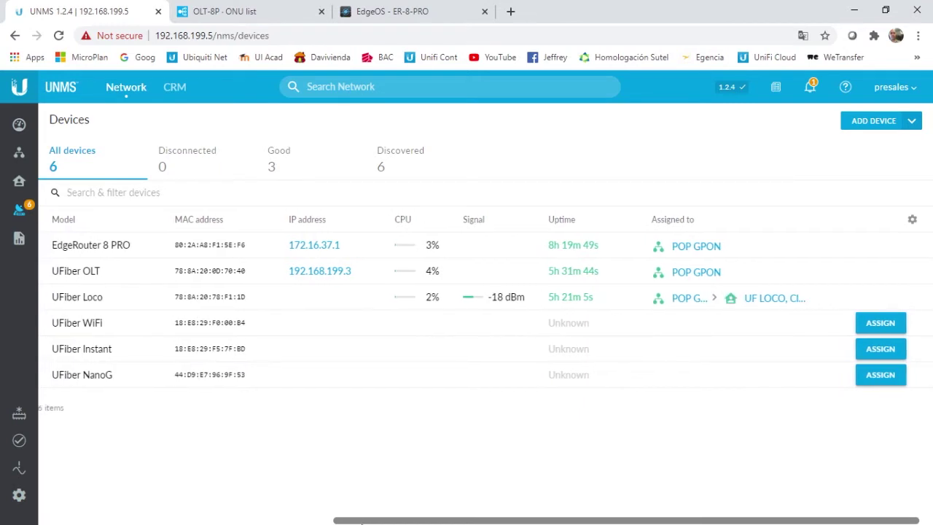
pyautogui.click(878, 325)
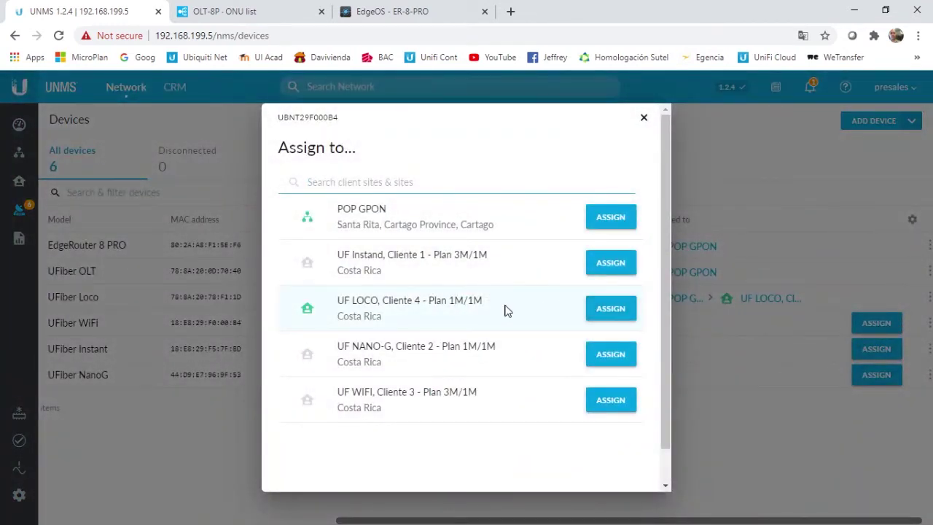
pyautogui.click(611, 400)
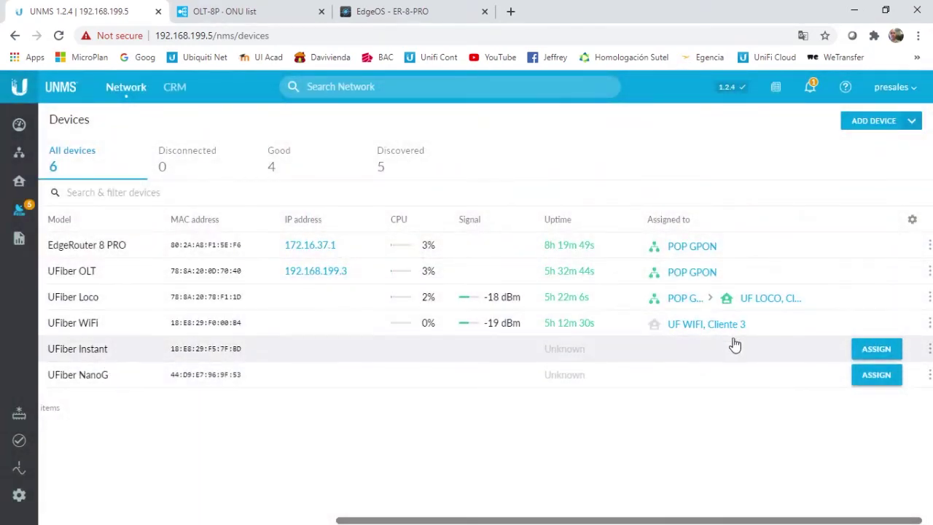
# - Assign the UFiber Instant to UF Instand, Cliente 1 - Plan 3M/1M and the UFiber NanoG to UF NANO-G, Cliente 2 - Plan 1M/1M
pyautogui.click(879, 350)
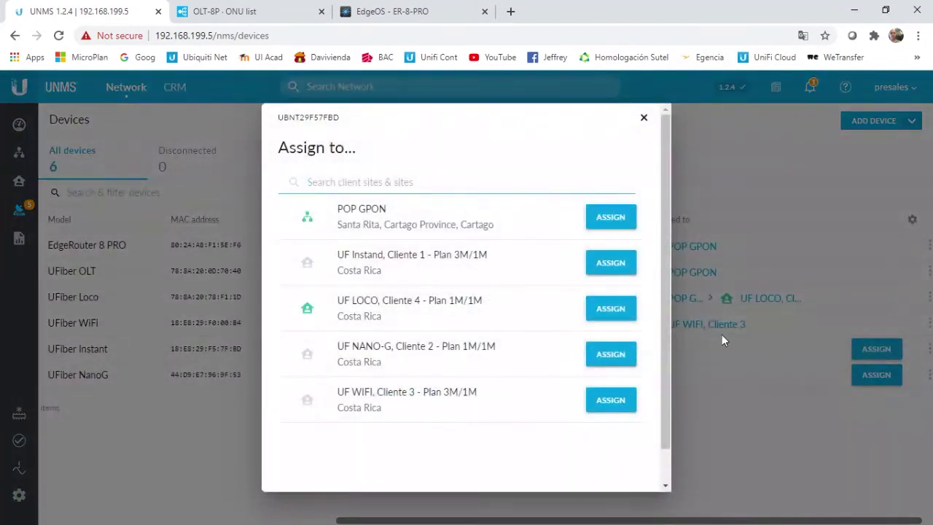
pyautogui.click(599, 265)
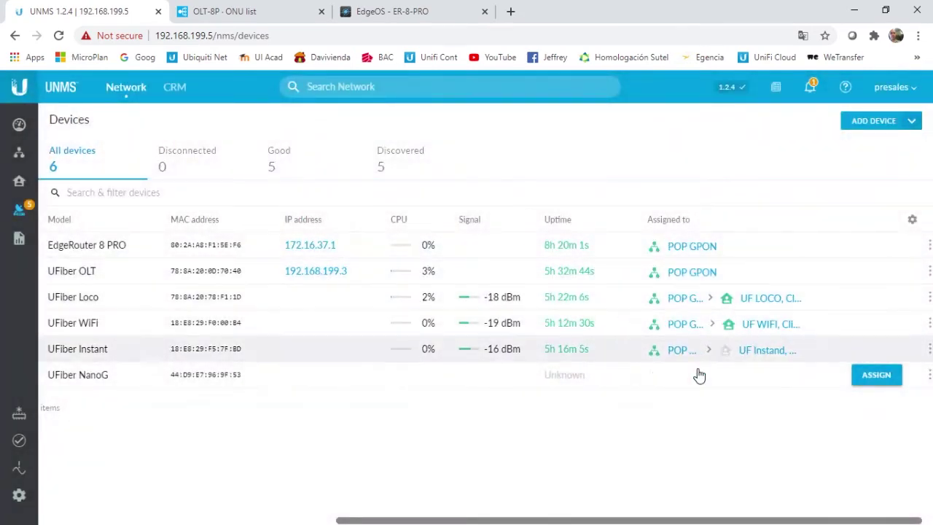
pyautogui.click(877, 375)
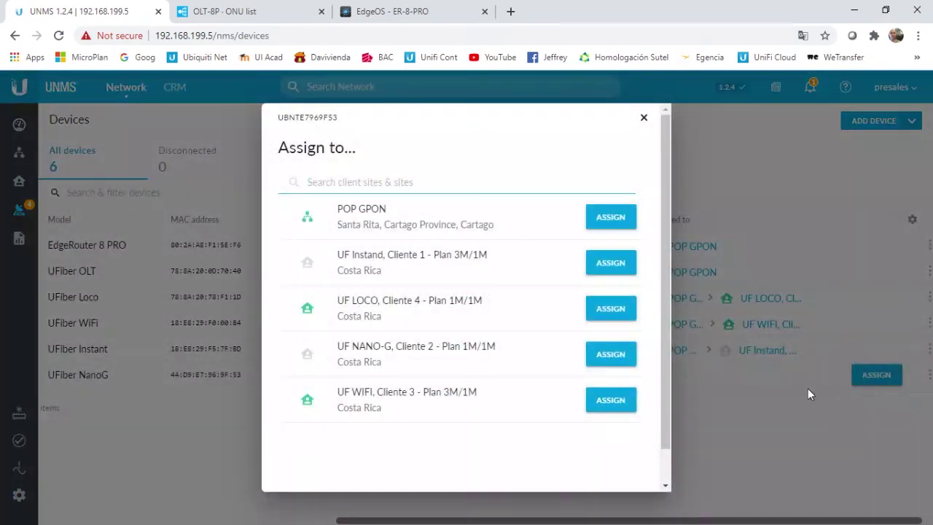
pyautogui.click(608, 360)
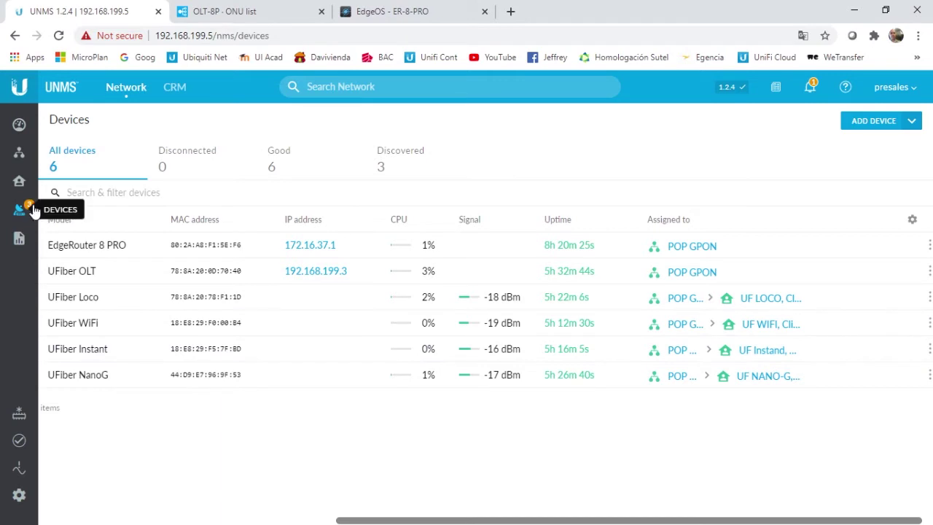
# - Check the status of all client sites in the Client Sites list
pyautogui.click(20, 184)
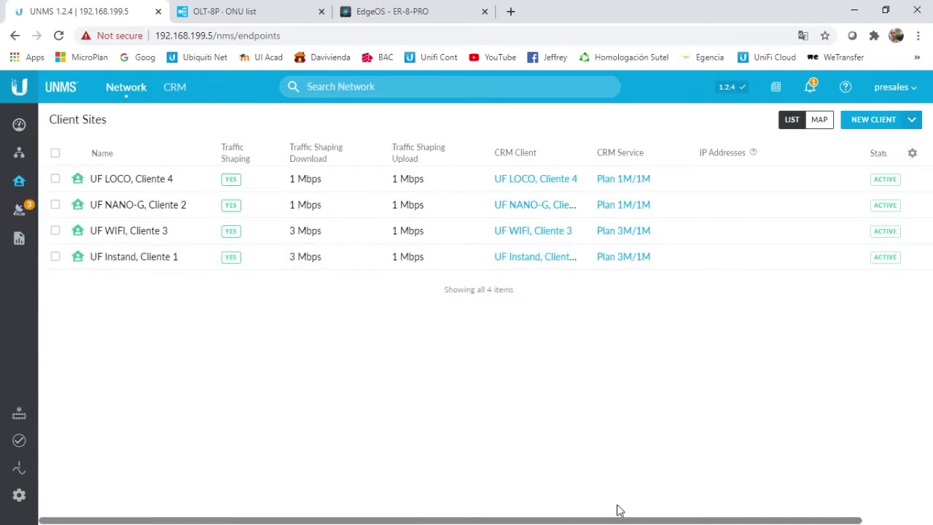
pyautogui.moveTo(616, 521); pyautogui.dragTo(858, 504)
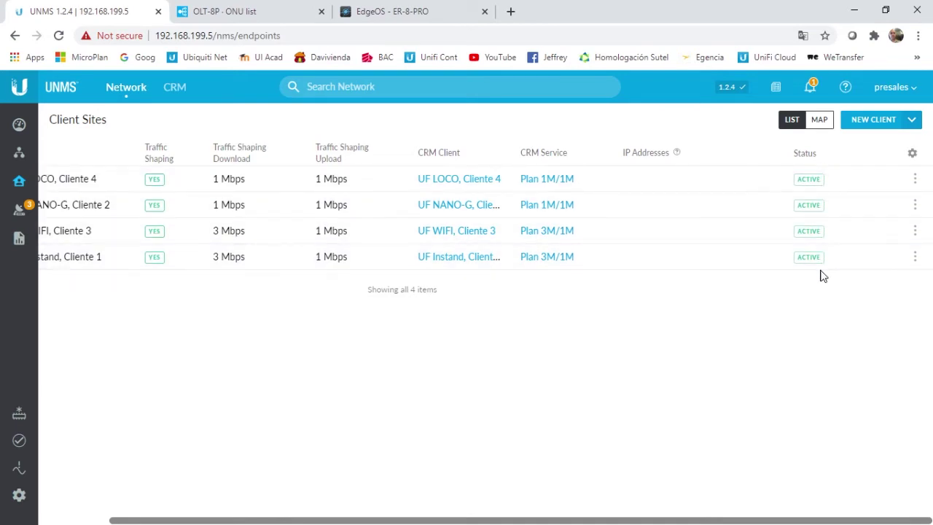
pyautogui.moveTo(571, 520); pyautogui.dragTo(500, 522)
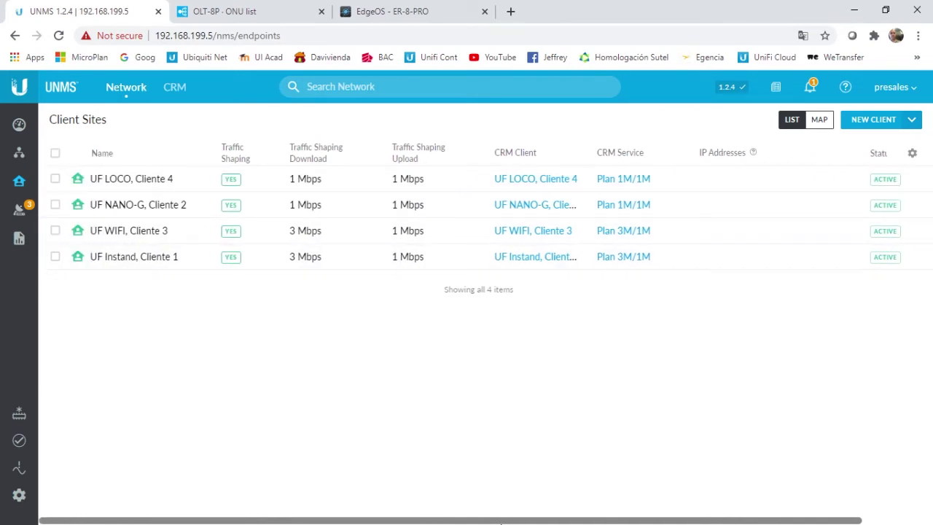
# - Switch to the presentation to check the lab outline, and return to UNMS in the browser
pyautogui.press('super+Tab')
pyautogui.click(364, 202)
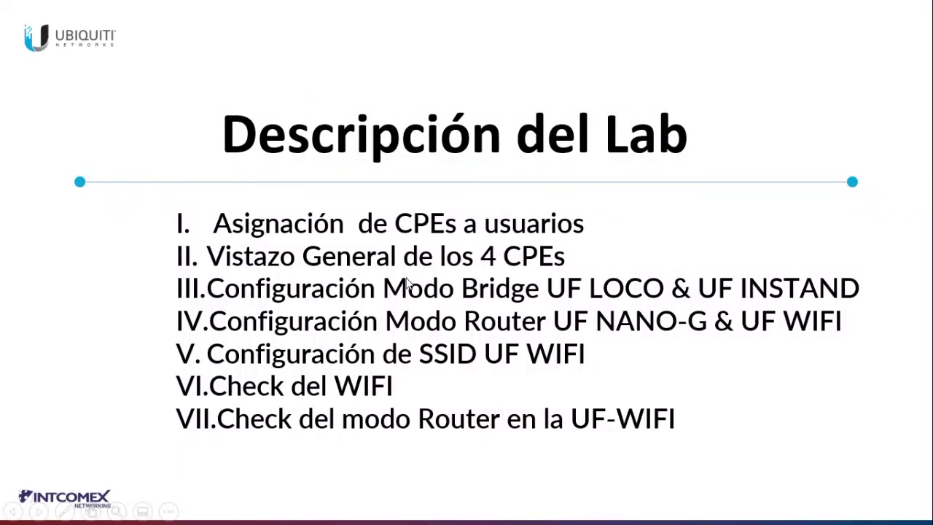
pyautogui.press('super+Tab')
pyautogui.click(409, 146)
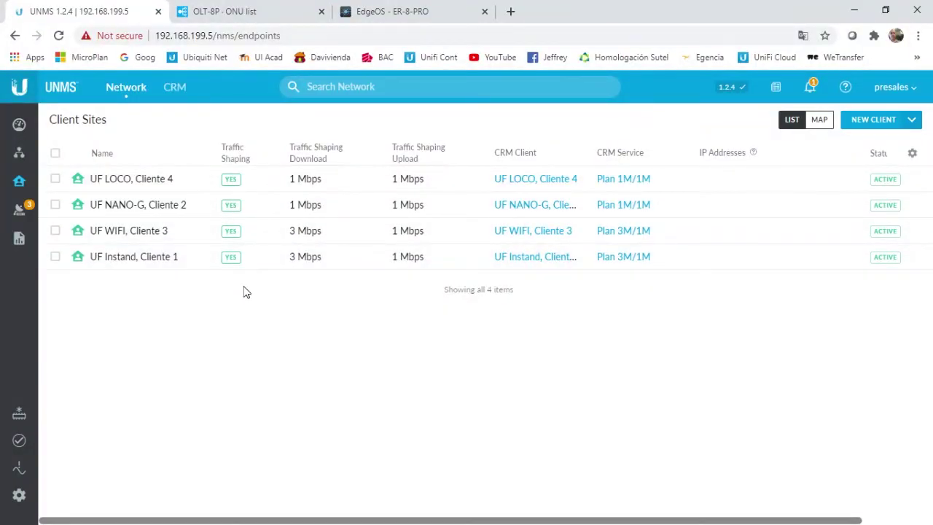
# - Inspect the UF LOCO, Cliente 4 site's device topology and open the network settings of its UFiber Loco
pyautogui.click(129, 182)
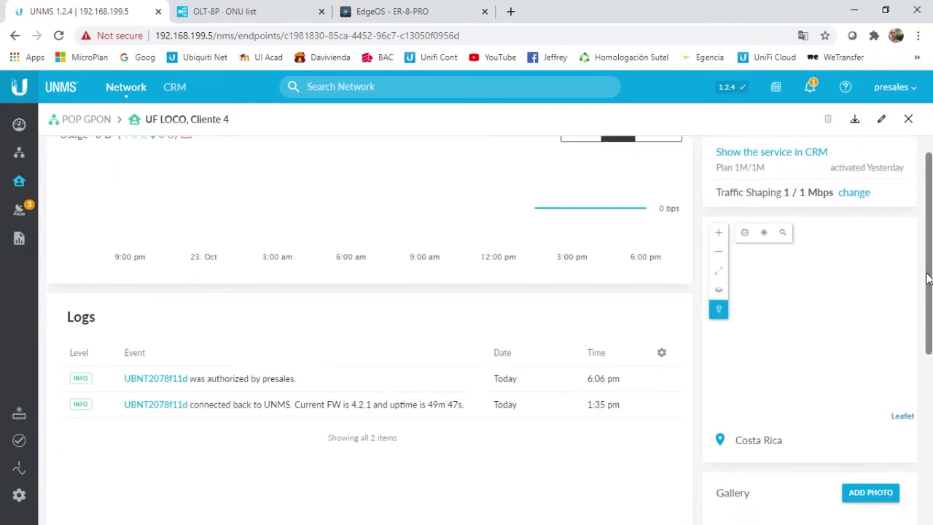
pyautogui.scroll(-5, 911, 438)
pyautogui.moveTo(384, 457)
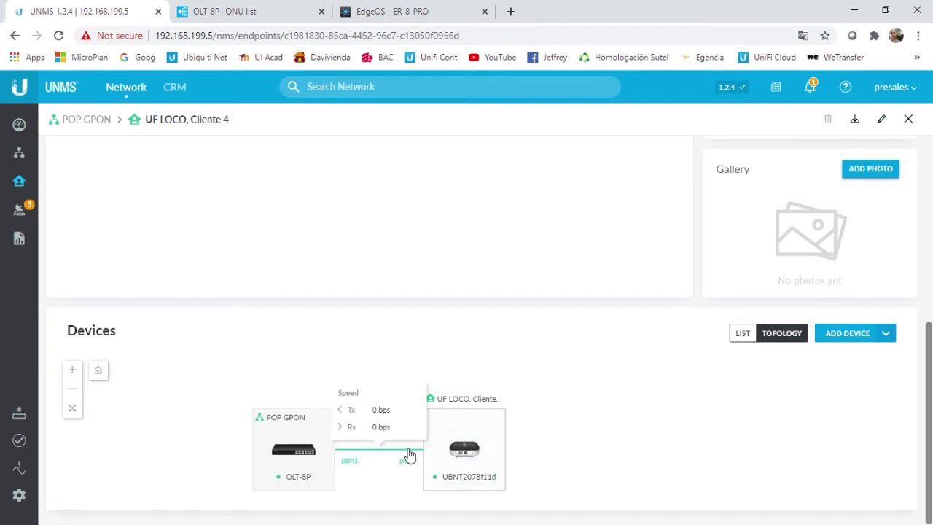
pyautogui.click(454, 453)
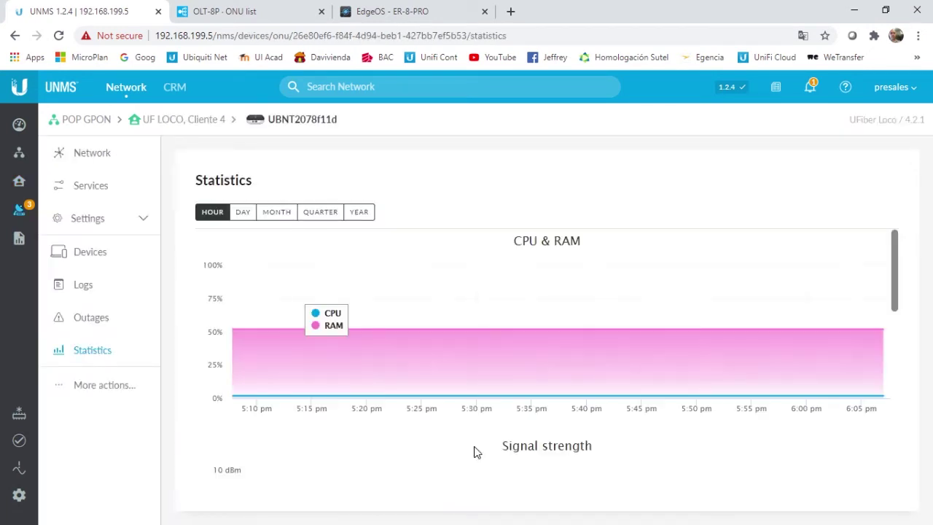
pyautogui.click(101, 159)
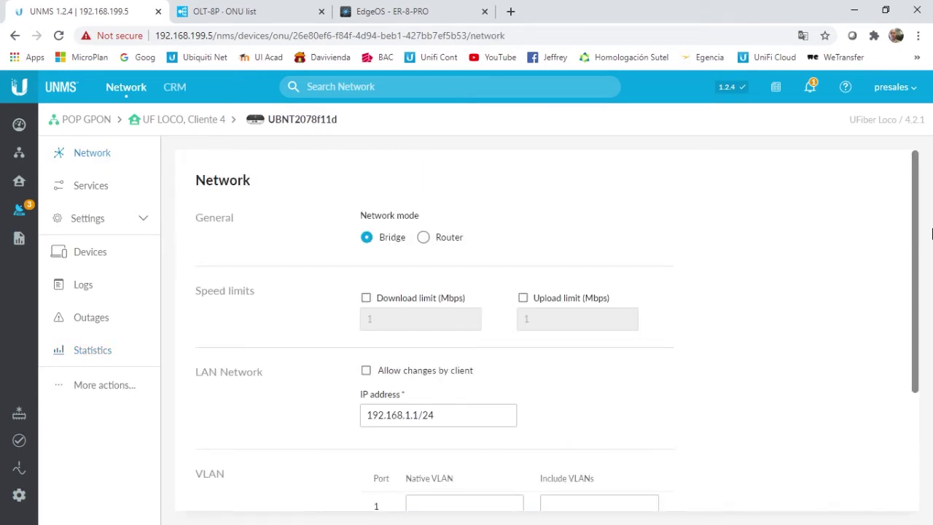
# - Review the UFiber Loco's speed limit, LAN, VLAN and port settings, and open its services settings
pyautogui.scroll(-3, 923, 198)
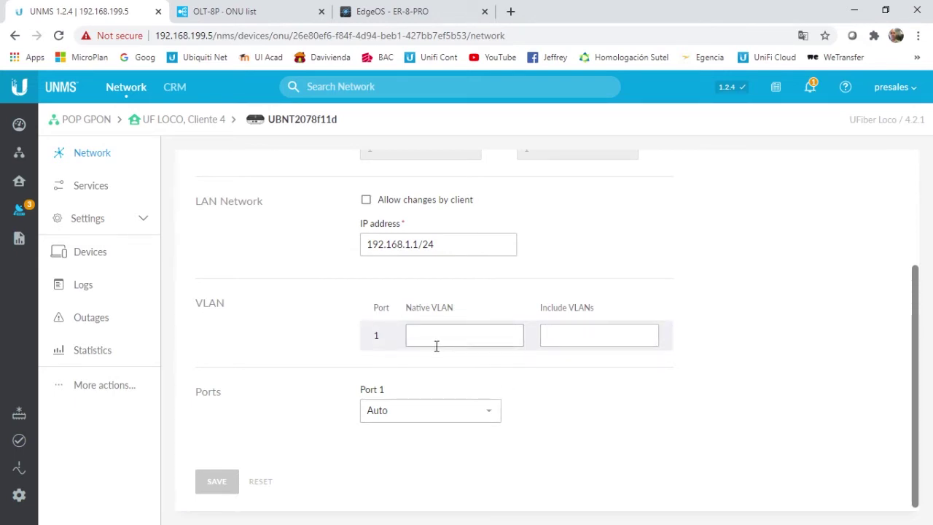
pyautogui.moveTo(916, 294); pyautogui.dragTo(908, 204)
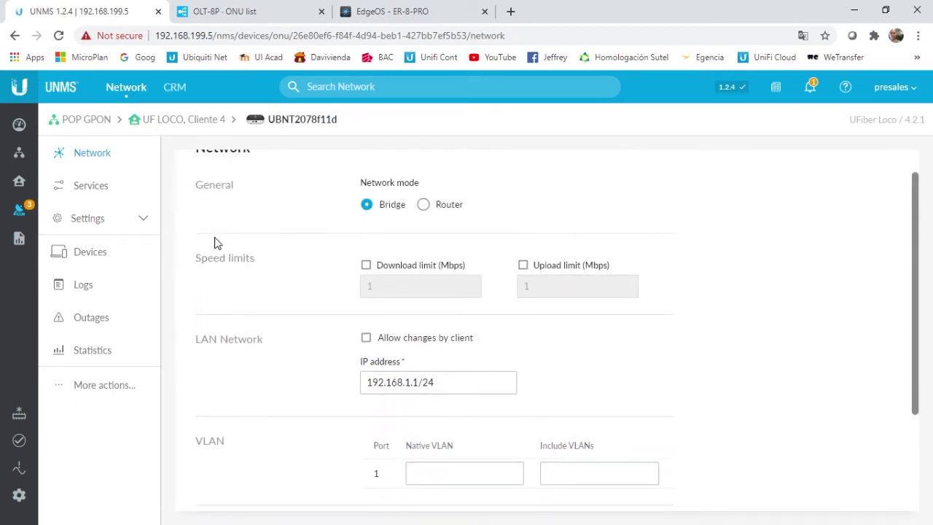
pyautogui.click(92, 186)
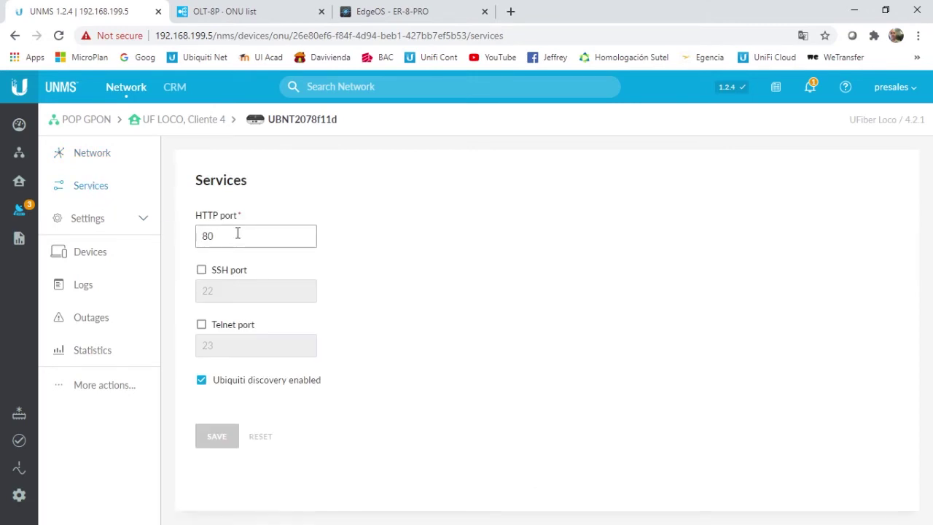
# - Rename the UFiber Loco as "Loco cliente4" in its system configuration and save the change
pyautogui.click(106, 225)
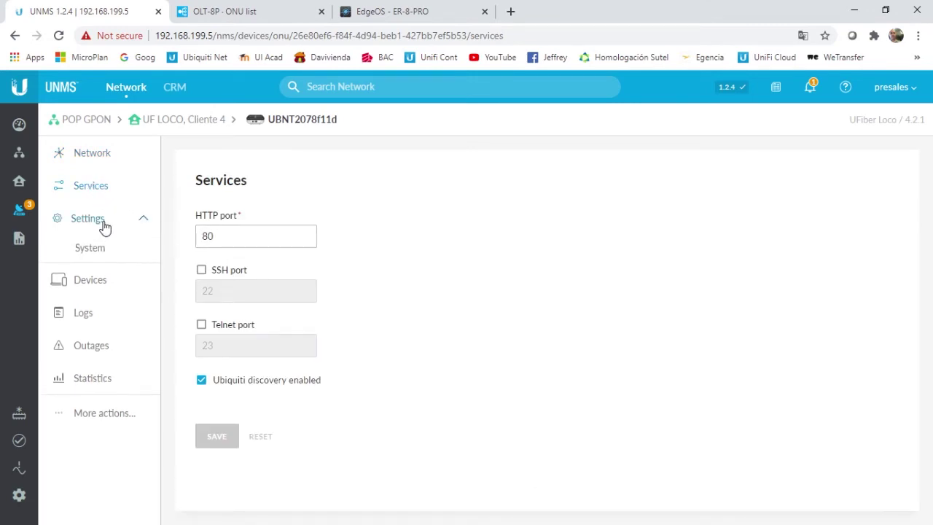
pyautogui.click(102, 250)
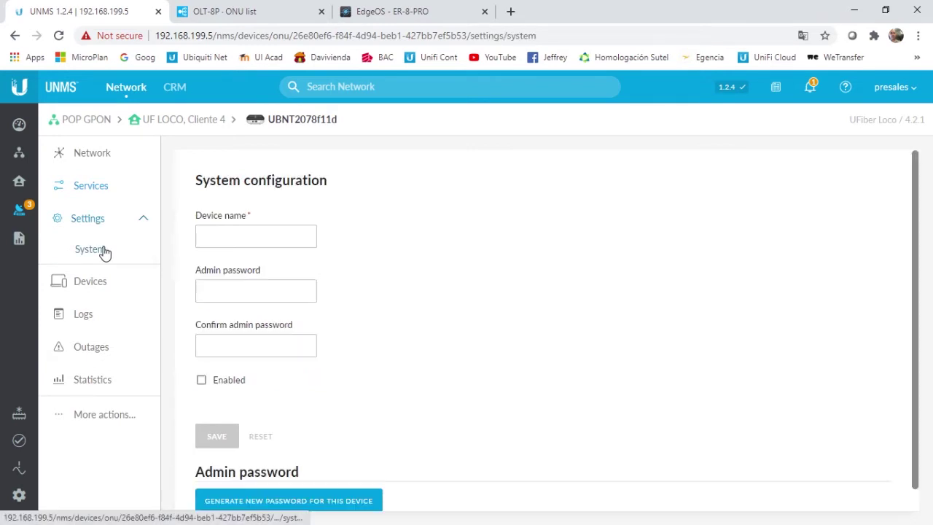
pyautogui.doubleClick(296, 238)
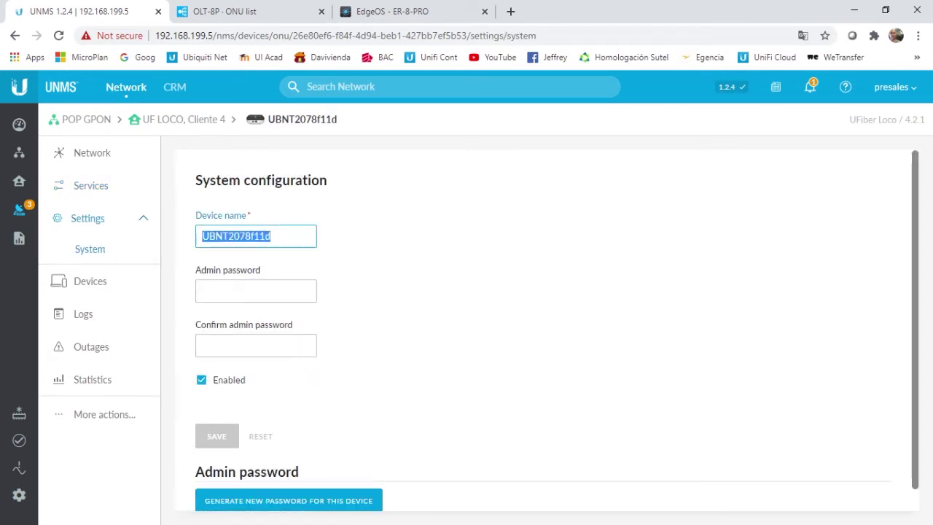
pyautogui.write('Loco cliente4')
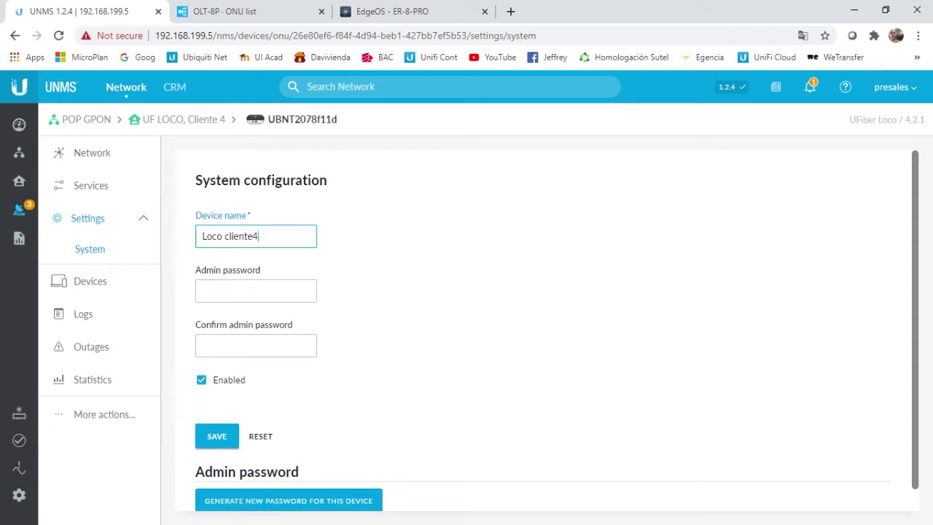
pyautogui.click(223, 440)
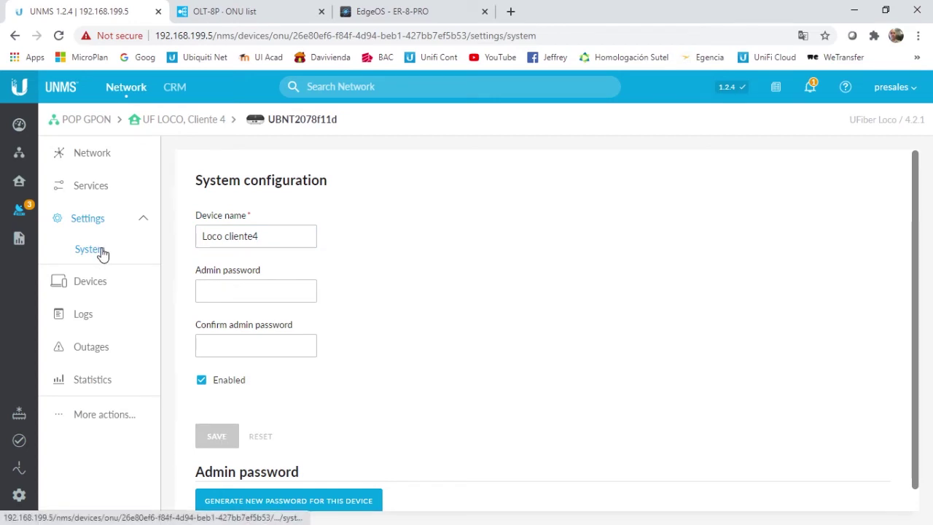
# - Check the UFiber Loco's connected devices and event logs, and return to the POP GPON client sites
pyautogui.click(97, 285)
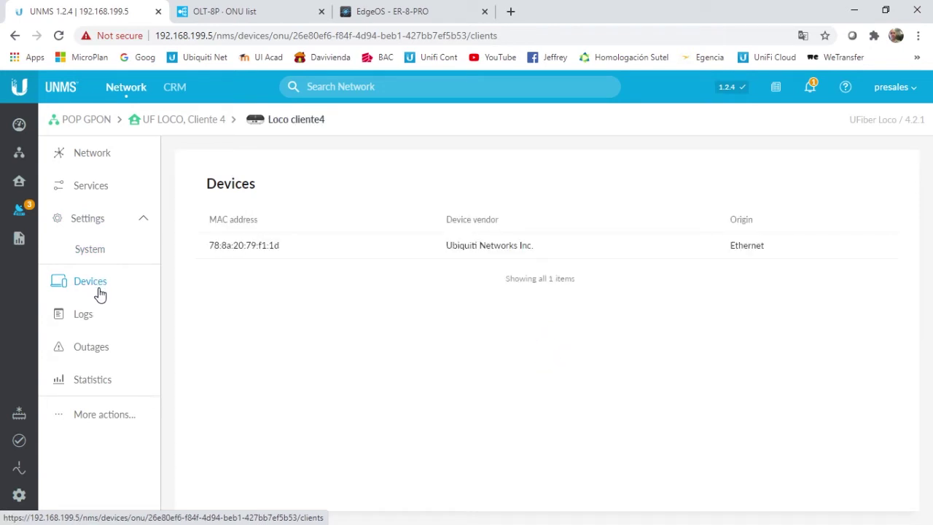
pyautogui.click(92, 319)
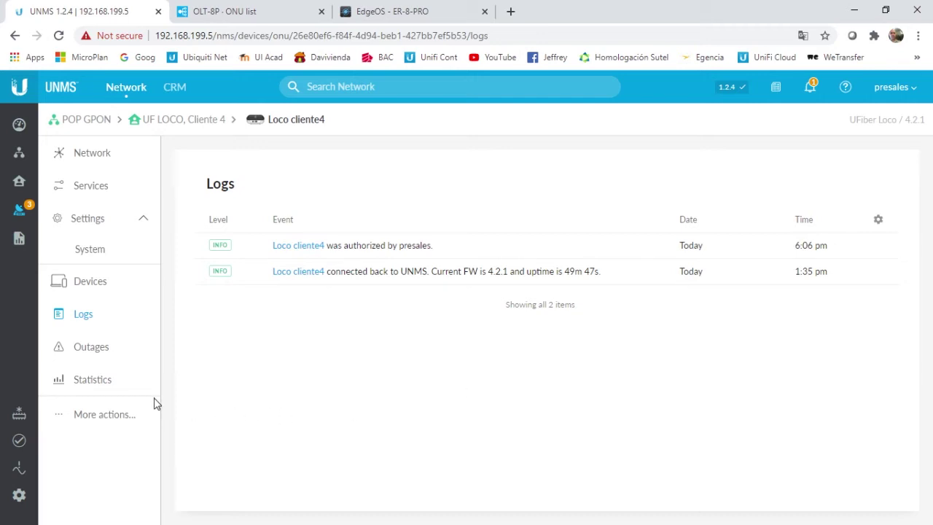
pyautogui.click(72, 119)
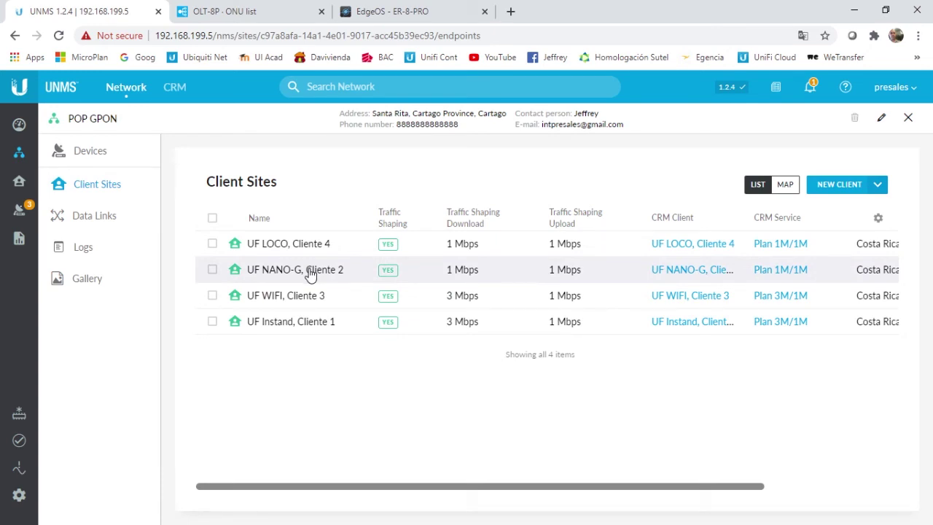
# - Review the network settings of the UFiber NanoG at UF NANO-G, Cliente 2, and return to the POP GPON client sites
pyautogui.click(310, 273)
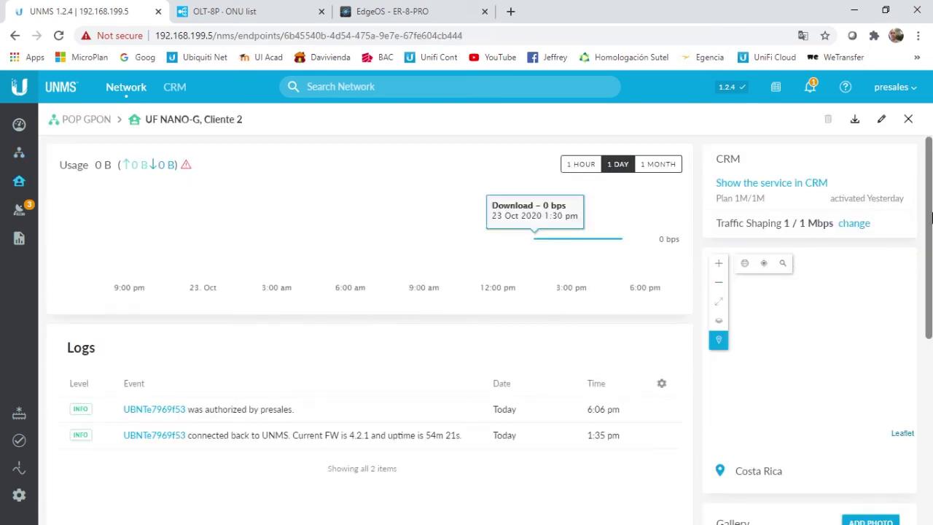
pyautogui.scroll(-5, 931, 211)
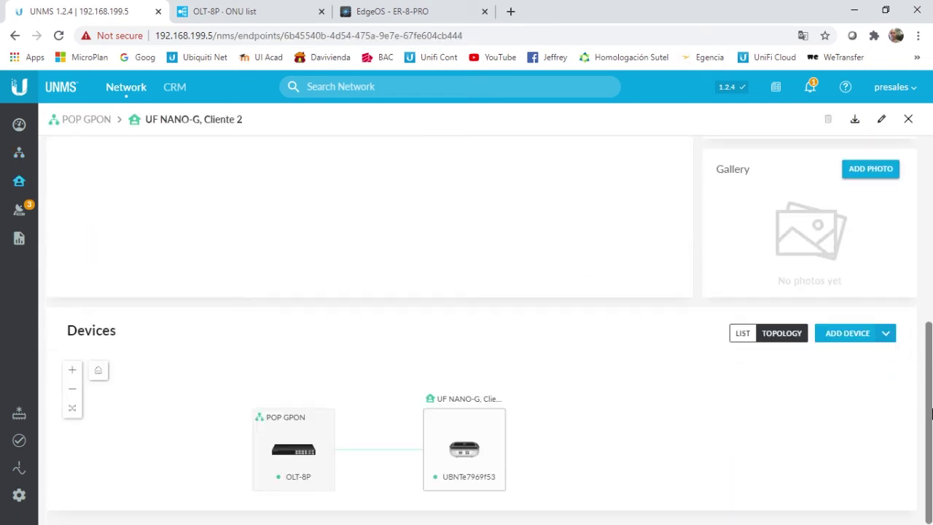
pyautogui.click(461, 453)
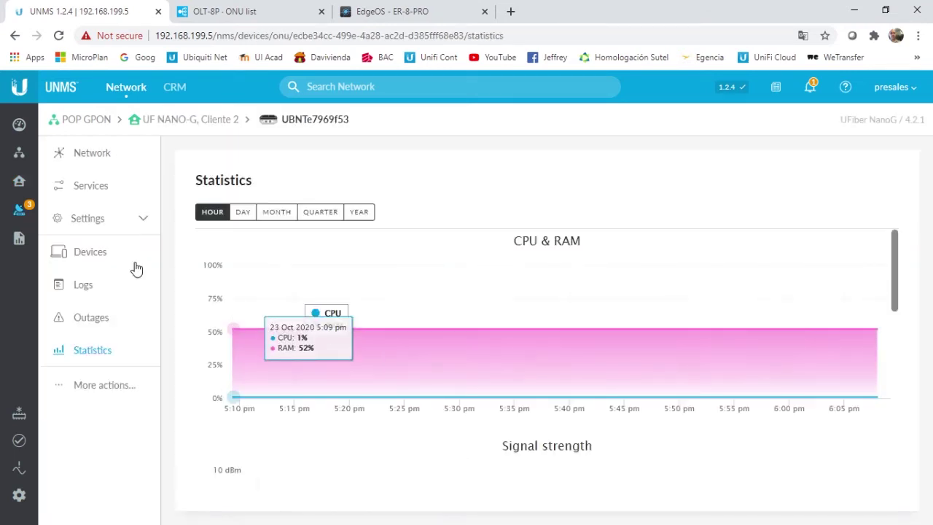
pyautogui.click(82, 151)
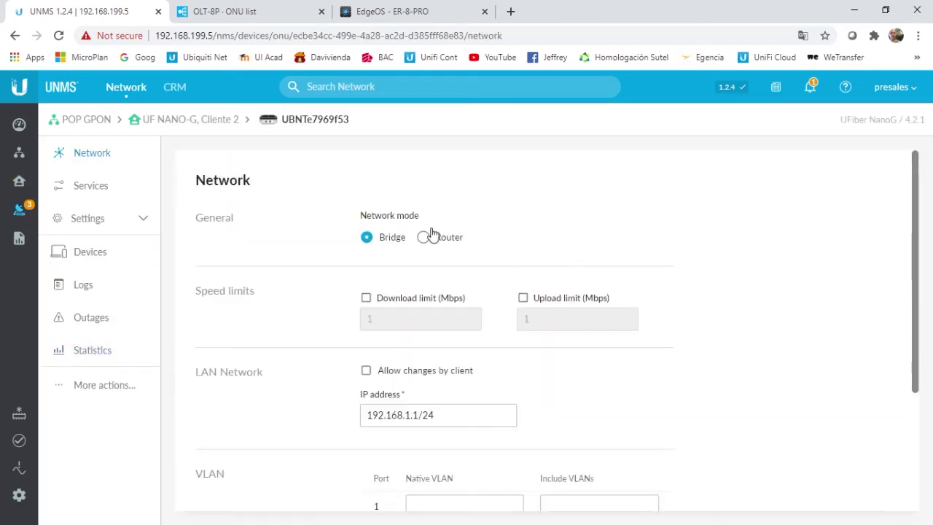
pyautogui.moveTo(914, 208); pyautogui.dragTo(924, 181)
pyautogui.click(162, 120)
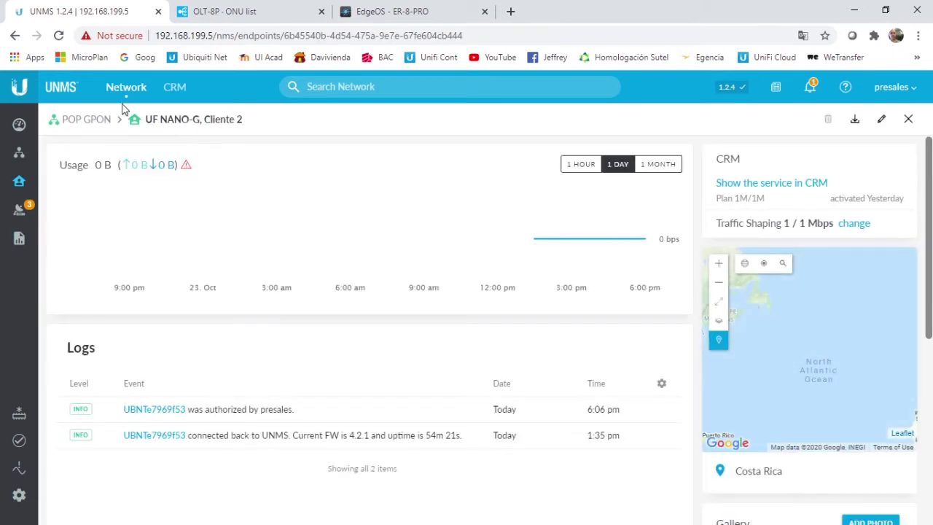
pyautogui.click(104, 120)
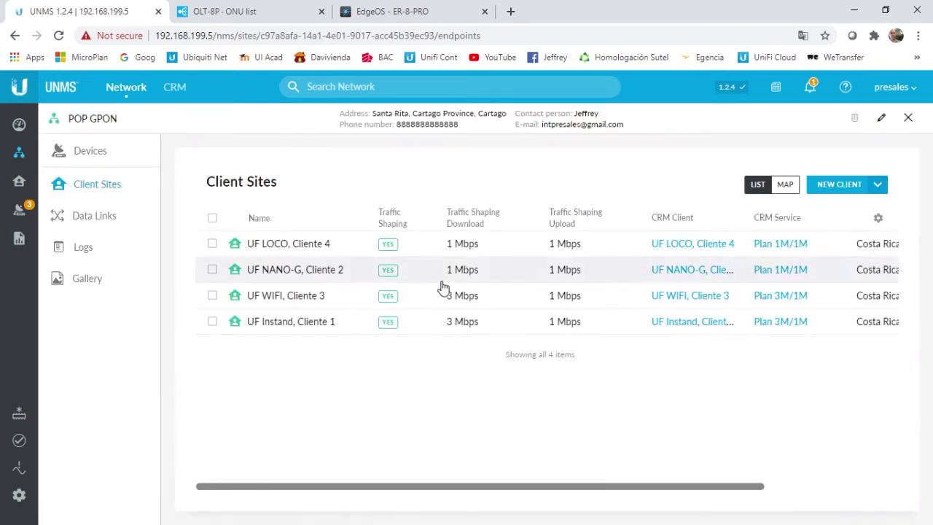
# - Open the wireless settings of the UFiber WiFi at the UF WIFI, Cliente 3 site
pyautogui.click(310, 299)
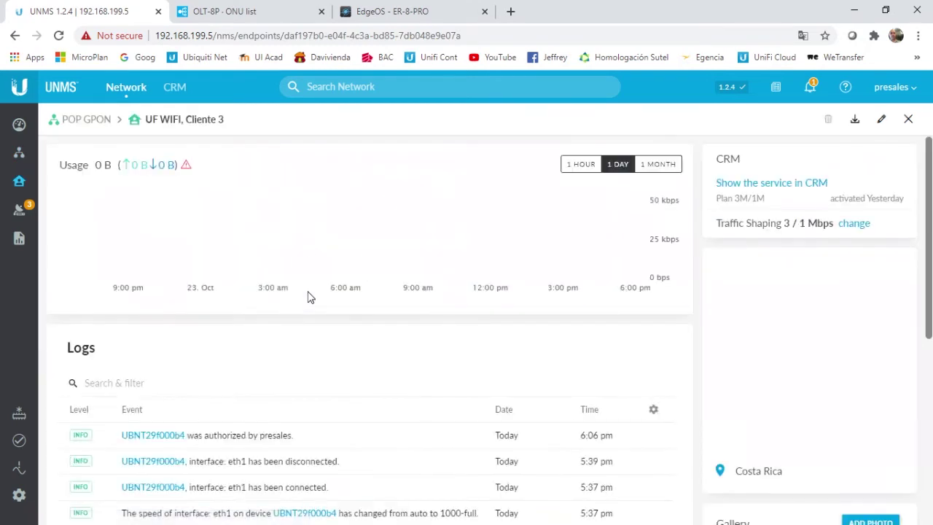
pyautogui.scroll(-5, 931, 293)
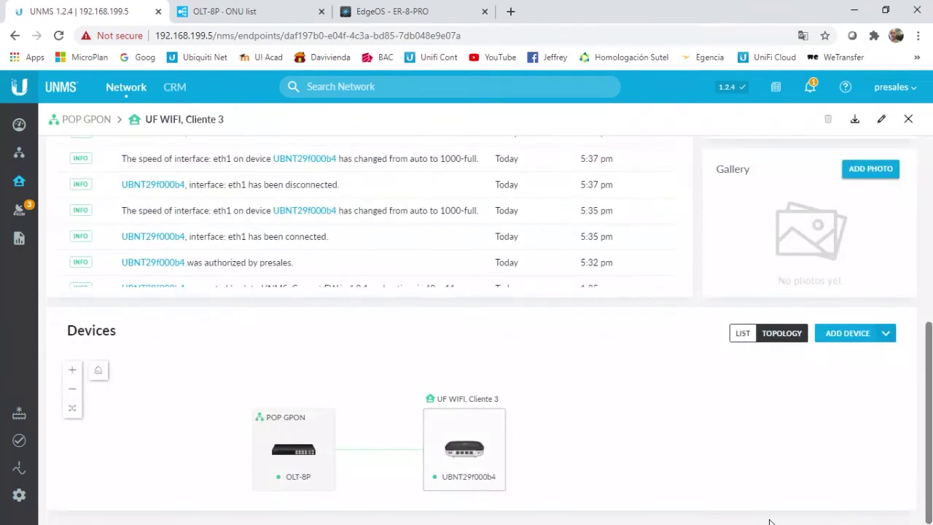
pyautogui.click(490, 448)
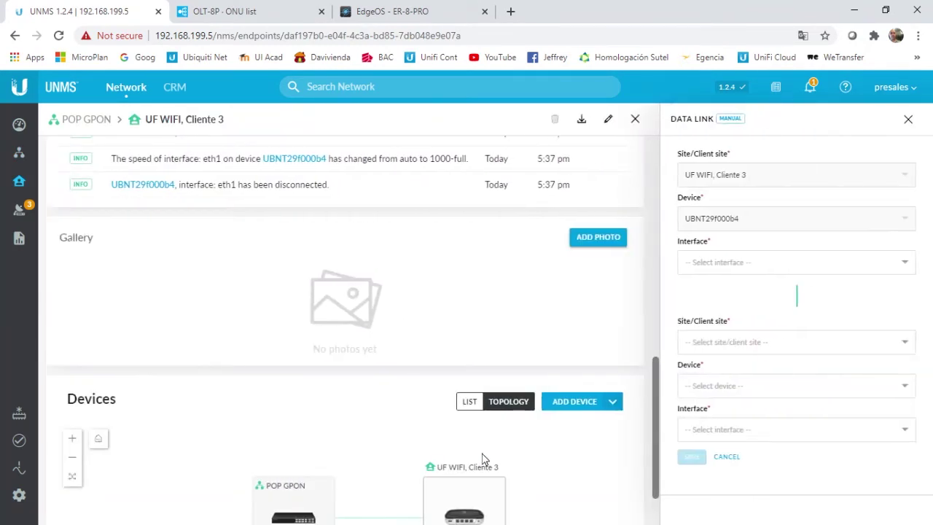
pyautogui.click(463, 516)
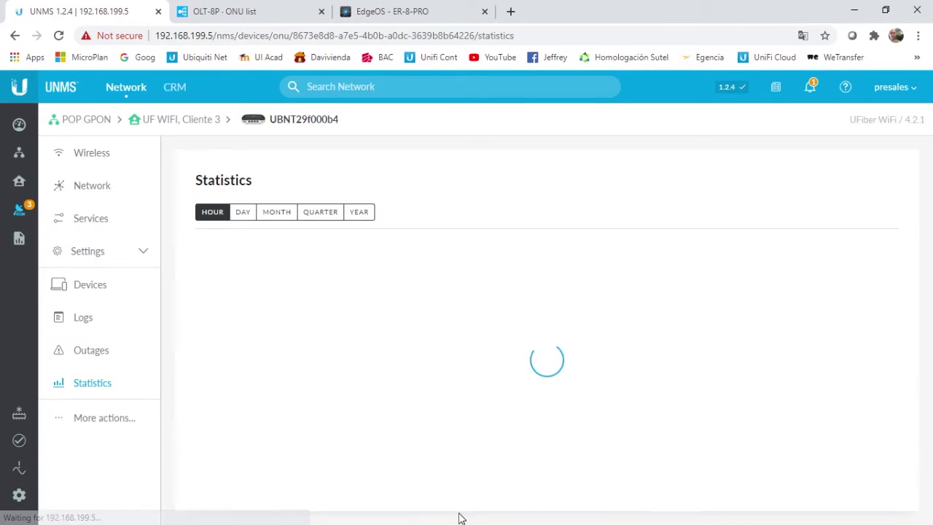
pyautogui.click(109, 154)
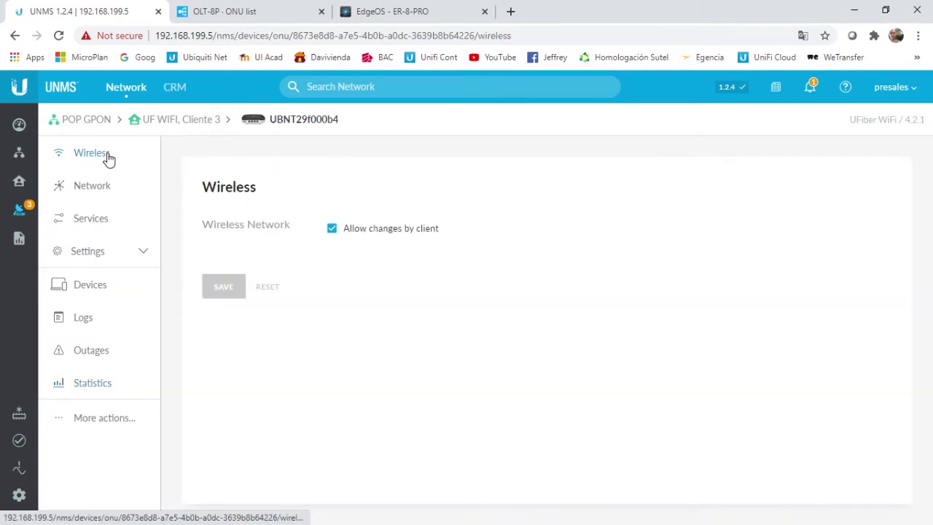
# - Try managing the UFiber WiFi's wireless network by disallowing client changes, enabling the network and opening its SSID and WPA2PSK password for editing
pyautogui.click(332, 230)
pyautogui.click(332, 230)
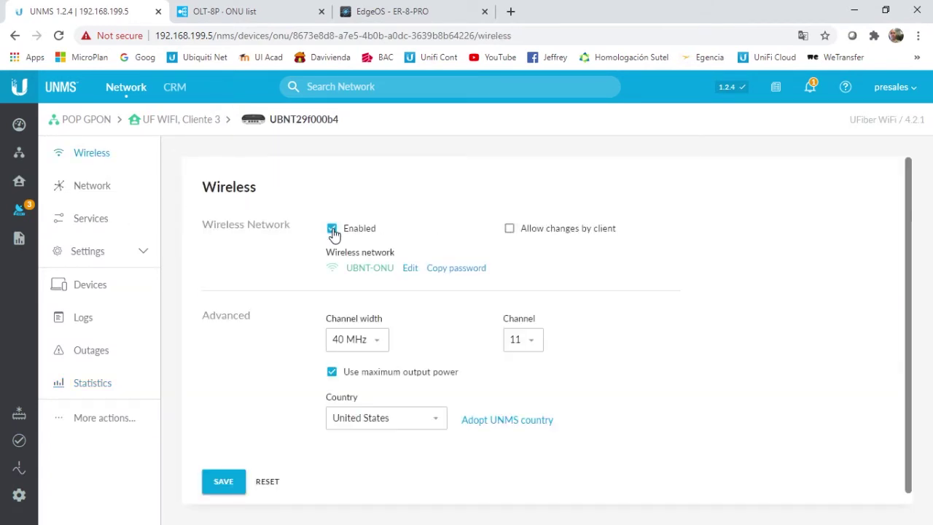
pyautogui.click(332, 231)
pyautogui.click(514, 228)
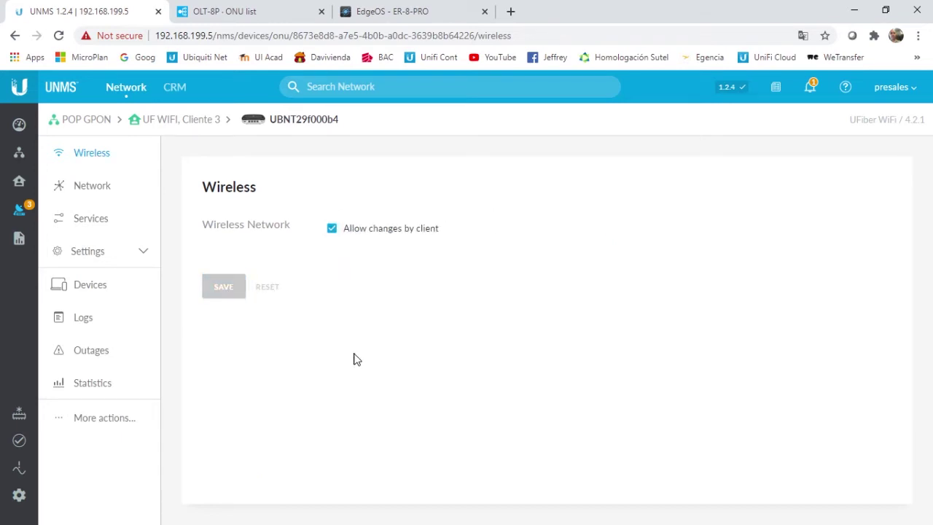
pyautogui.click(331, 229)
pyautogui.click(331, 230)
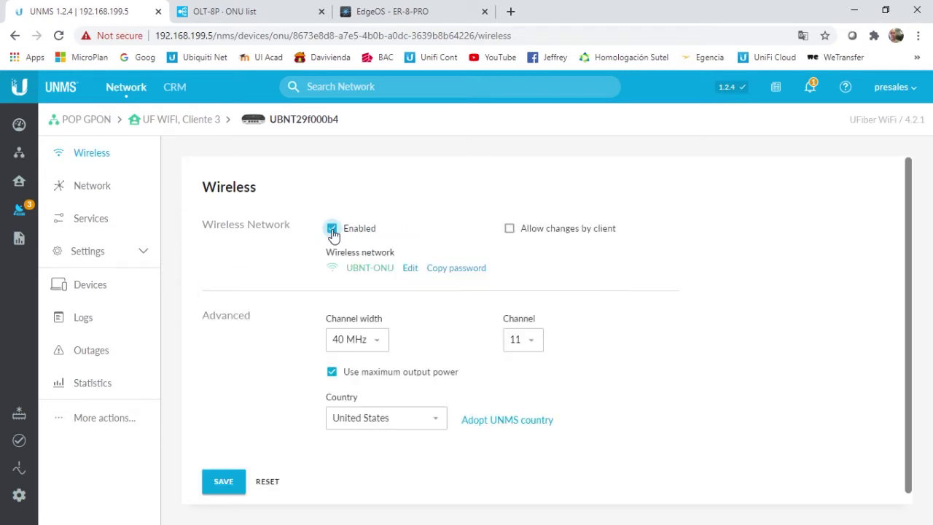
pyautogui.click(410, 268)
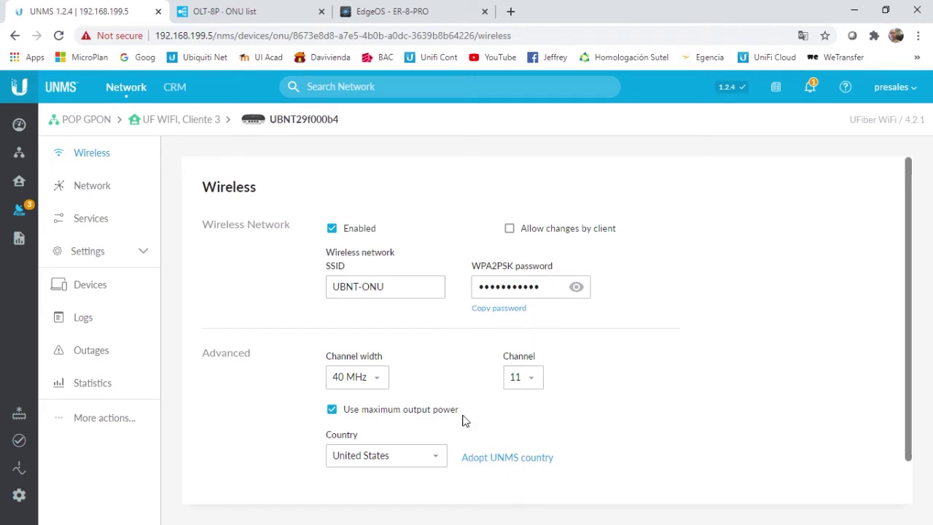
pyautogui.click(332, 230)
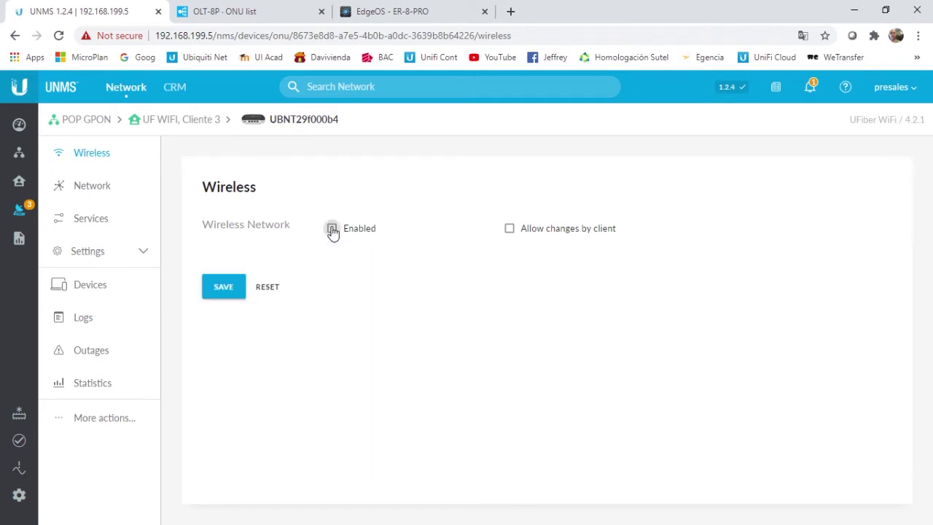
# - Discard the wireless edits and review the UFiber WiFi's network mode, LAN, per-port VLAN and port settings
pyautogui.click(97, 220)
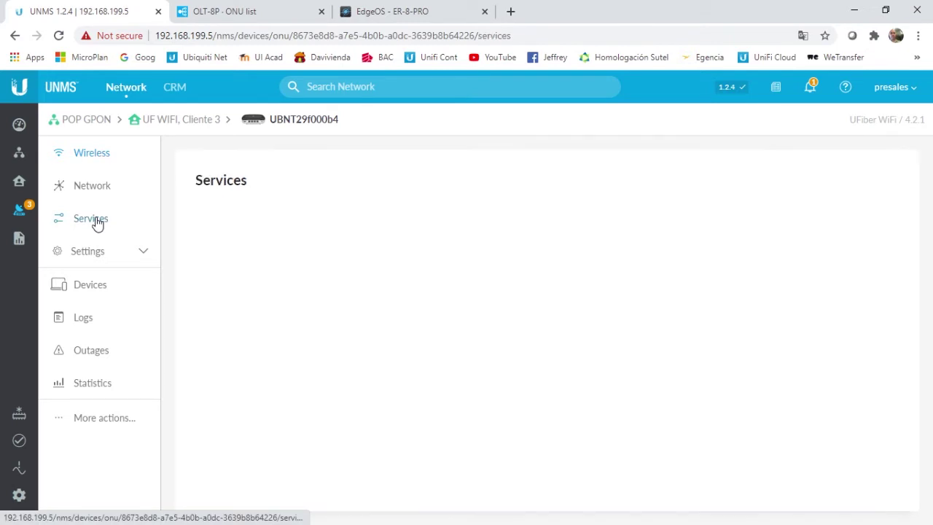
pyautogui.click(94, 191)
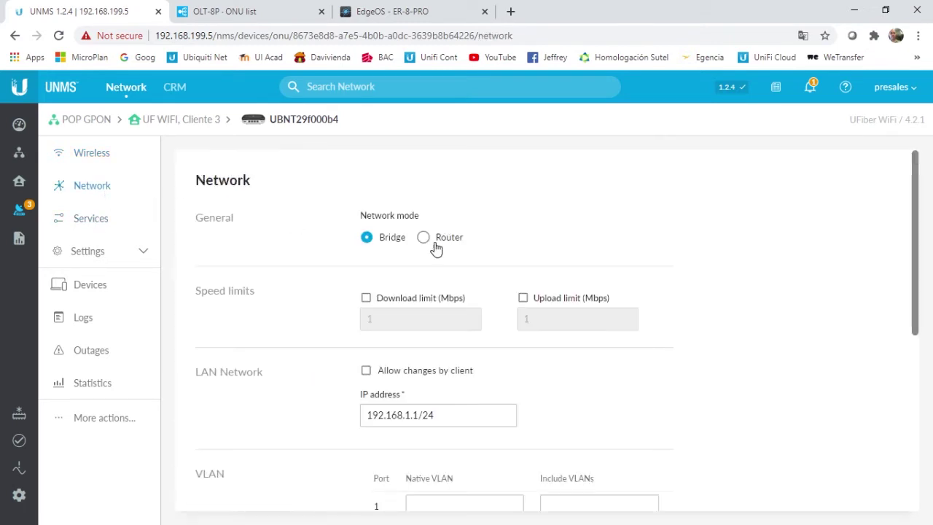
pyautogui.moveTo(920, 195); pyautogui.dragTo(922, 312)
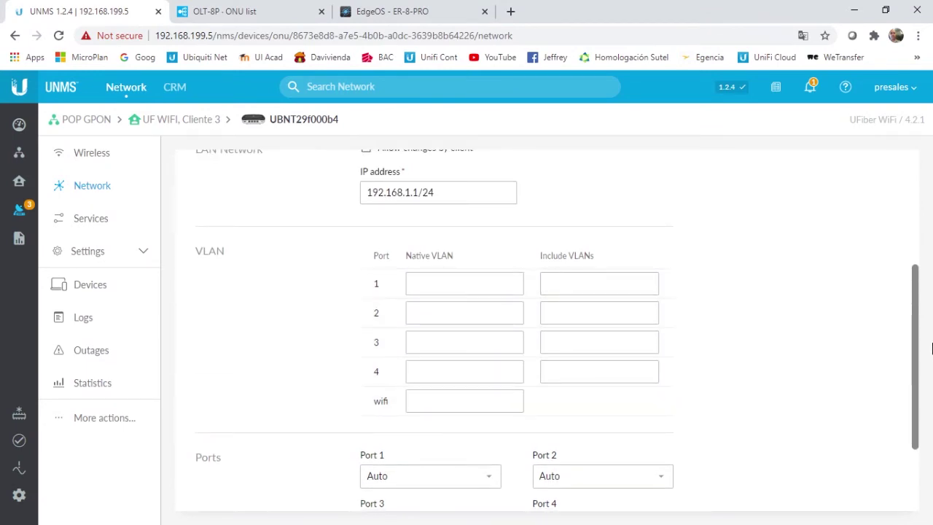
# - Try native VLAN 400 on all UFiber WiFi ports and wifi, test included VLAN 4444 on port 2, and clear the entries
pyautogui.moveTo(918, 328); pyautogui.dragTo(925, 293)
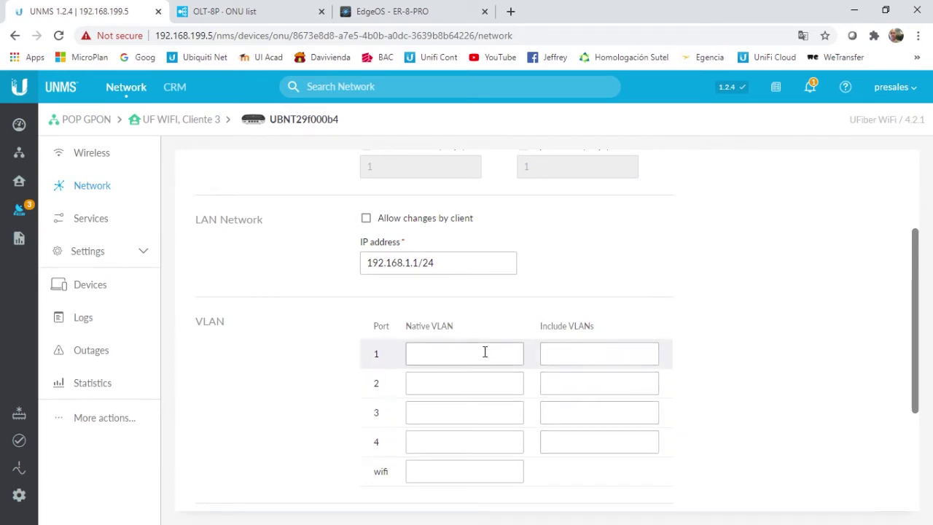
pyautogui.write('400')
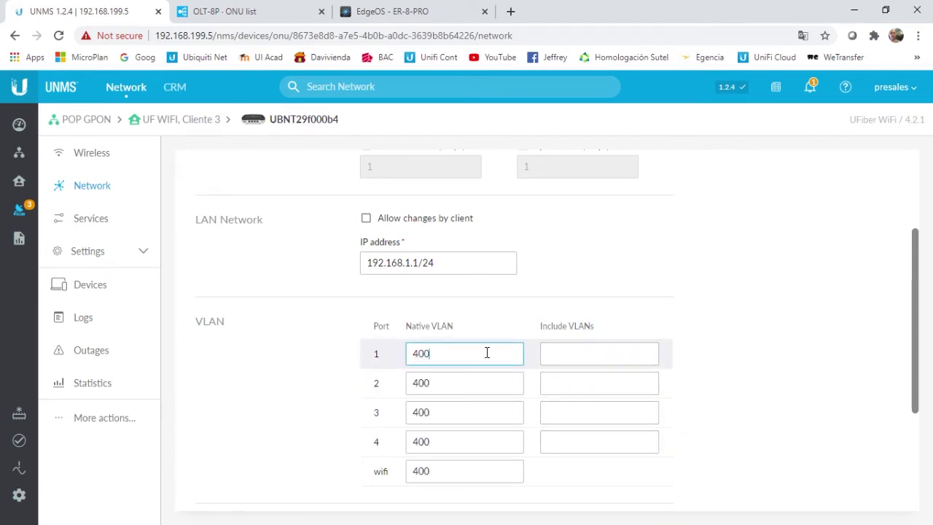
pyautogui.click(575, 387)
pyautogui.write('4444')
pyautogui.press('BackSpace')
pyautogui.press('BackSpace')
pyautogui.press('BackSpace')
pyautogui.press('BackSpace')
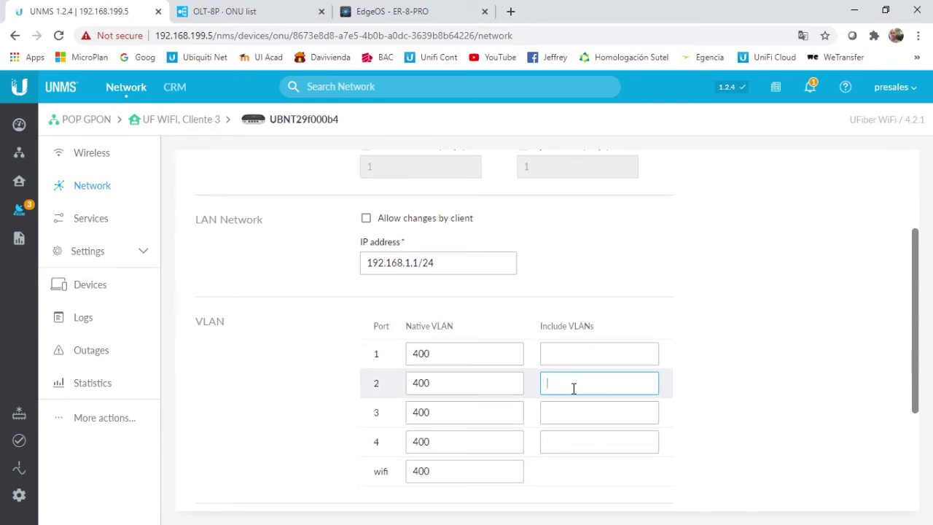
pyautogui.doubleClick(462, 355)
pyautogui.press('BackSpace')
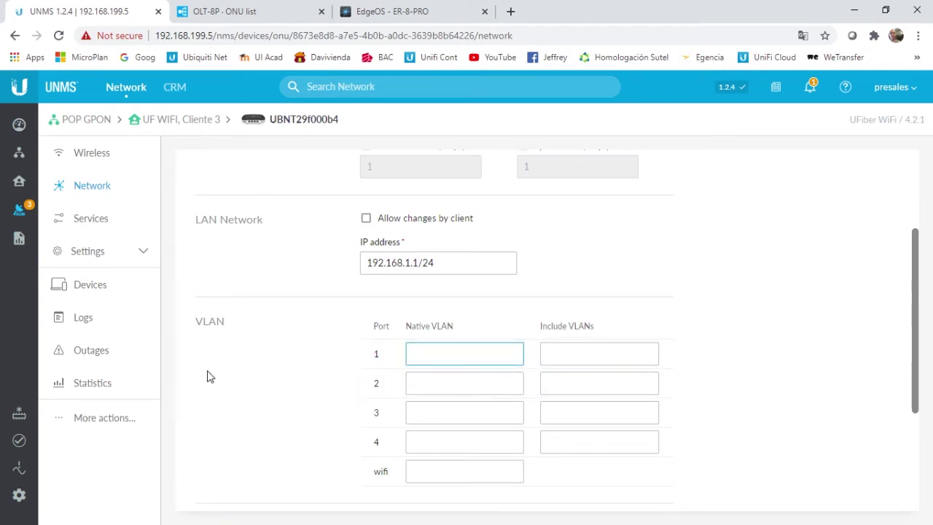
pyautogui.moveTo(920, 260); pyautogui.dragTo(929, 362)
pyautogui.moveTo(915, 393); pyautogui.dragTo(932, 283)
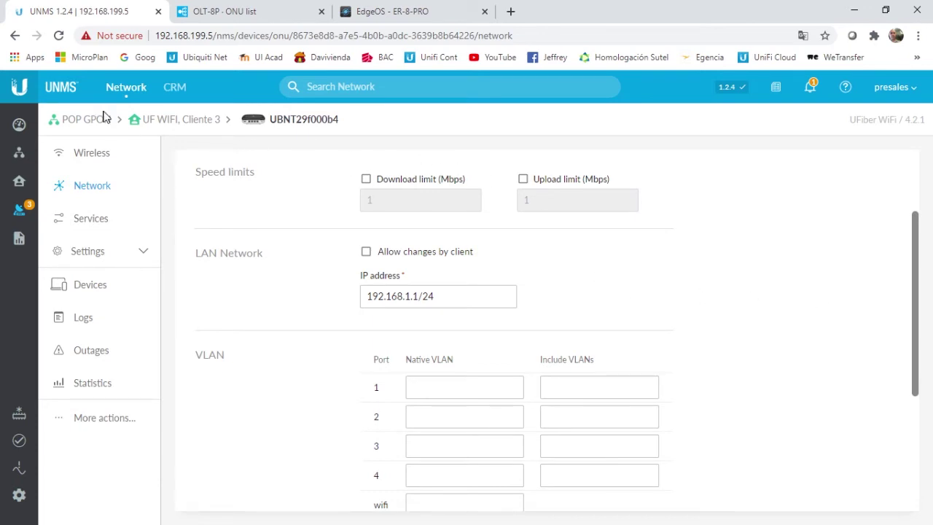
# - Open the UFiber Instant at the UF Instand, Cliente 1 site and review its statistics and network settings
pyautogui.click(80, 120)
pyautogui.click(299, 330)
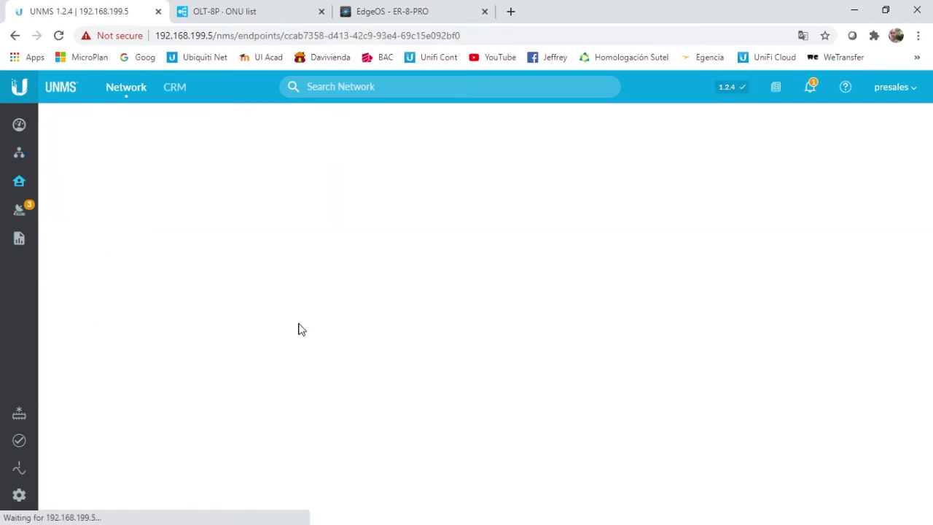
pyautogui.moveTo(929, 214); pyautogui.dragTo(930, 399)
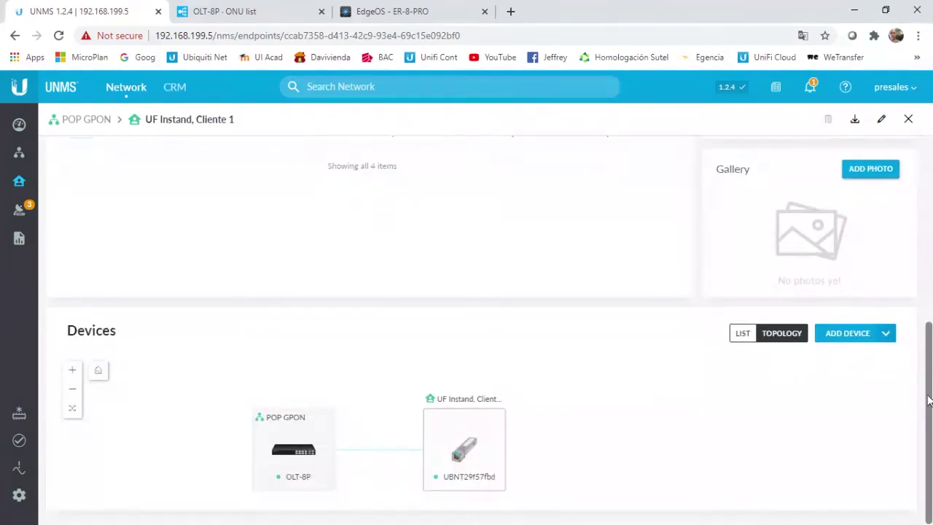
pyautogui.click(458, 460)
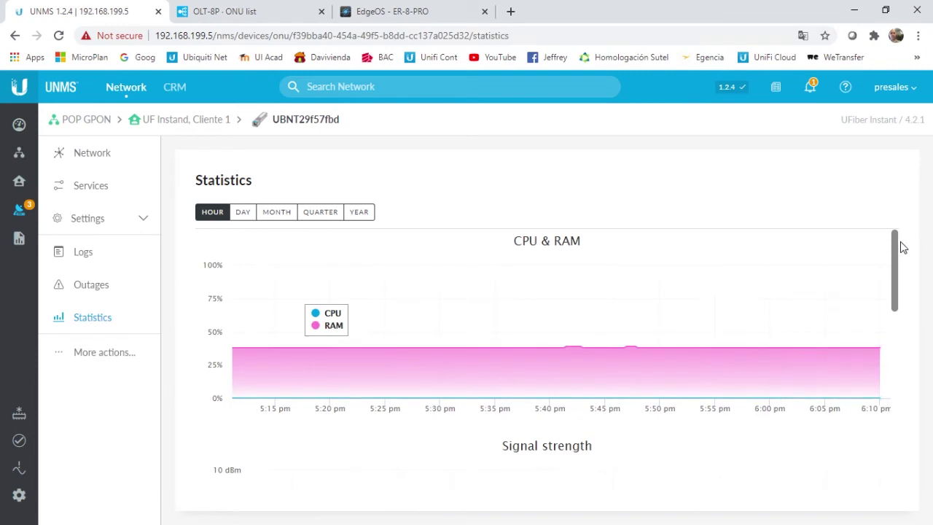
pyautogui.moveTo(898, 245); pyautogui.dragTo(867, 202)
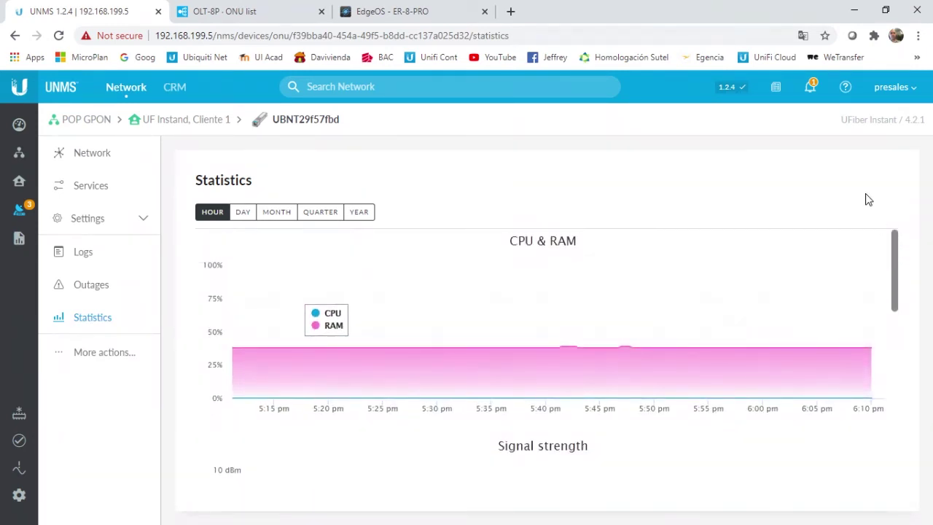
pyautogui.click(100, 157)
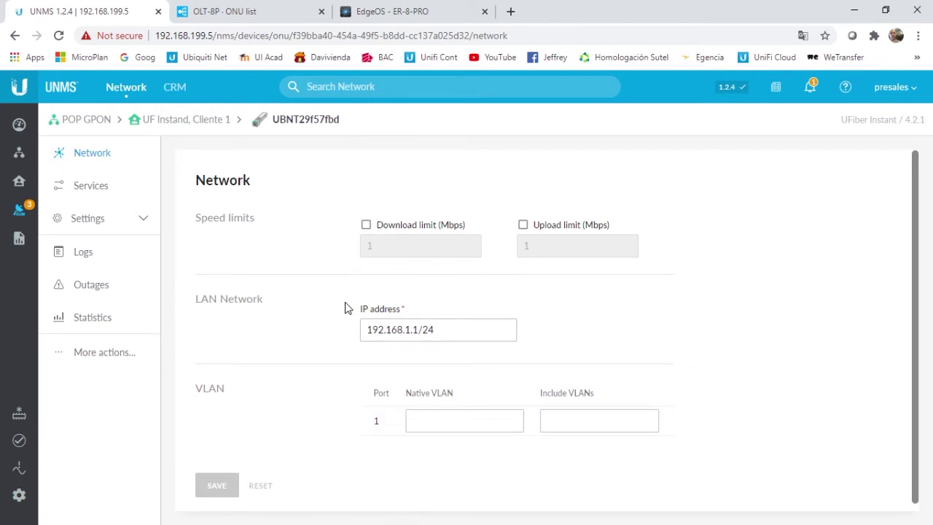
# - Check the lab description slide in the presentation and return to UNMS in the browser
pyautogui.press('super+Tab')
pyautogui.click(409, 202)
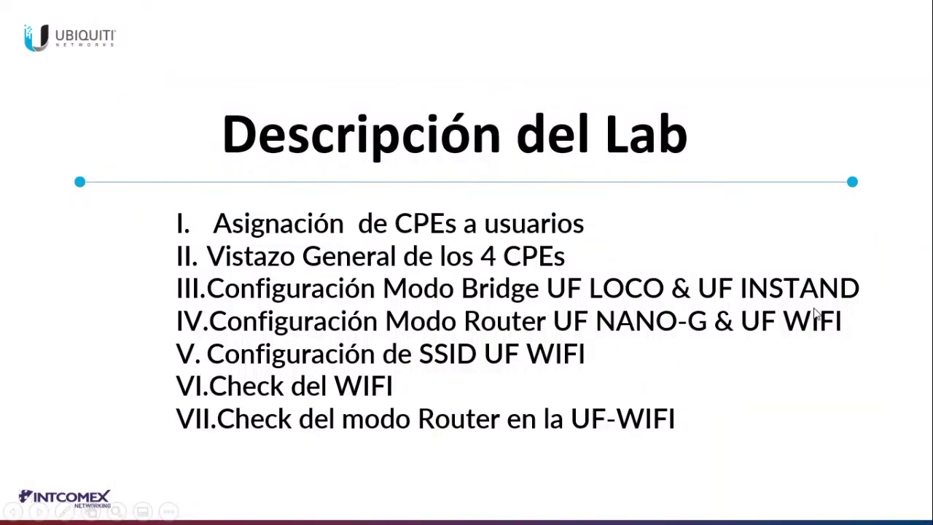
pyautogui.press('super+Tab')
pyautogui.click(471, 194)
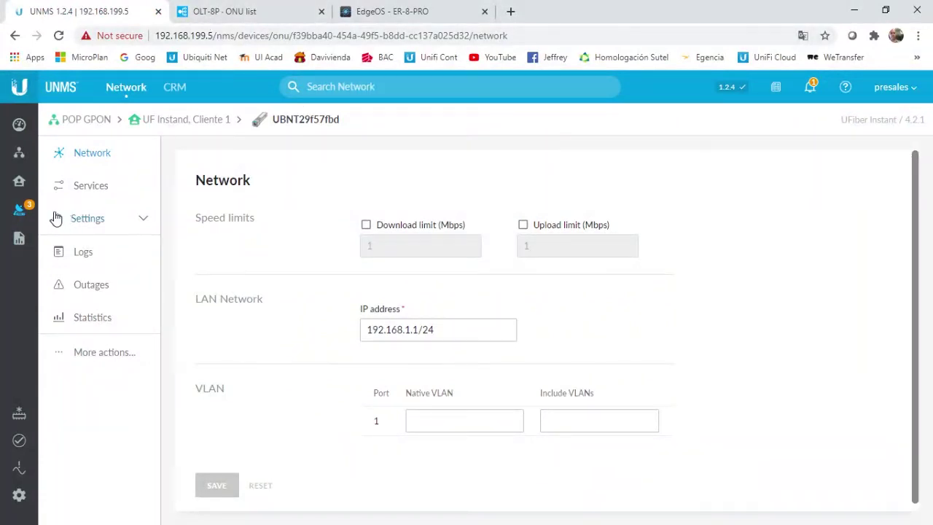
# - Review the client sites and CRM dashboard in UNMS, and check the ONU list on the OLT-8P
pyautogui.click(20, 182)
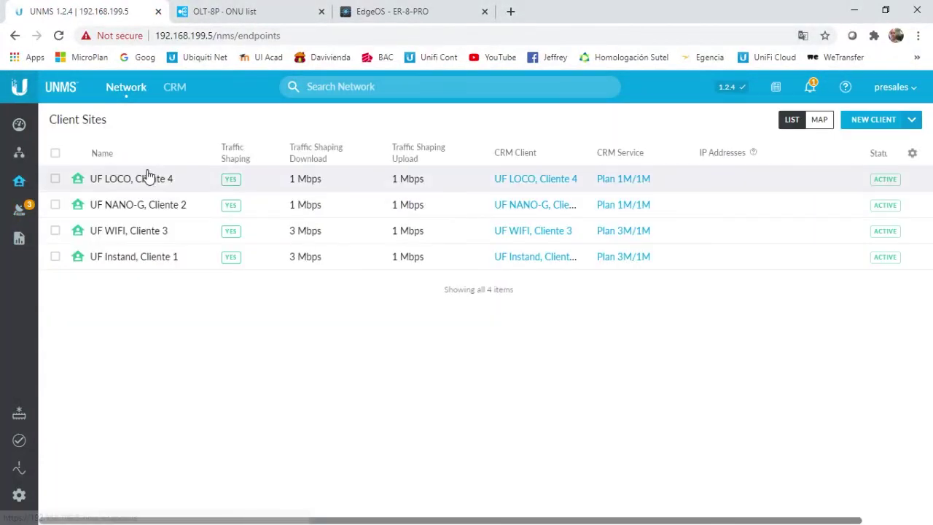
pyautogui.click(182, 88)
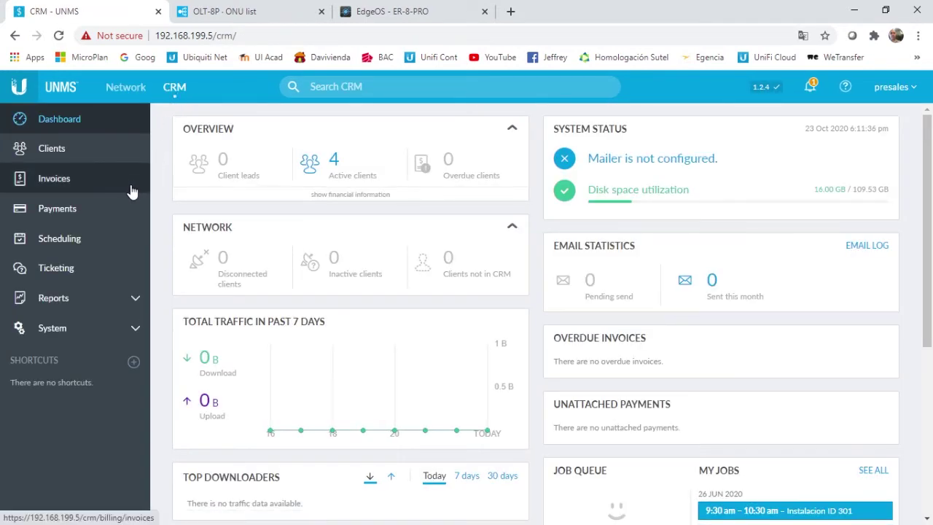
pyautogui.click(127, 88)
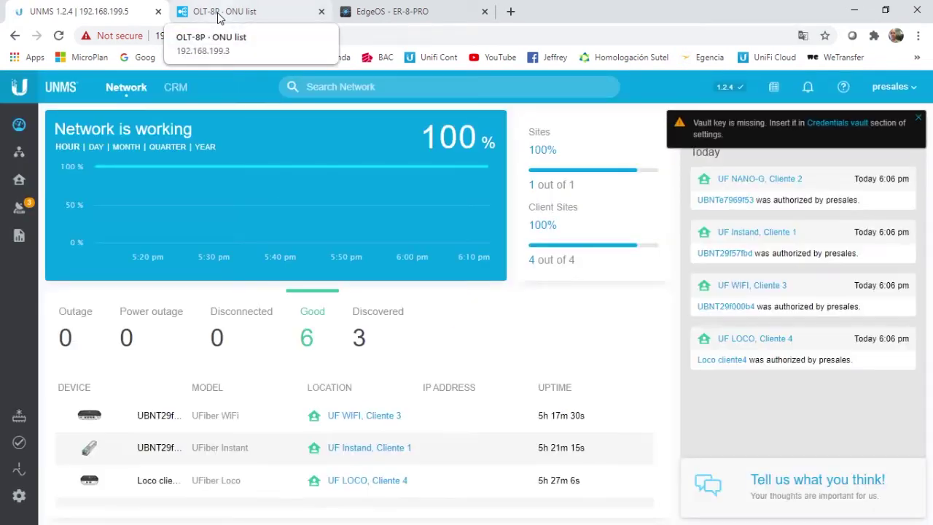
pyautogui.click(219, 18)
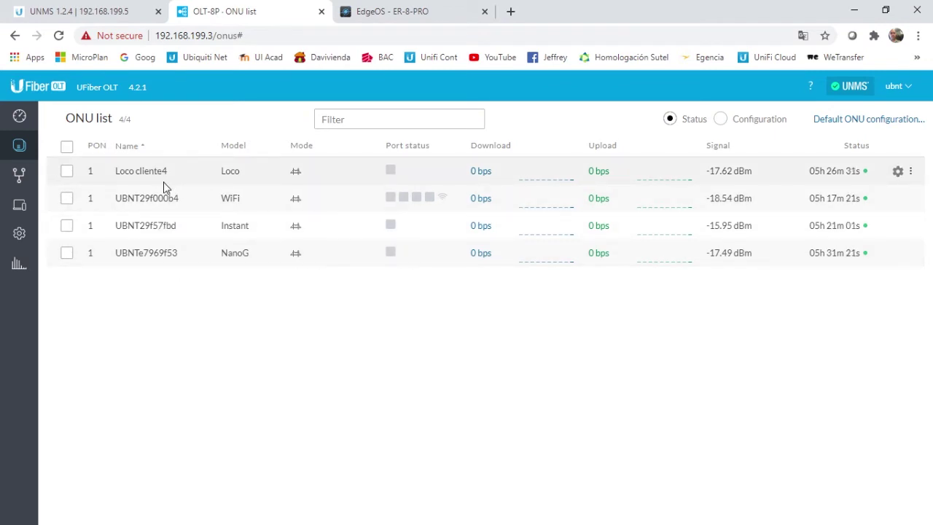
pyautogui.moveTo(165, 172)
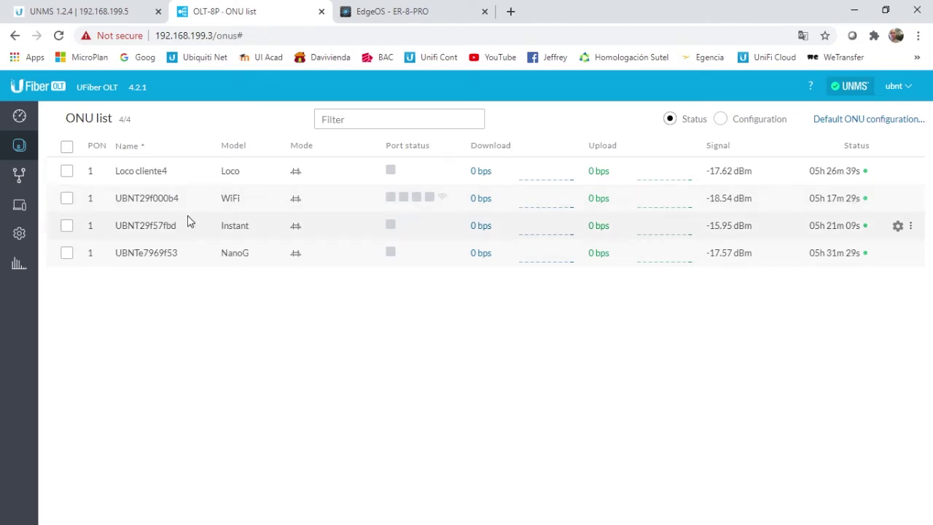
# - Check the client site names in UNMS and rename the WiFi ONU on the OLT as UF-WIFI Cliente 3, saving the change
pyautogui.click(104, 16)
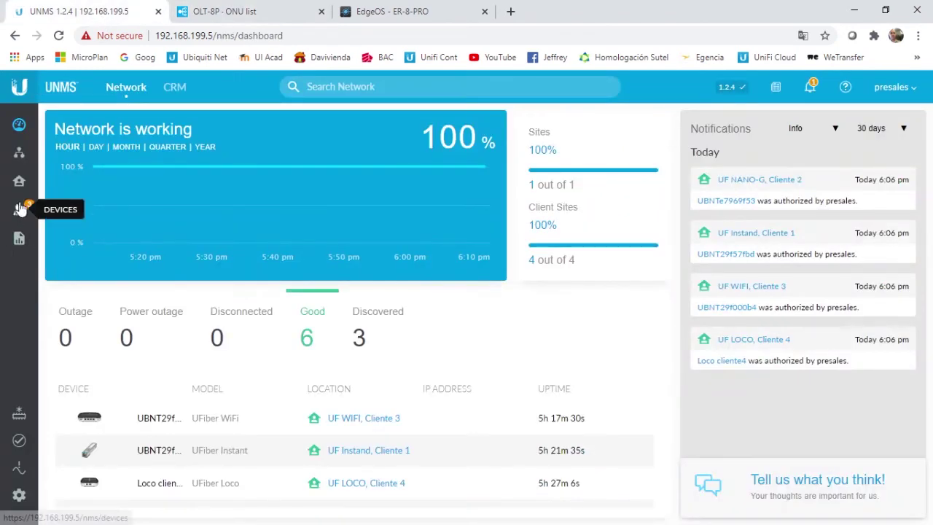
pyautogui.click(19, 181)
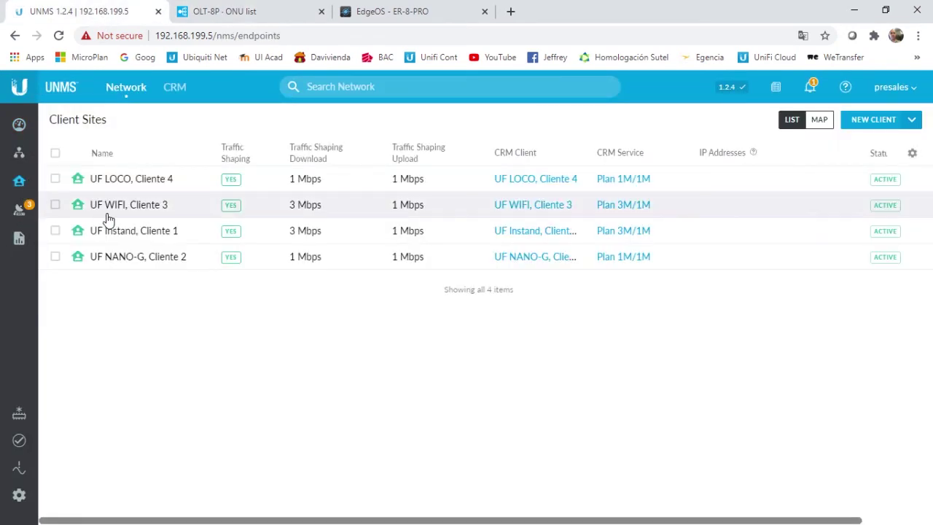
pyautogui.click(235, 16)
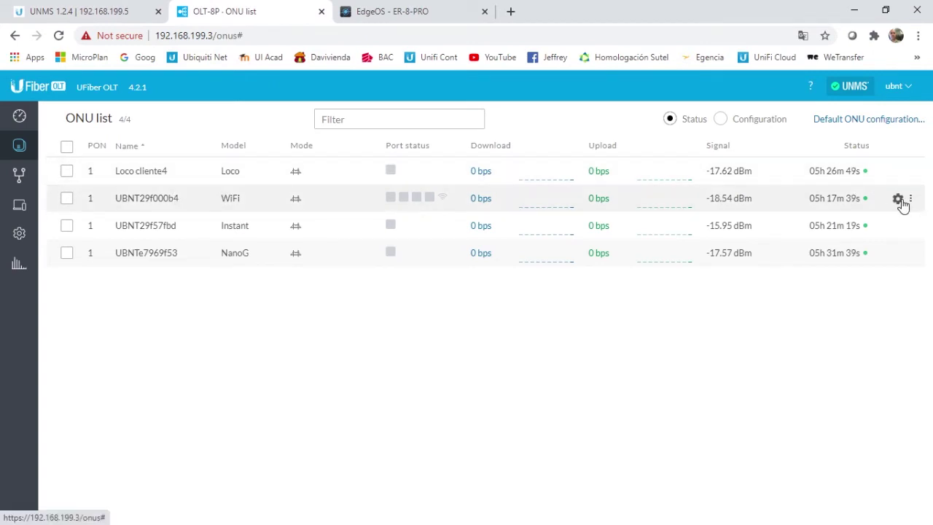
pyautogui.click(899, 199)
pyautogui.doubleClick(170, 228)
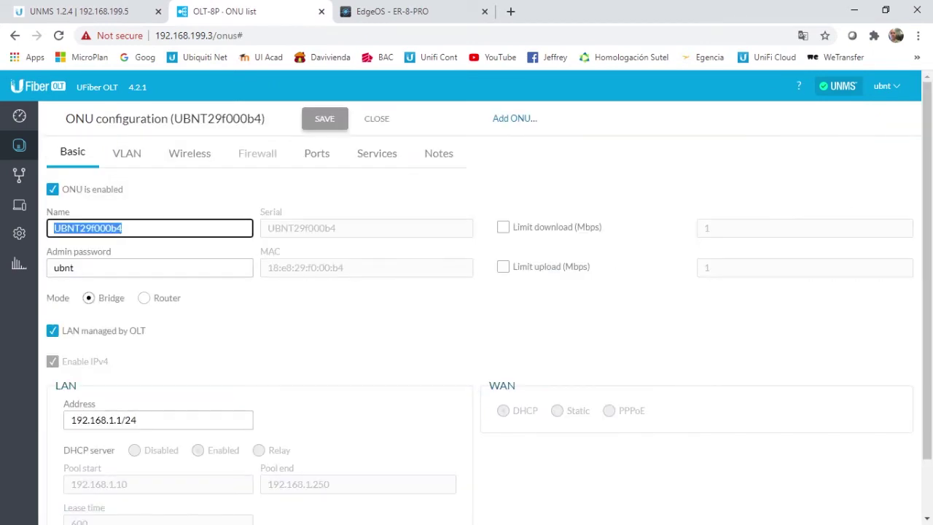
pyautogui.write('UF-WIFI Cliente 3')
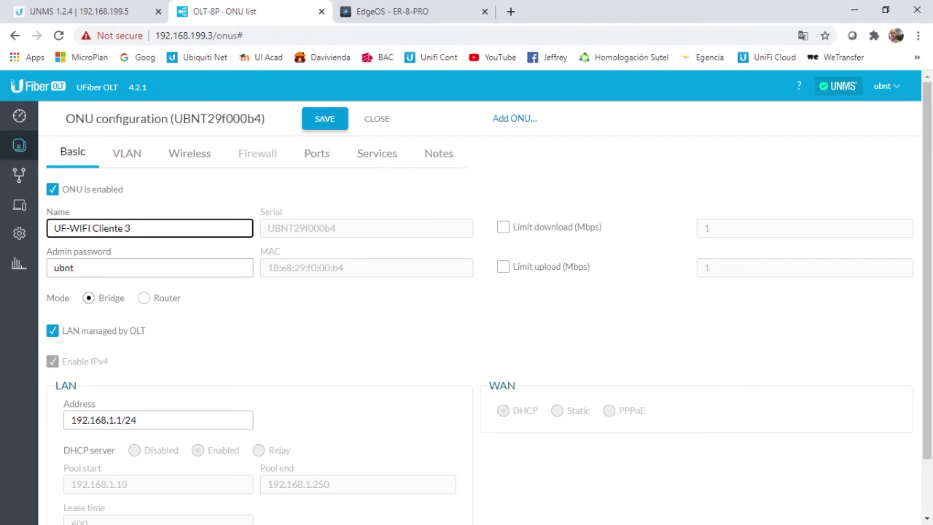
pyautogui.click(328, 124)
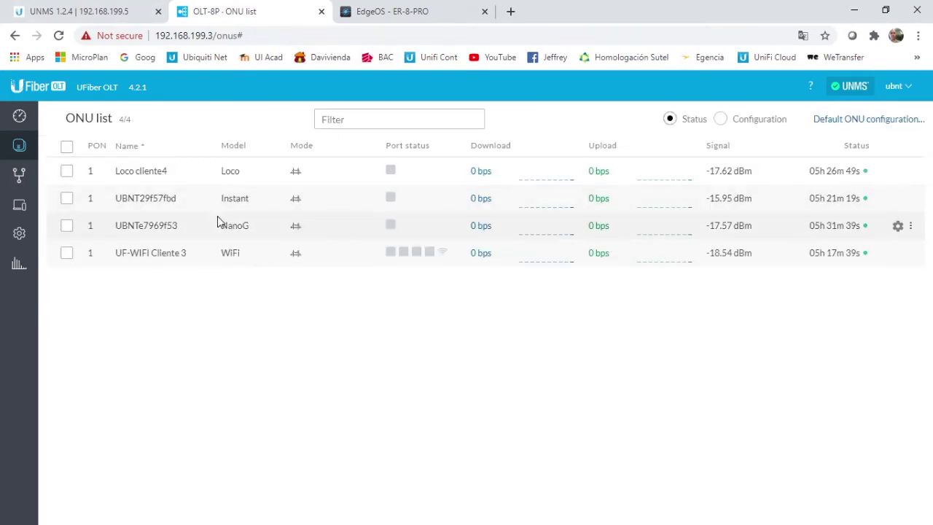
# - Rename the Instant ONU on the OLT as UF-INSTAND Cliente1, following the client site naming in UNMS, and save it
pyautogui.click(117, 15)
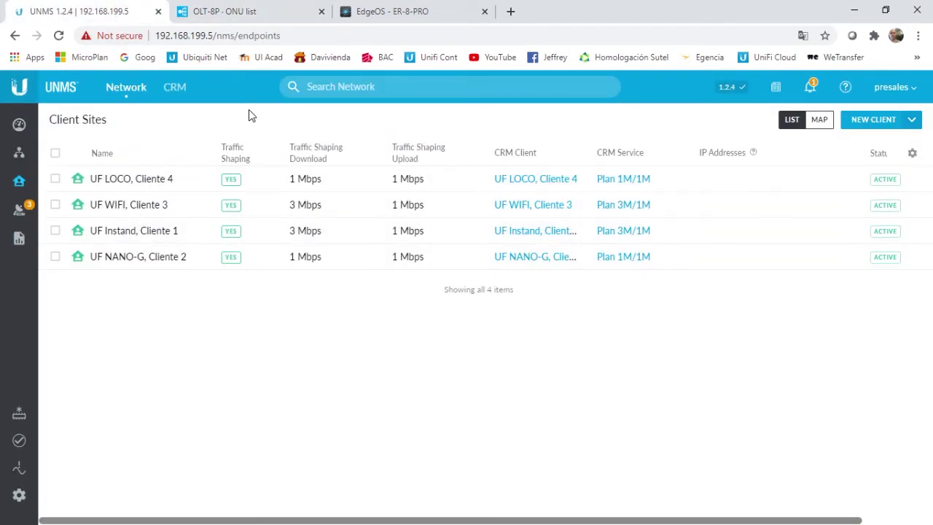
pyautogui.click(224, 12)
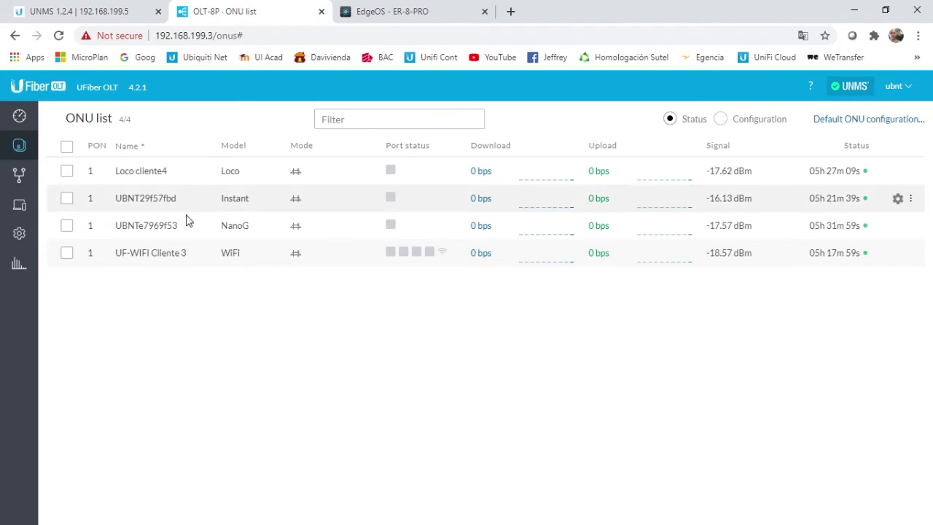
pyautogui.moveTo(178, 225)
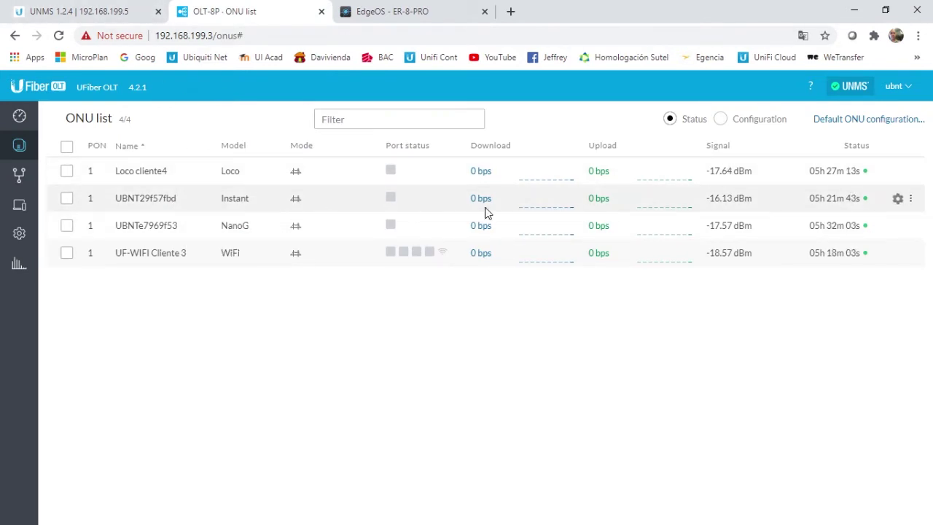
pyautogui.click(898, 198)
pyautogui.click(178, 231)
pyautogui.hotkey('ctrl', 'a')
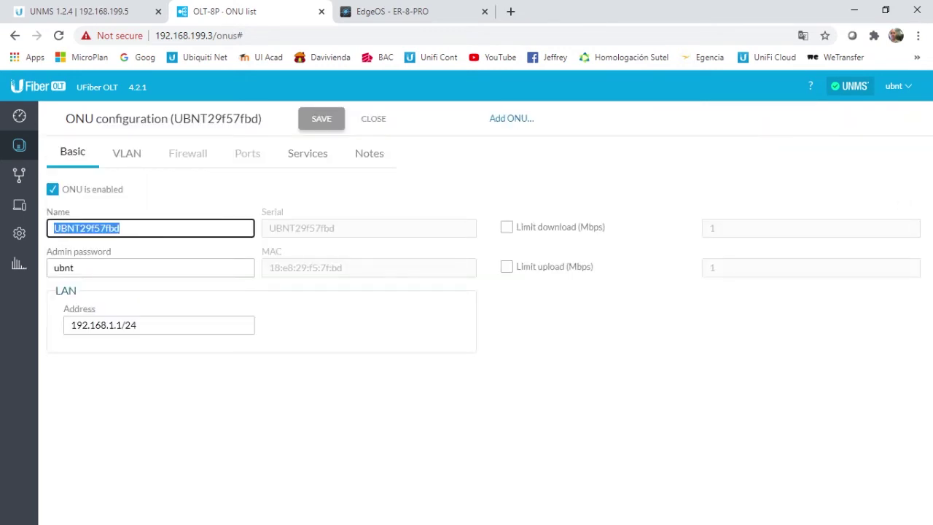
pyautogui.write('UF-INSTAND Cliente1')
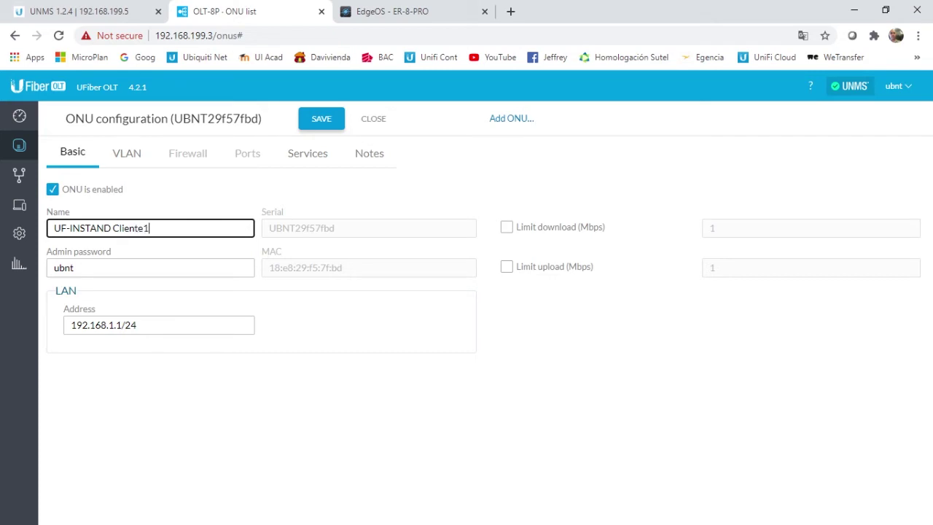
pyautogui.click(320, 119)
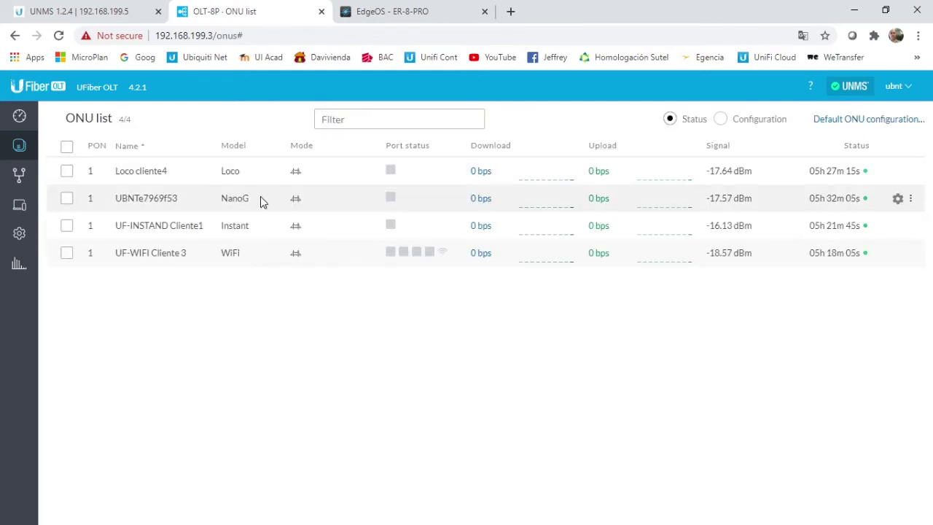
# - Rename the NanoG ONU as Nano G Cliente 2 and save its configuration
pyautogui.click(898, 198)
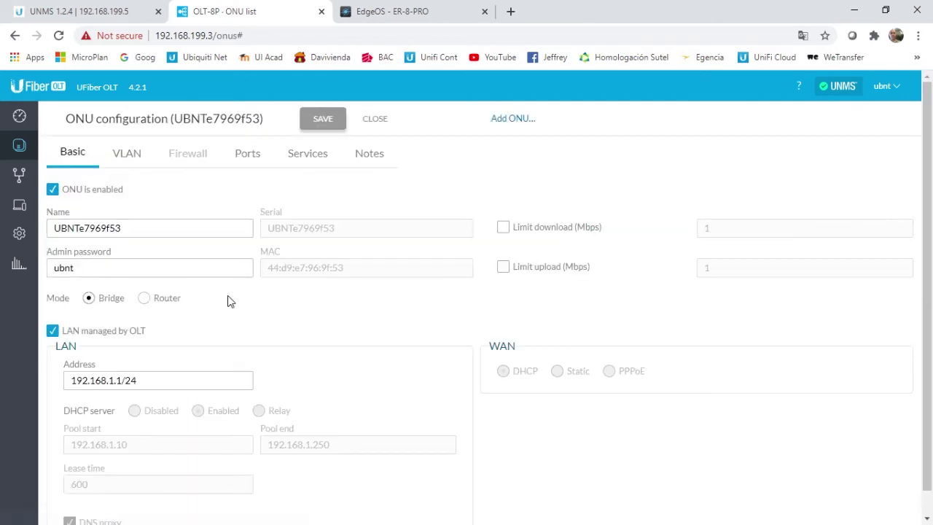
pyautogui.doubleClick(153, 230)
pyautogui.write('Nano G Cliente 2')
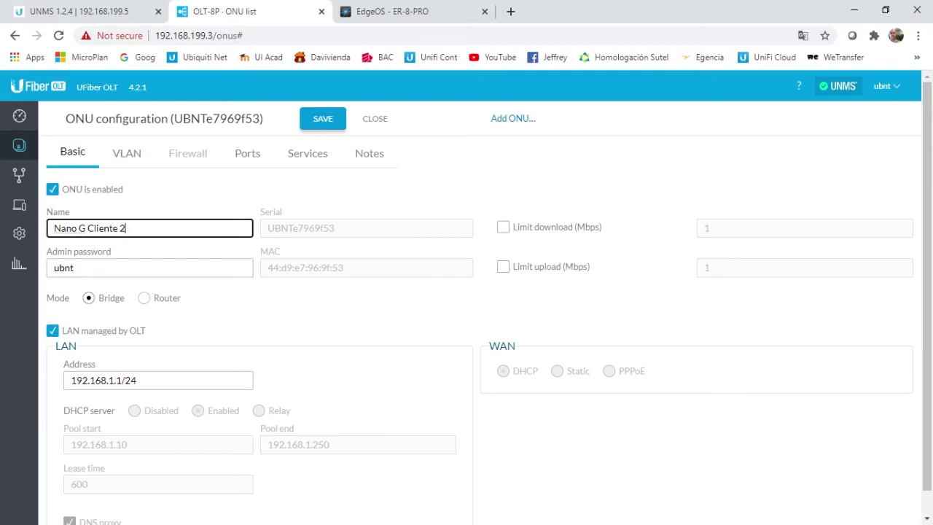
pyautogui.click(342, 120)
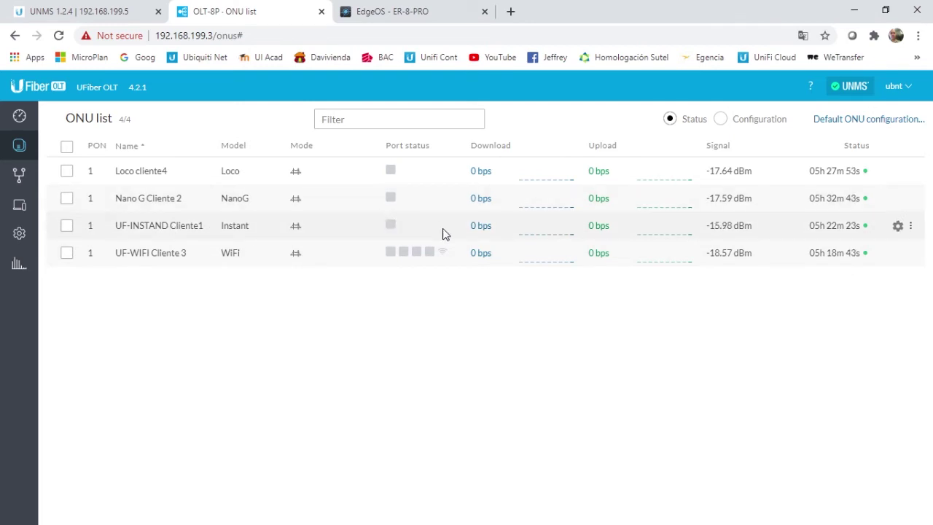
# - Compare the VLAN interfaces on the EdgeRouter ER-8-PRO with the VLANs defined on the OLT
pyautogui.click(414, 10)
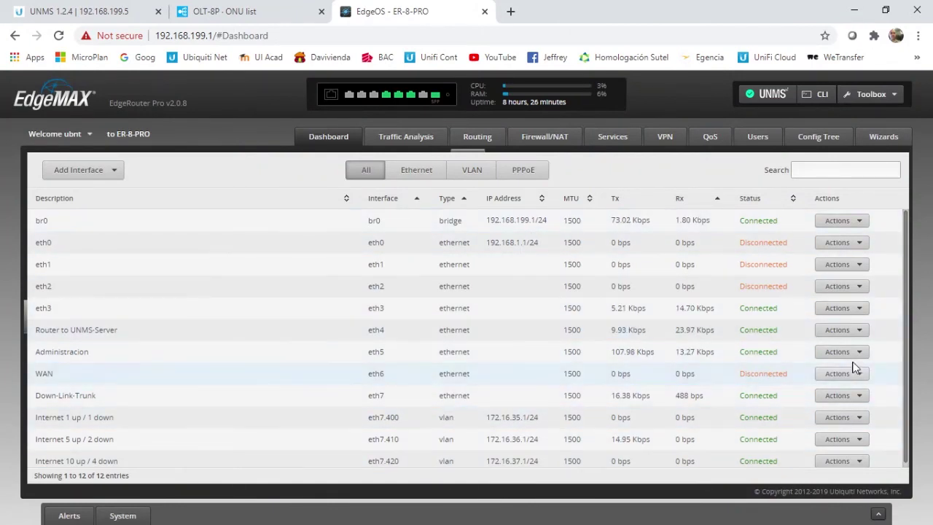
pyautogui.moveTo(906, 282); pyautogui.dragTo(909, 354)
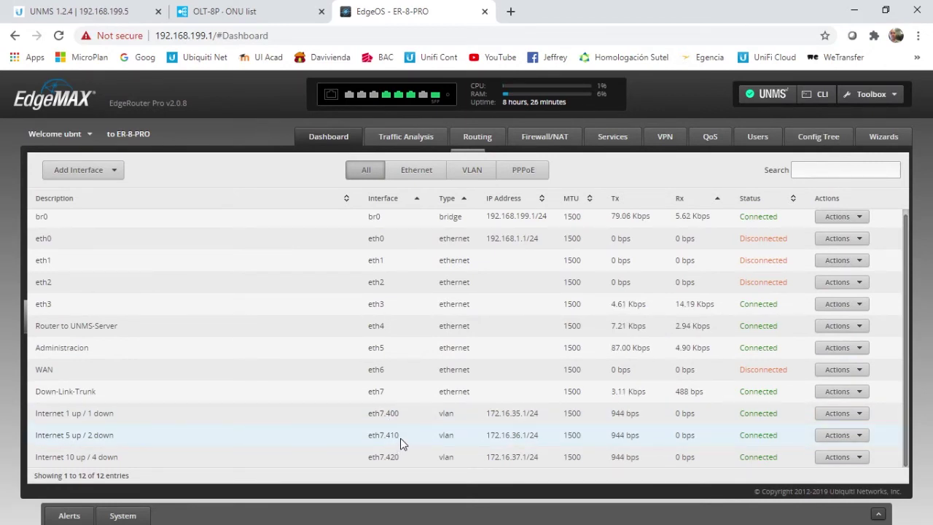
pyautogui.click(250, 13)
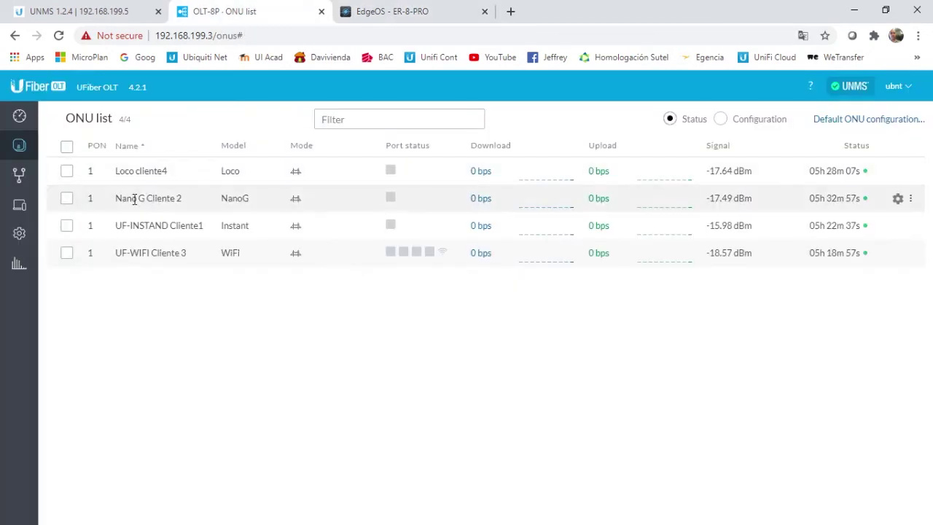
pyautogui.click(19, 179)
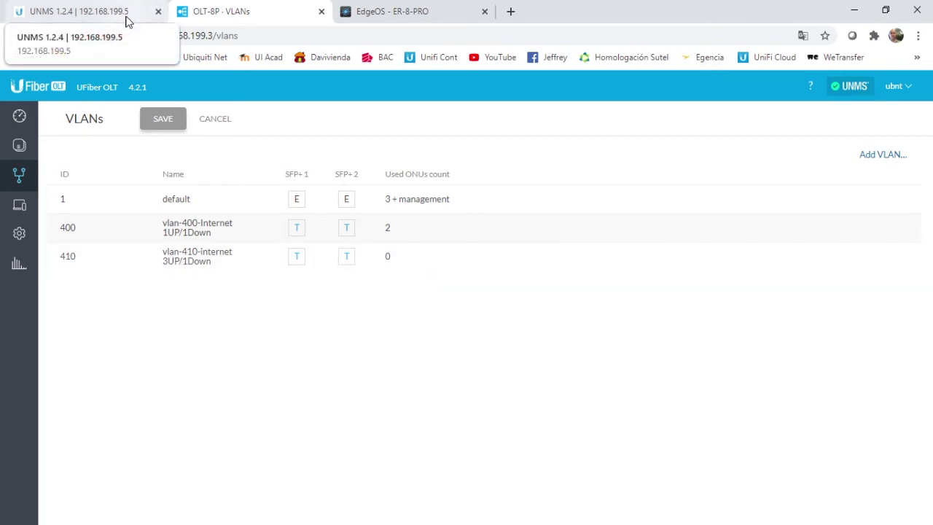
# - Set the native VLAN of the Loco cliente4 ONU's port 1 to 400 and save the configuration
pyautogui.click(19, 146)
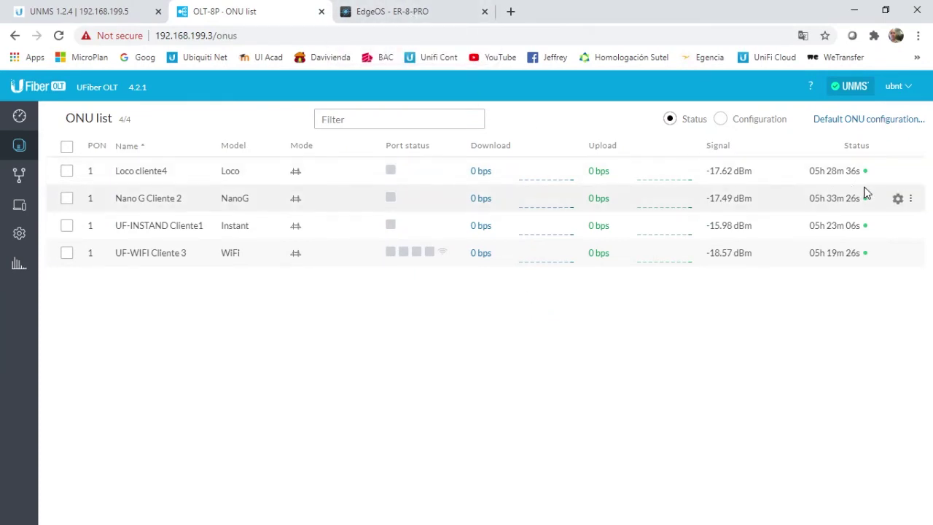
pyautogui.click(897, 174)
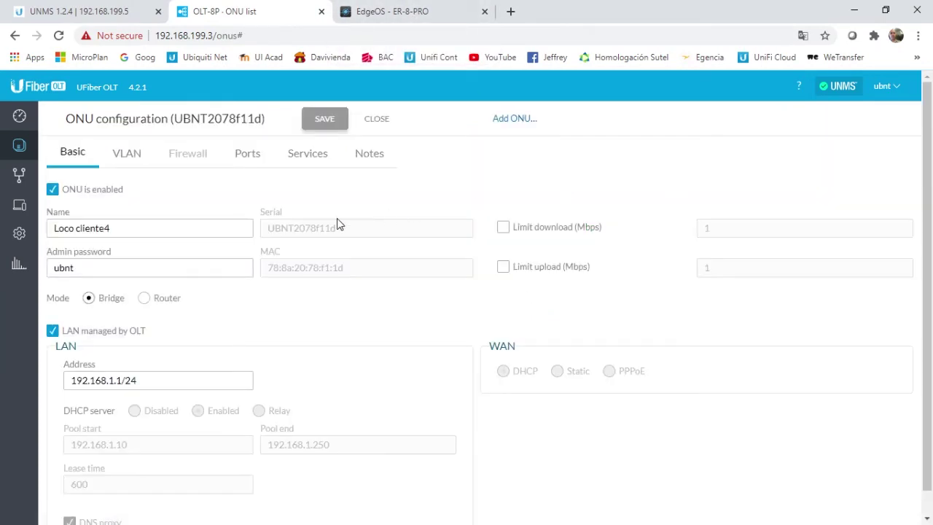
pyautogui.moveTo(140, 153); pyautogui.dragTo(134, 153)
pyautogui.doubleClick(135, 203)
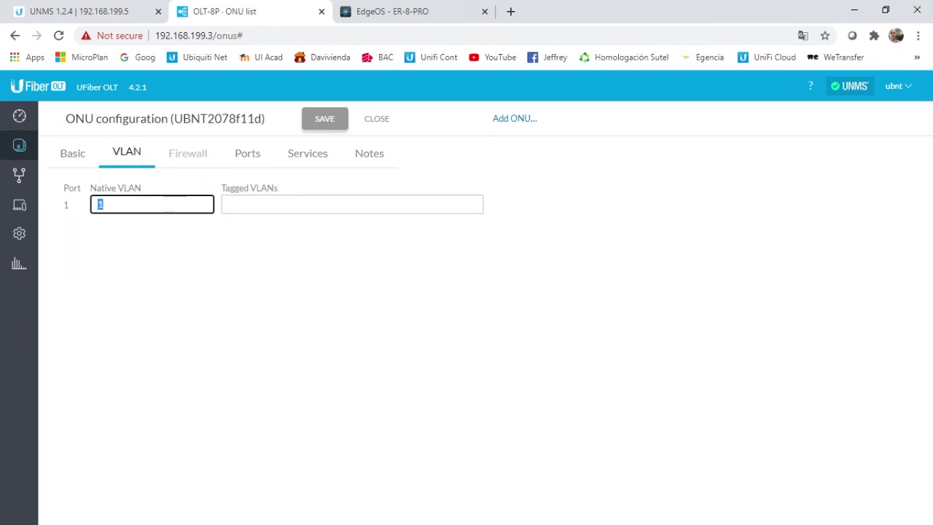
pyautogui.write('400')
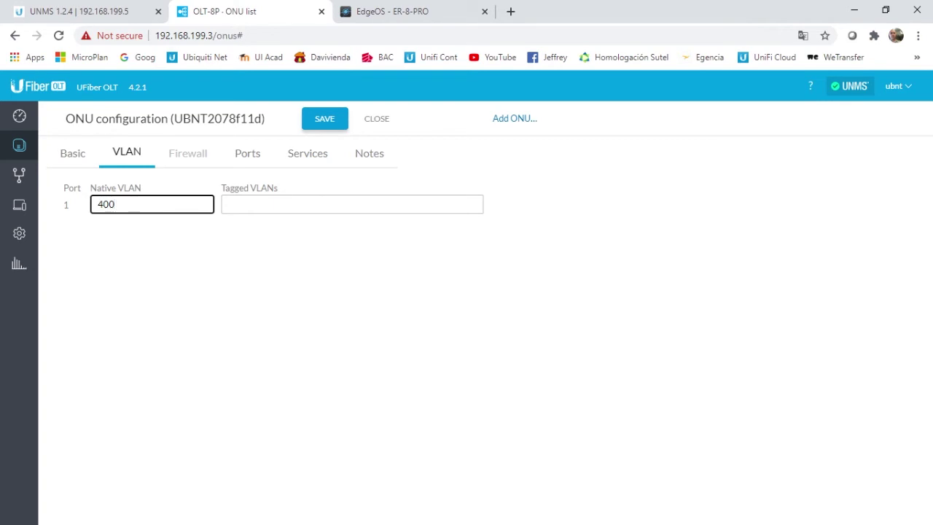
pyautogui.click(323, 117)
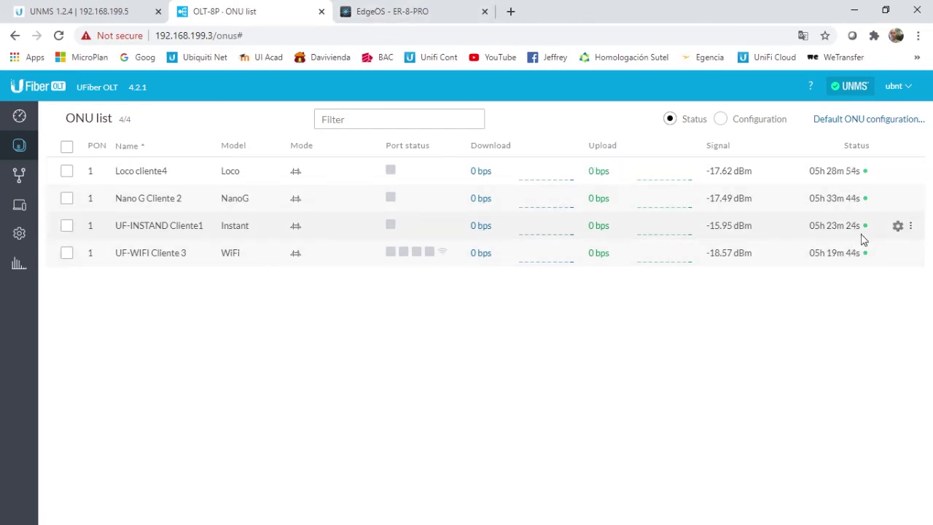
# - Clear the tagged VLAN of the UF-INSTAND Cliente1 ONU, set its native VLAN to 400, and save
pyautogui.click(901, 228)
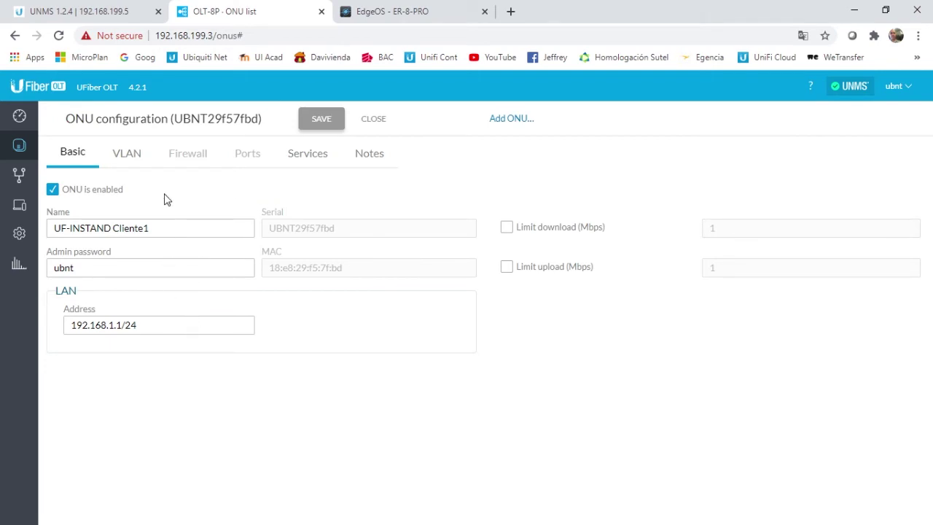
pyautogui.click(132, 165)
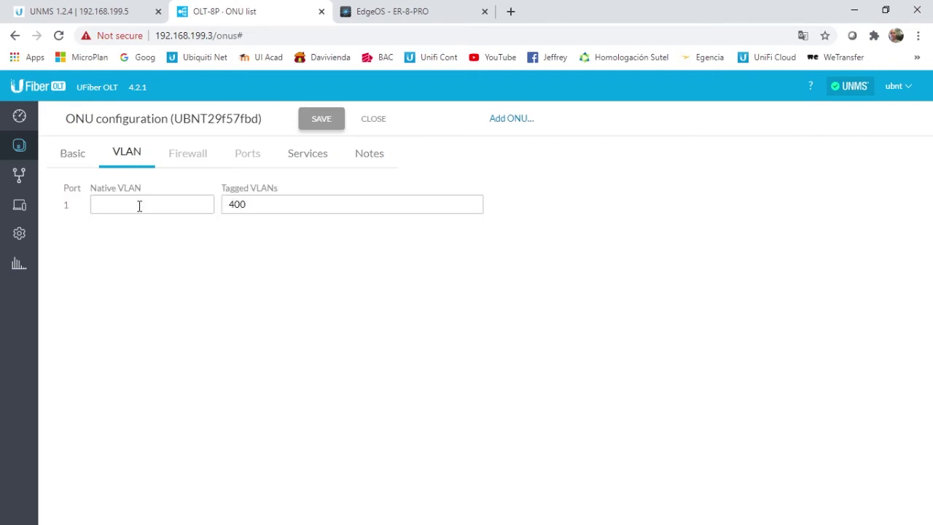
pyautogui.click(270, 205)
pyautogui.hotkey('ctrl', 'a')
pyautogui.press('BackSpace')
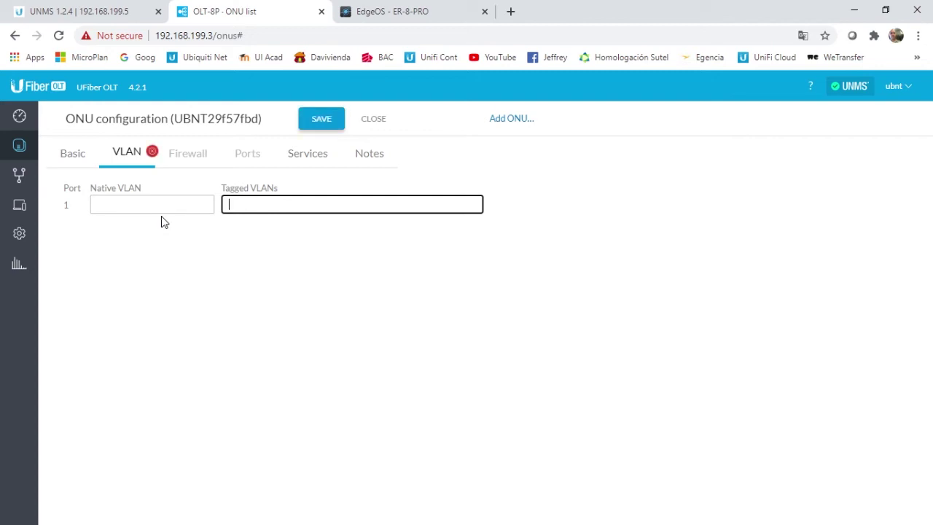
pyautogui.click(141, 204)
pyautogui.write('400')
pyautogui.click(322, 118)
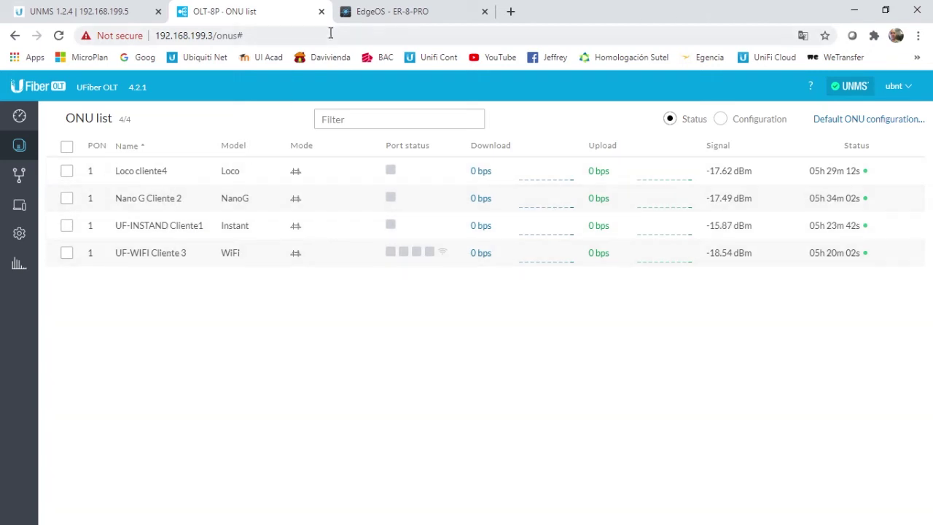
# - Check the VLAN interfaces on the EdgeRouter ER-8-PRO against the OLT's VLAN list
pyautogui.click(385, 16)
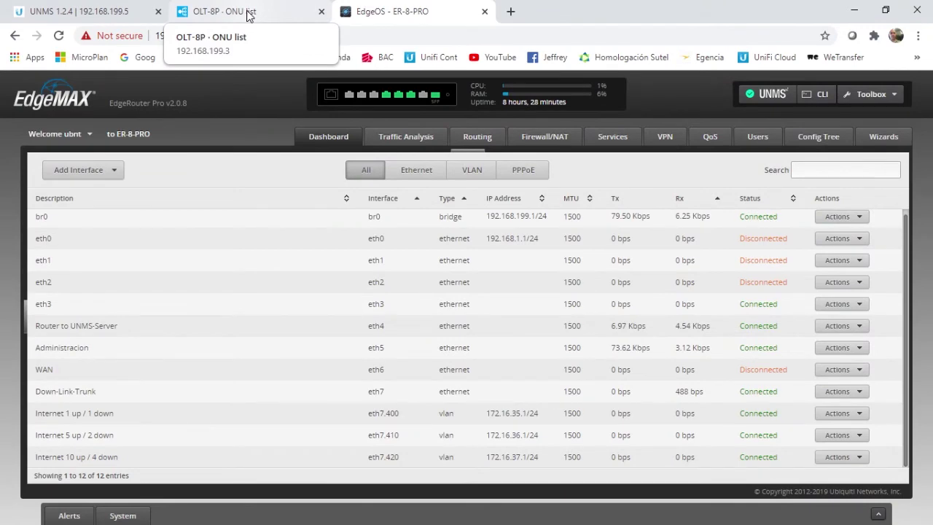
pyautogui.click(247, 15)
pyautogui.click(19, 175)
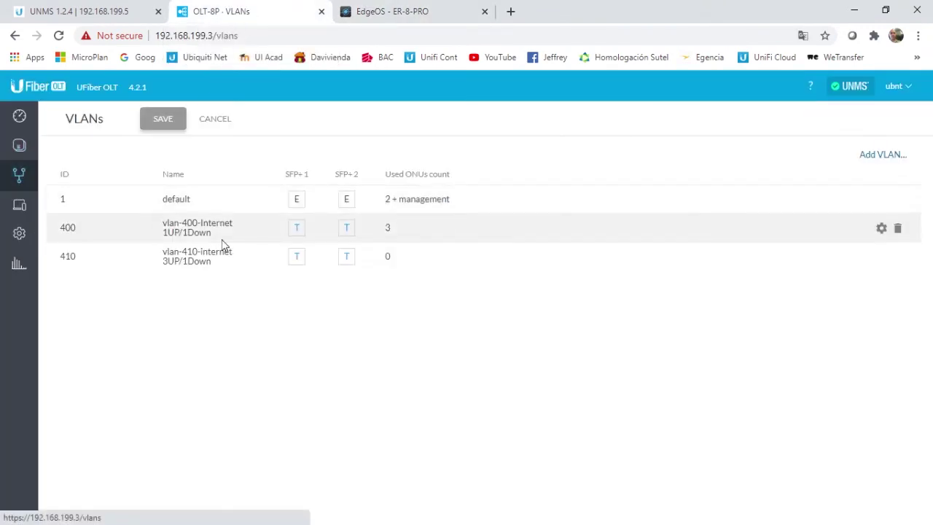
# - Switch the Nano G Cliente 2 ONU to router mode and set its WAN VLAN to 410
pyautogui.click(20, 149)
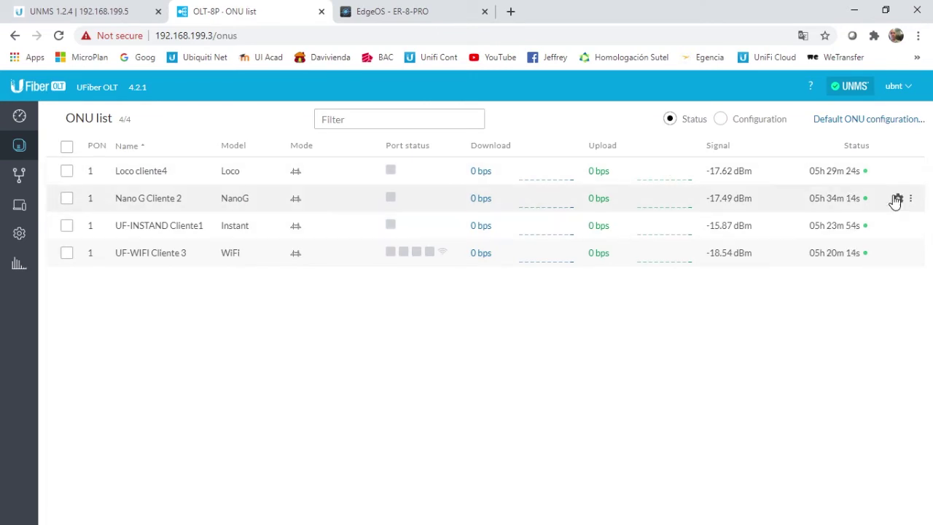
pyautogui.click(897, 198)
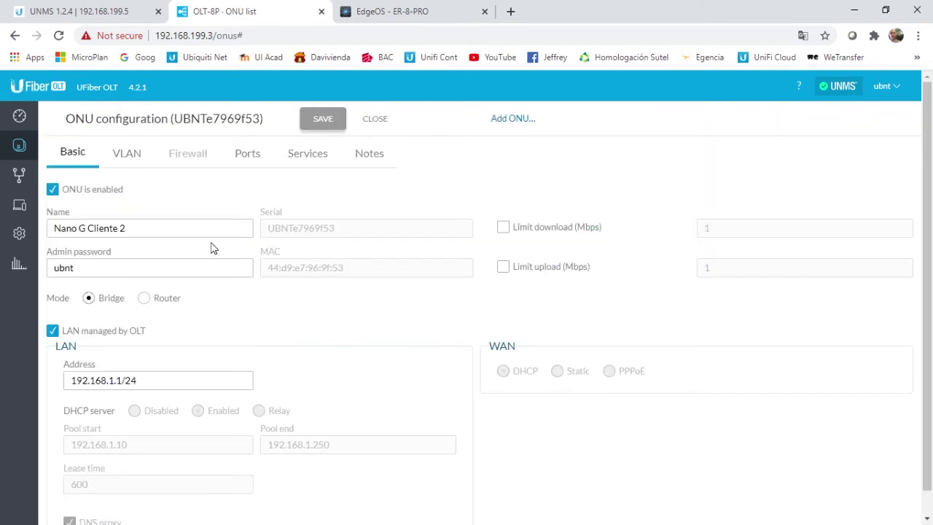
pyautogui.click(145, 298)
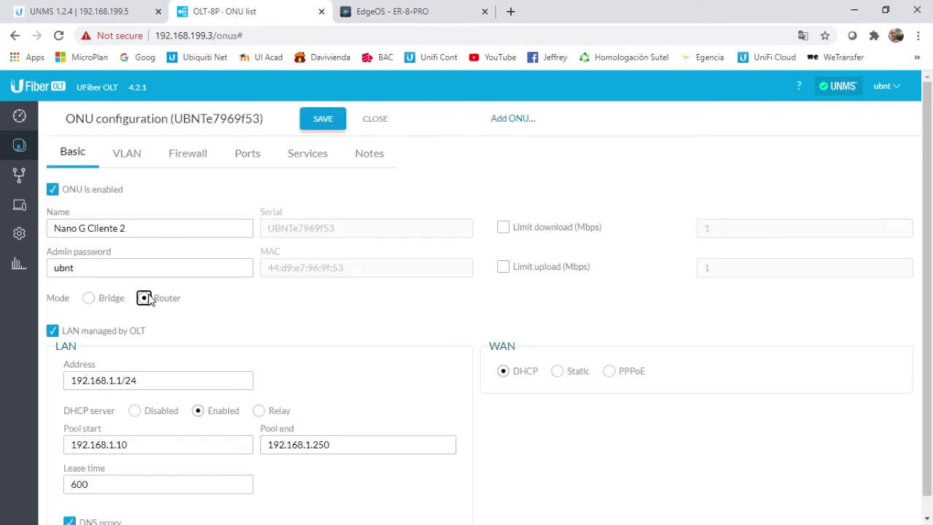
pyautogui.scroll(-1, 925, 266)
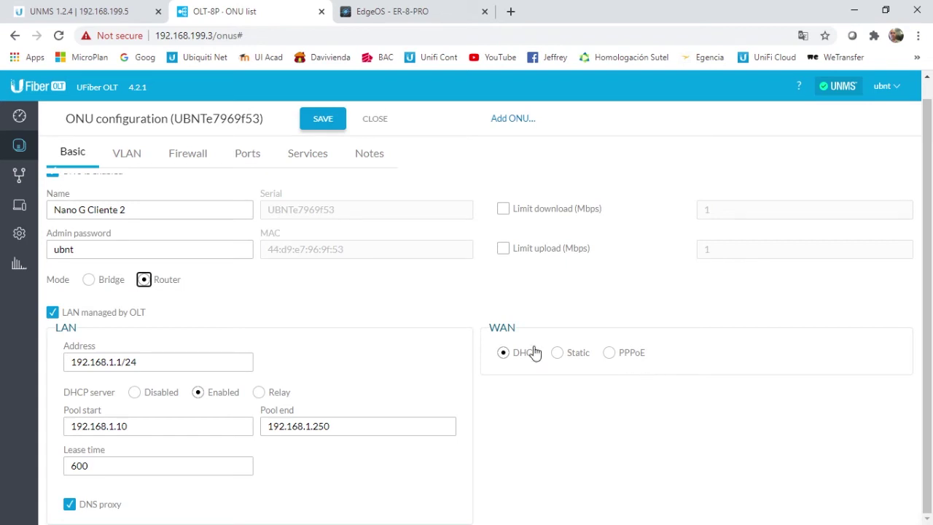
pyautogui.click(128, 154)
pyautogui.click(132, 204)
pyautogui.press('BackSpace')
pyautogui.write('410')
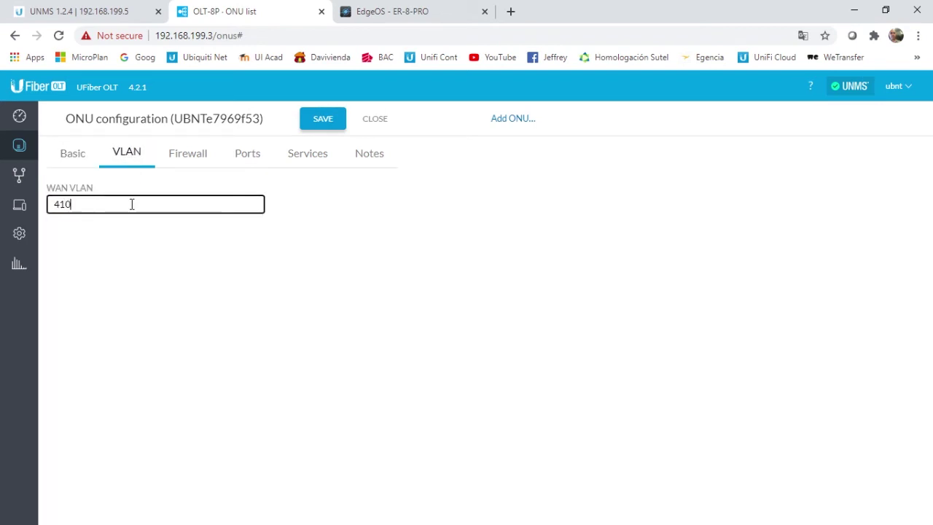
# - Set the Nano G Cliente 2 LAN address to 192.16.1.1/24 with a DHCP pool from 192.16.1.10 to 192.16.1.250, and save
pyautogui.click(76, 159)
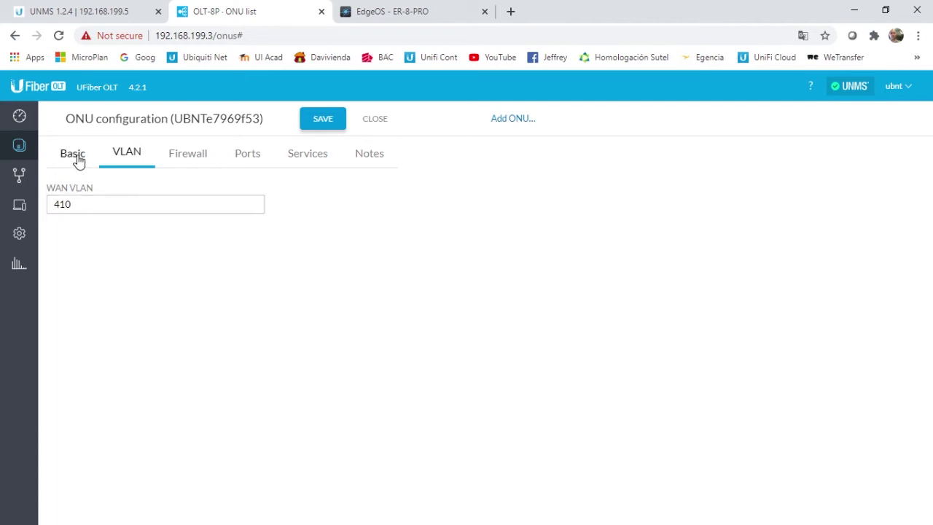
pyautogui.click(109, 381)
pyautogui.press('BackSpace')
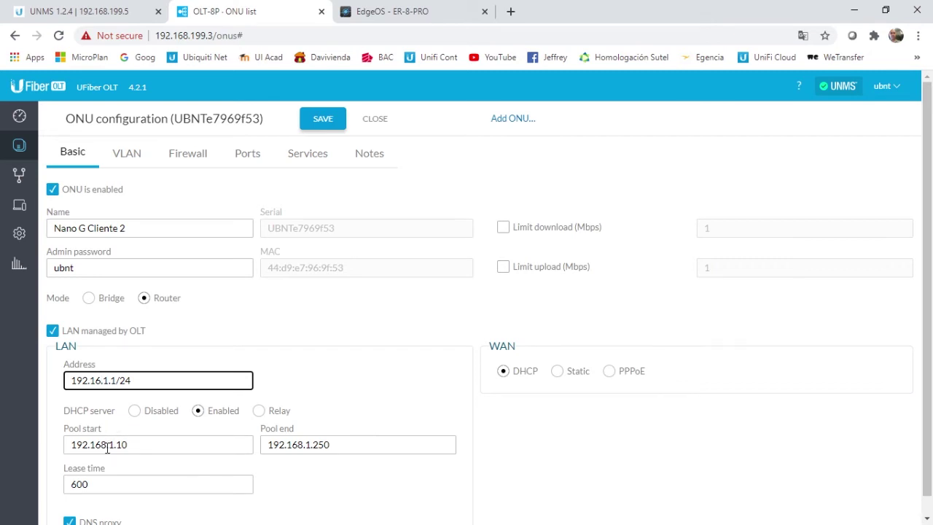
pyautogui.click(108, 444)
pyautogui.press('BackSpace')
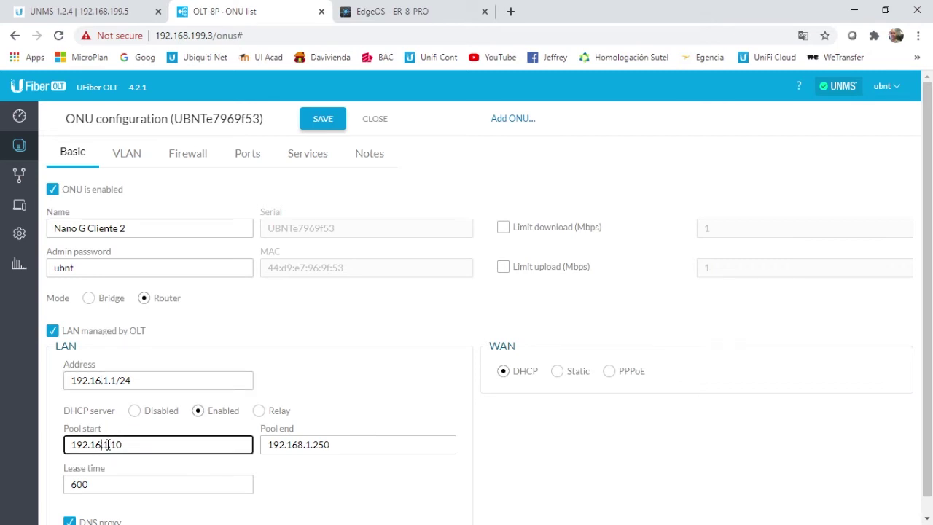
pyautogui.click(303, 445)
pyautogui.press('BackSpace')
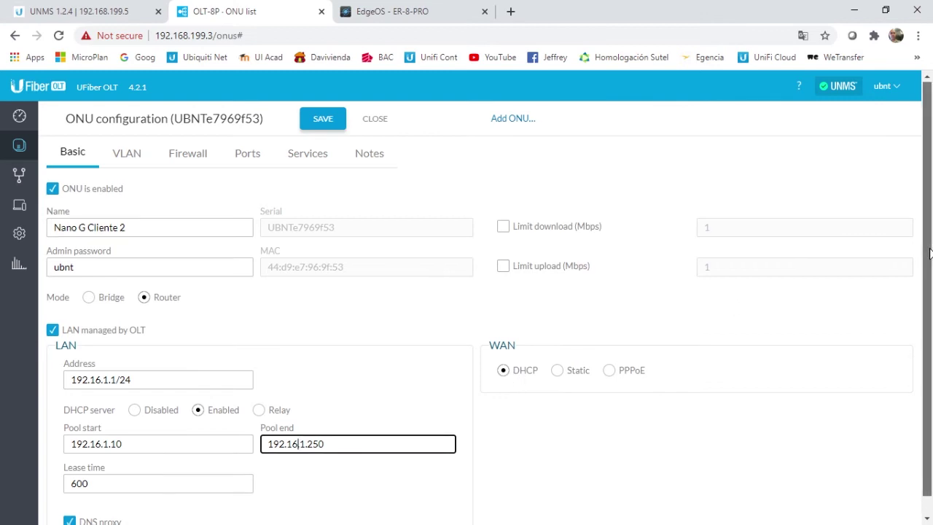
pyautogui.scroll(-1, 930, 303)
pyautogui.scroll(1, 930, 352)
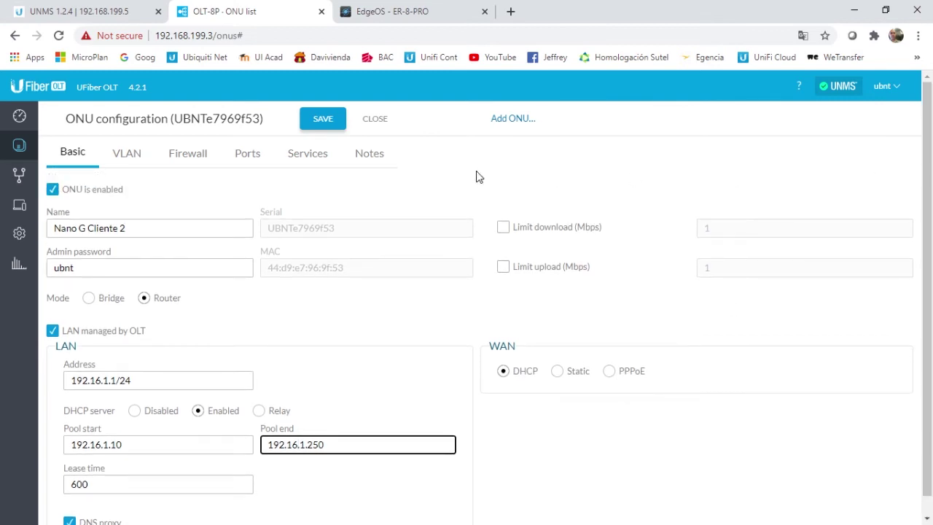
pyautogui.click(331, 124)
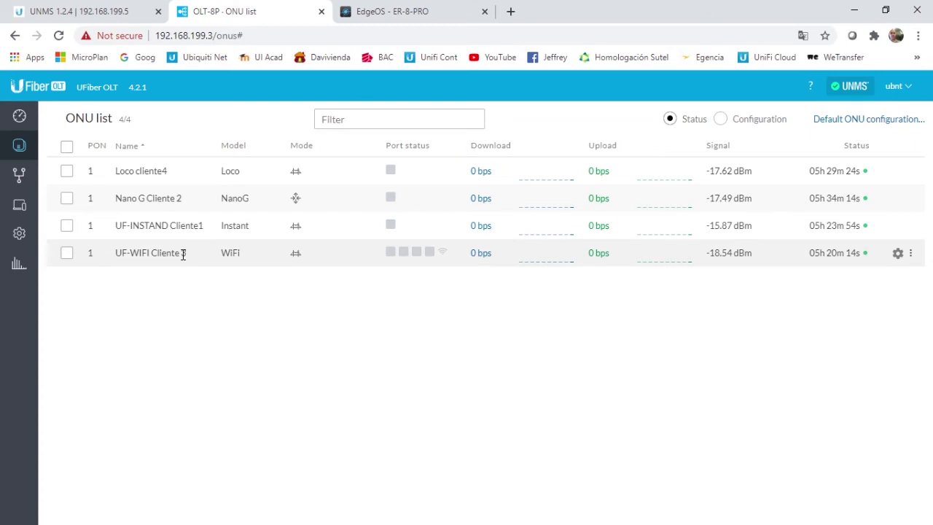
# - On the UF-WIFI Cliente 3 ONU, set port 1's native VLAN to 410, clear the native VLANs of ports 2 to 4, and save
pyautogui.click(899, 255)
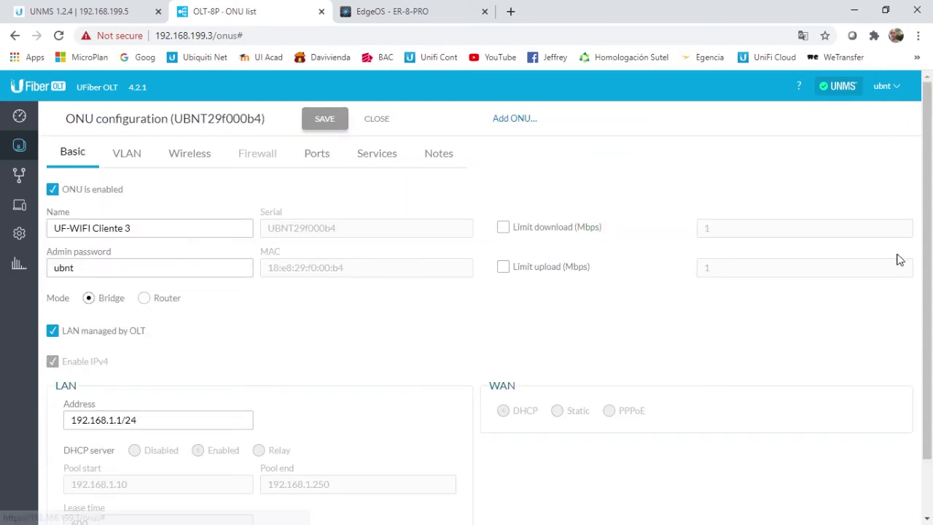
pyautogui.click(134, 156)
pyautogui.click(133, 203)
pyautogui.press('BackSpace')
pyautogui.press('BackSpace')
pyautogui.press('BackSpace')
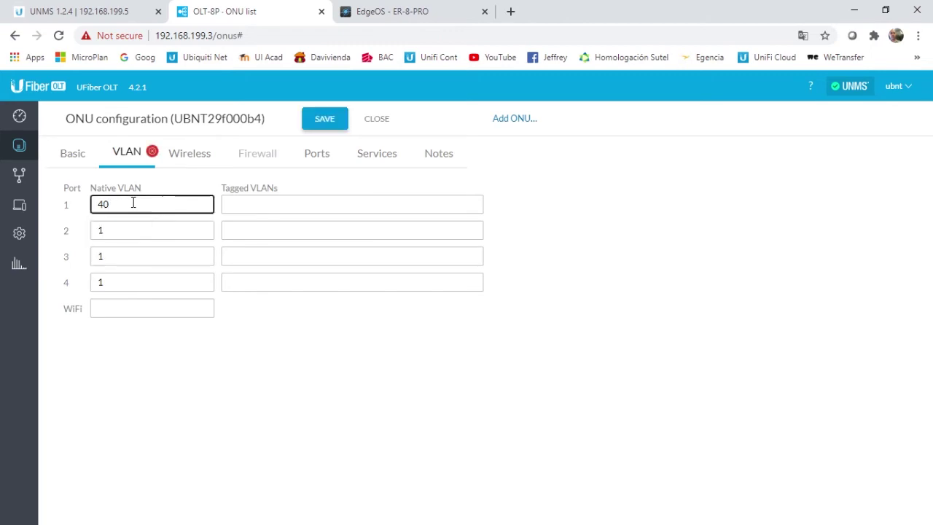
pyautogui.write('410')
pyautogui.press('Tab')
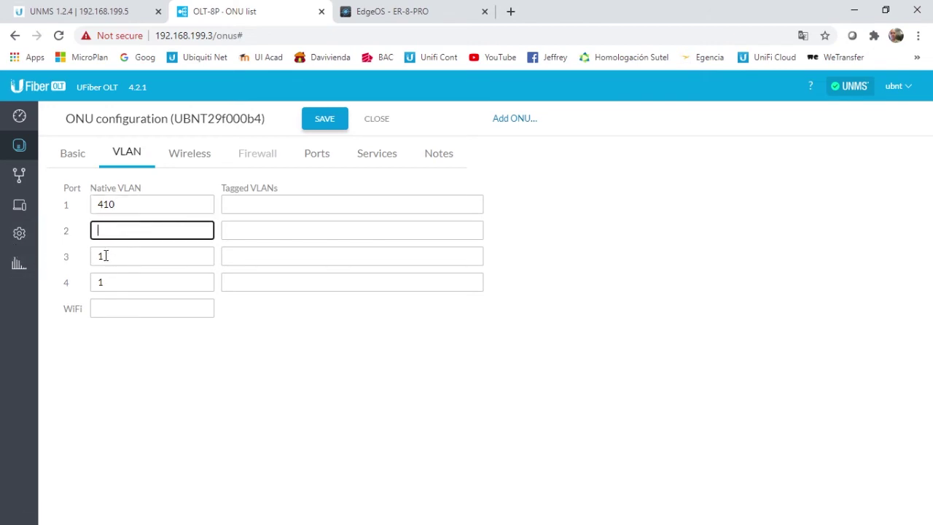
pyautogui.press('Tab')
pyautogui.press('BackSpace')
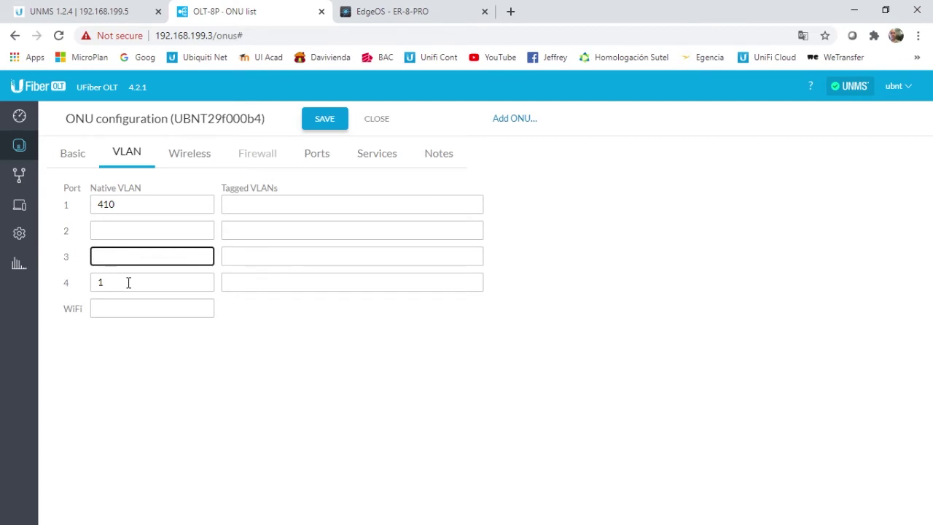
pyautogui.press('Tab')
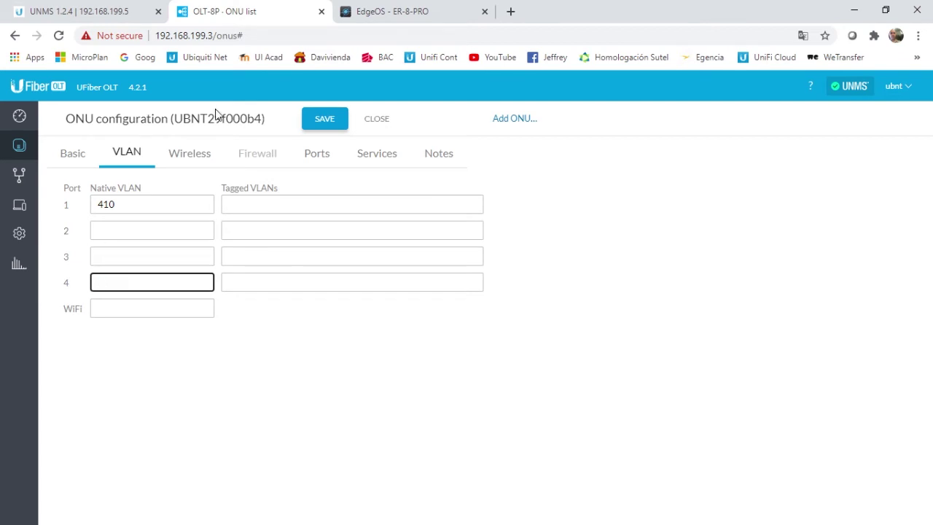
pyautogui.click(325, 119)
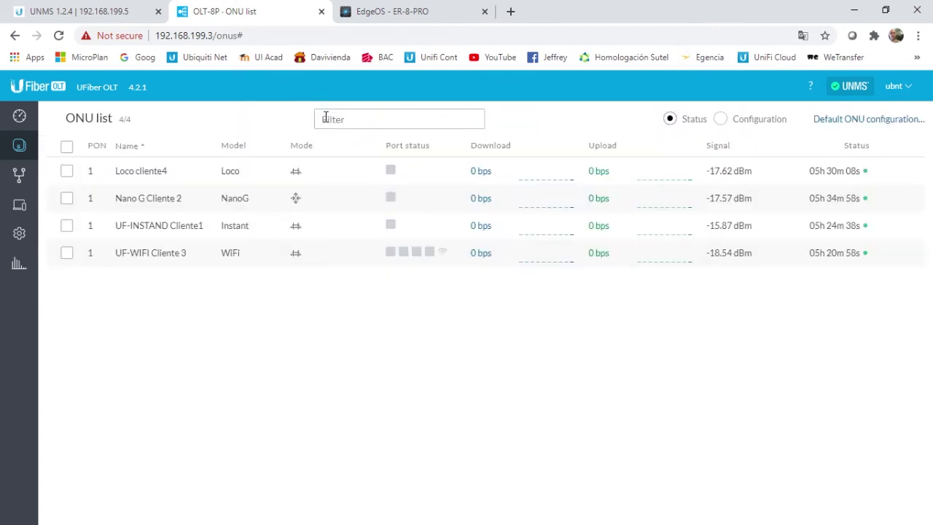
# - Open the UF-WIFI Cliente 3 ONU configuration, review its VLAN settings and switch the ONU to router mode
pyautogui.moveTo(909, 254)
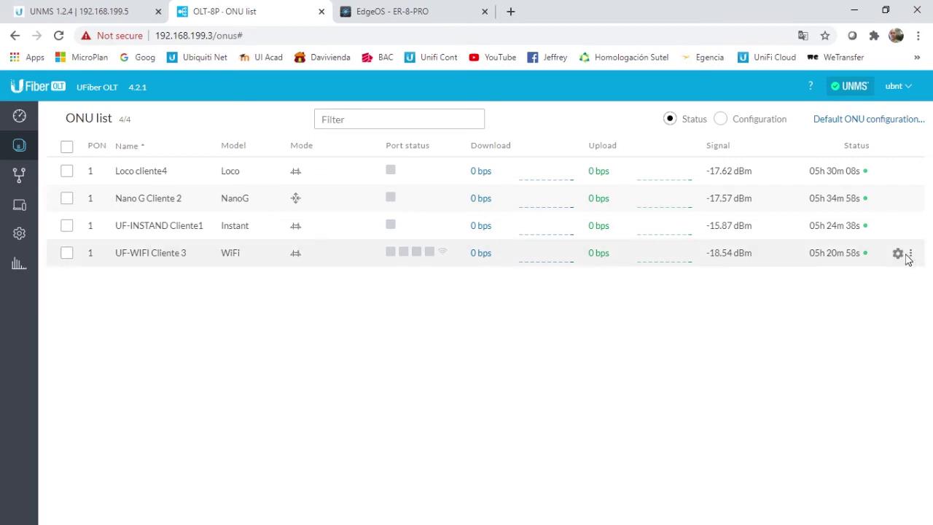
pyautogui.click(898, 254)
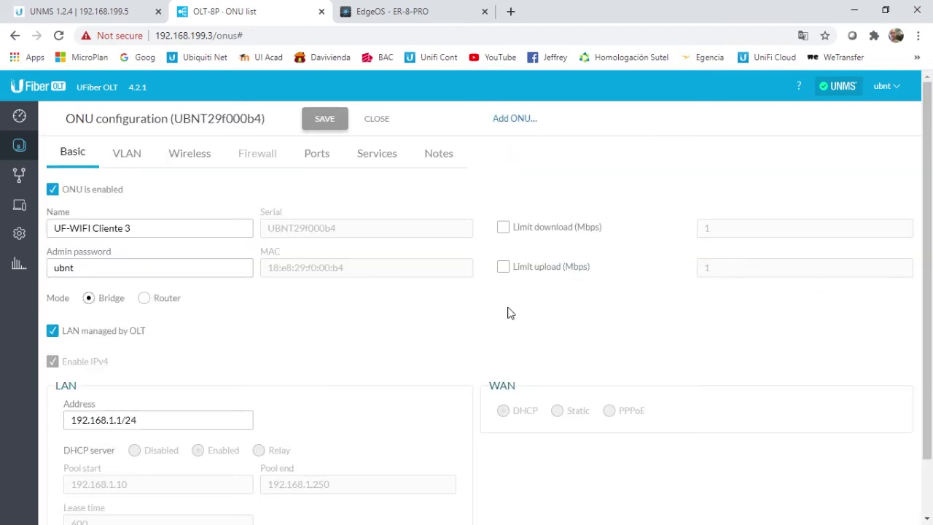
pyautogui.click(138, 157)
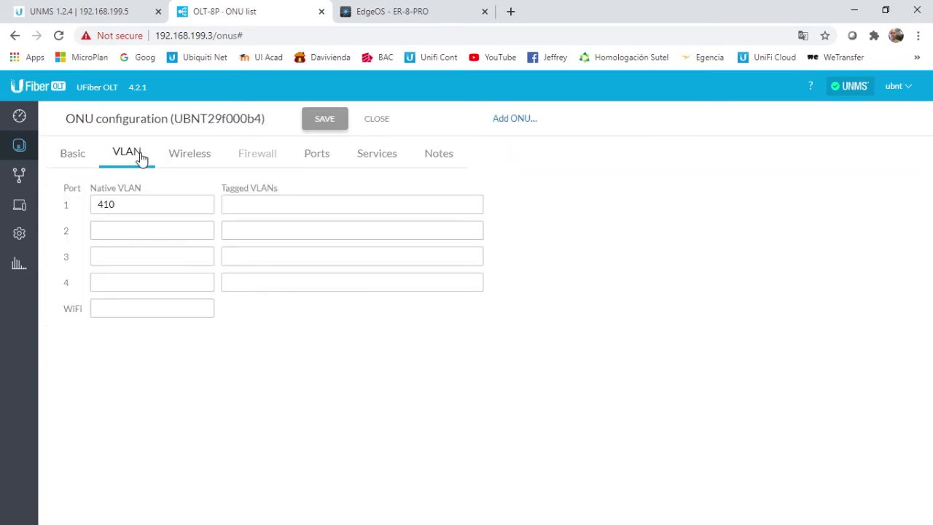
pyautogui.click(80, 154)
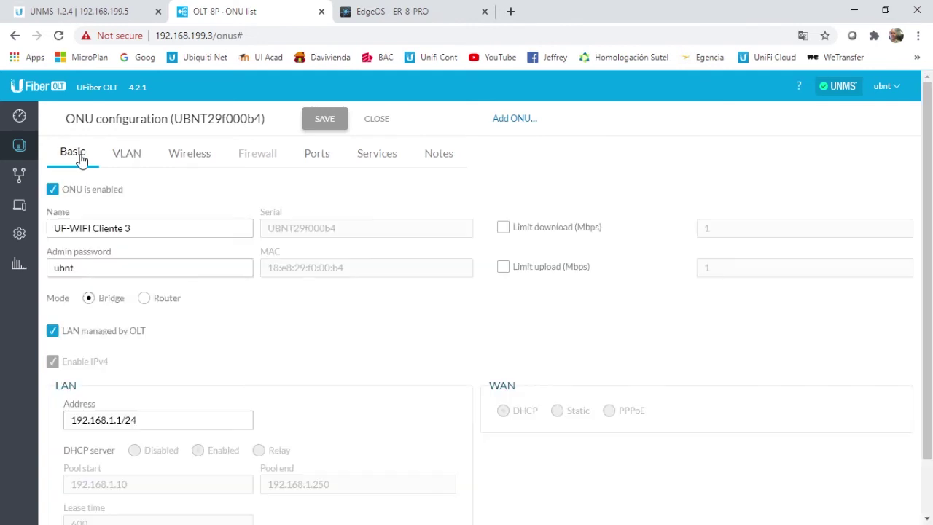
pyautogui.click(143, 299)
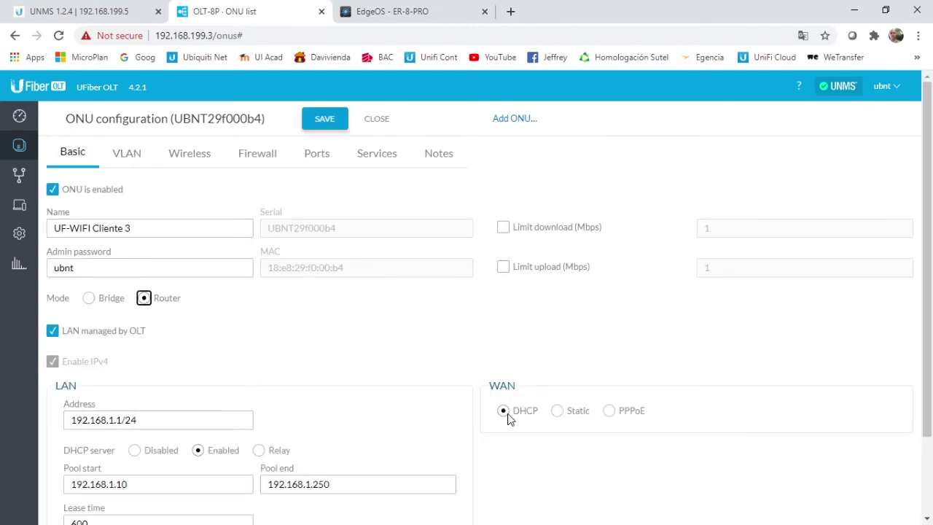
# - Set the UF-WIFI Cliente 3 LAN address to 192.15.1.1/24
pyautogui.scroll(-2, 928, 237)
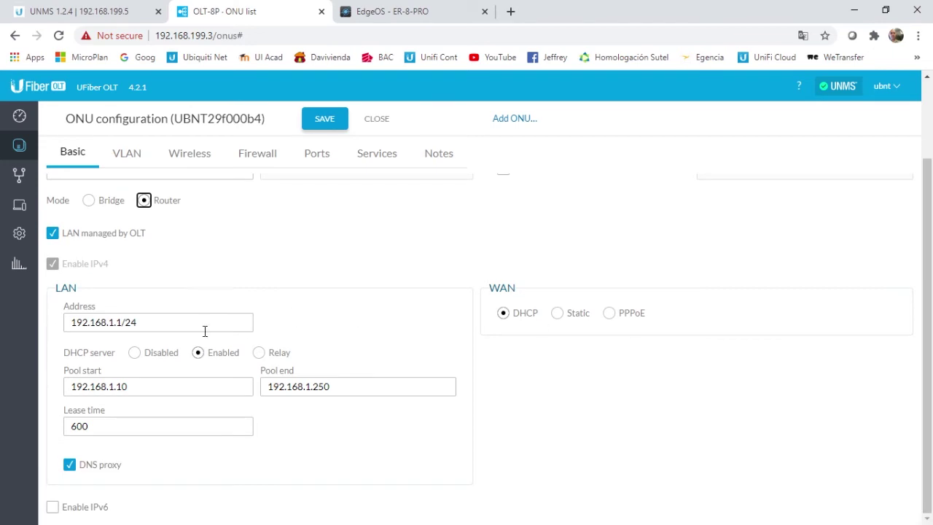
pyautogui.click(87, 323)
pyautogui.press('BackSpace')
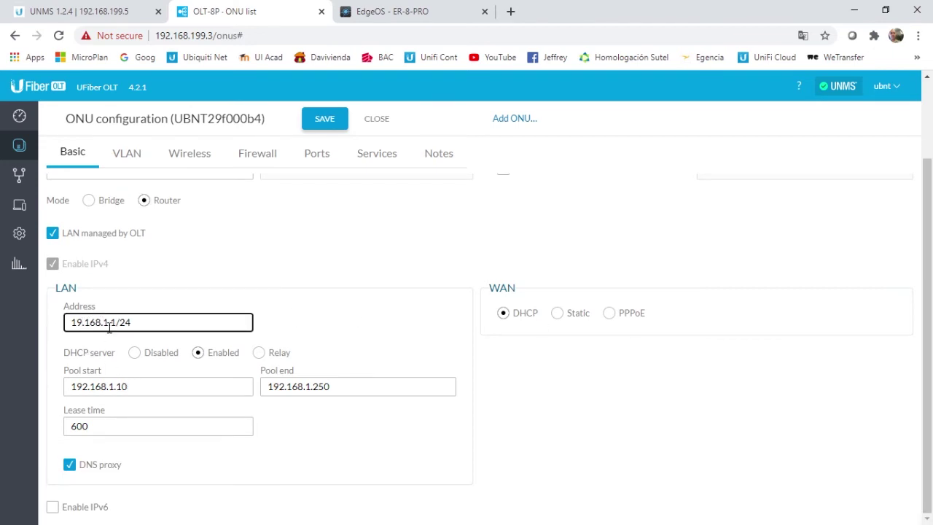
pyautogui.press('BackSpace')
pyautogui.click(86, 389)
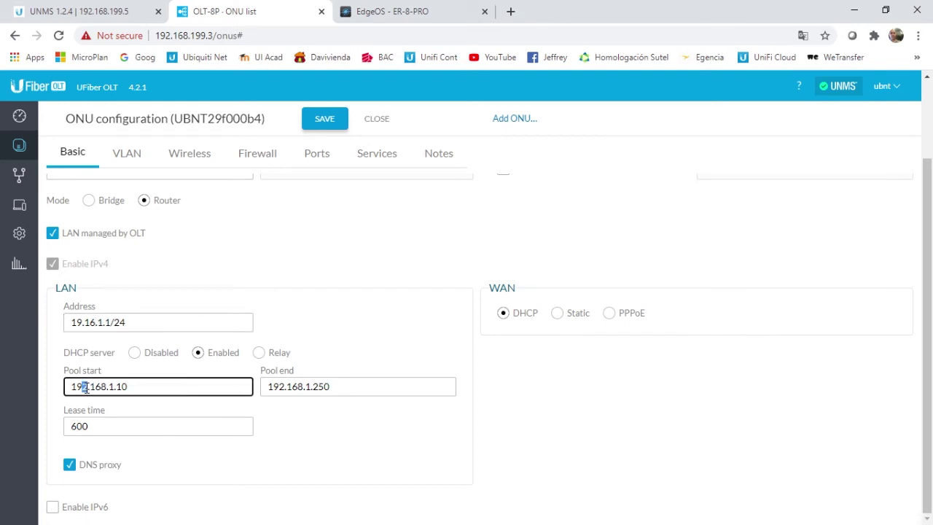
pyautogui.press('BackSpace')
pyautogui.click(99, 388)
pyautogui.moveTo(134, 324); pyautogui.dragTo(69, 322)
pyautogui.press('BackSpace')
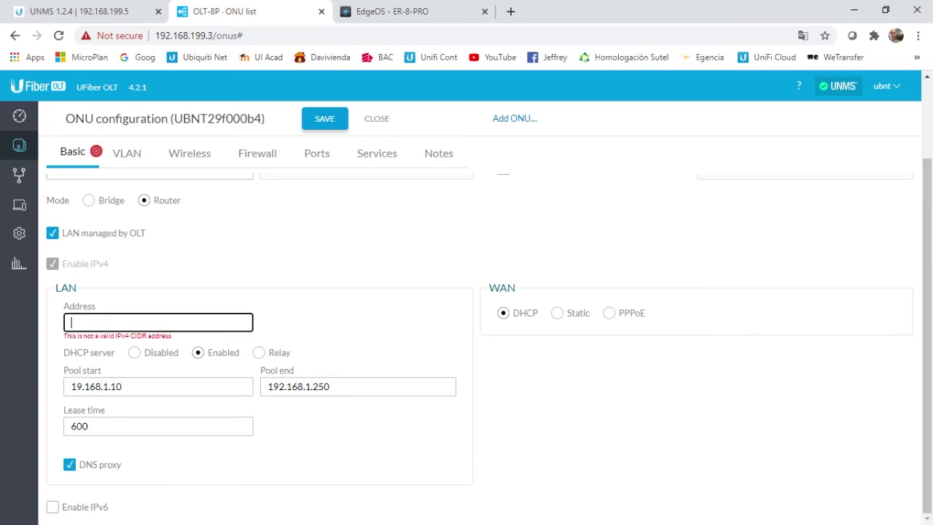
pyautogui.write('192.1')
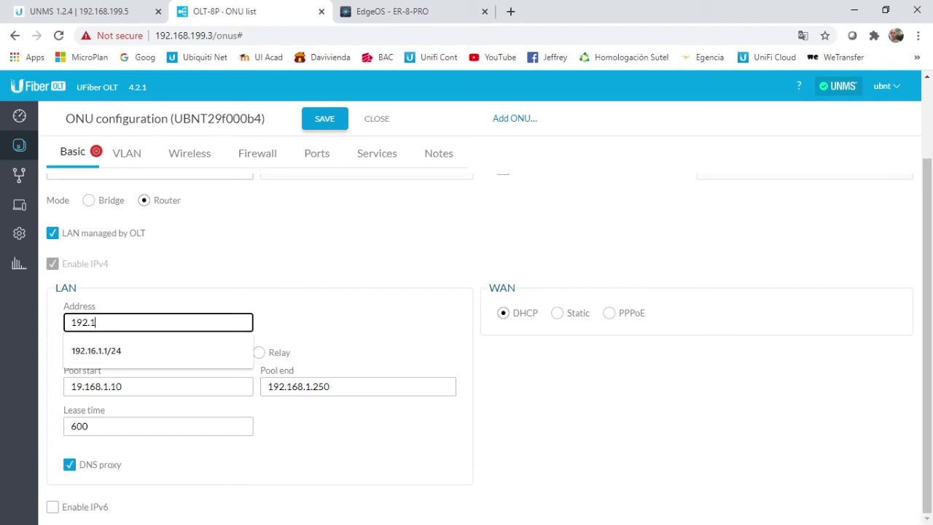
pyautogui.write('5.1.1')
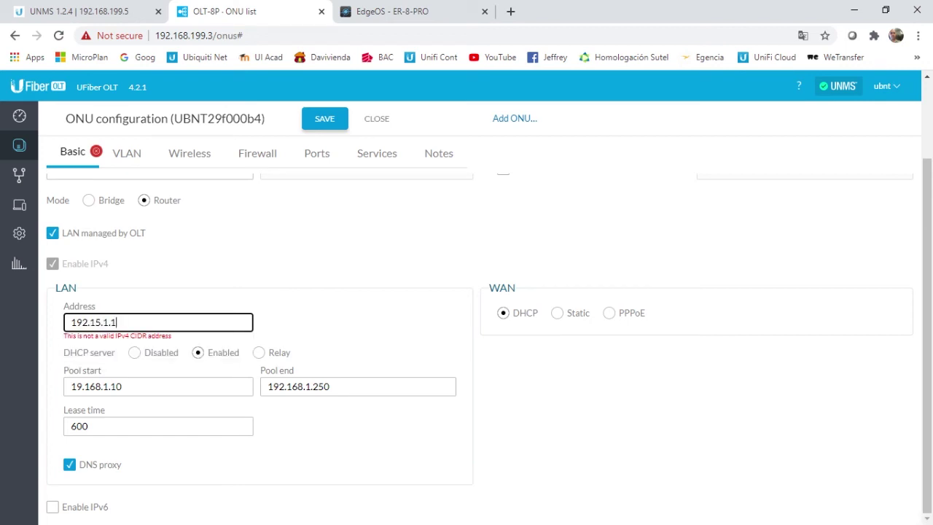
pyautogui.write('/24')
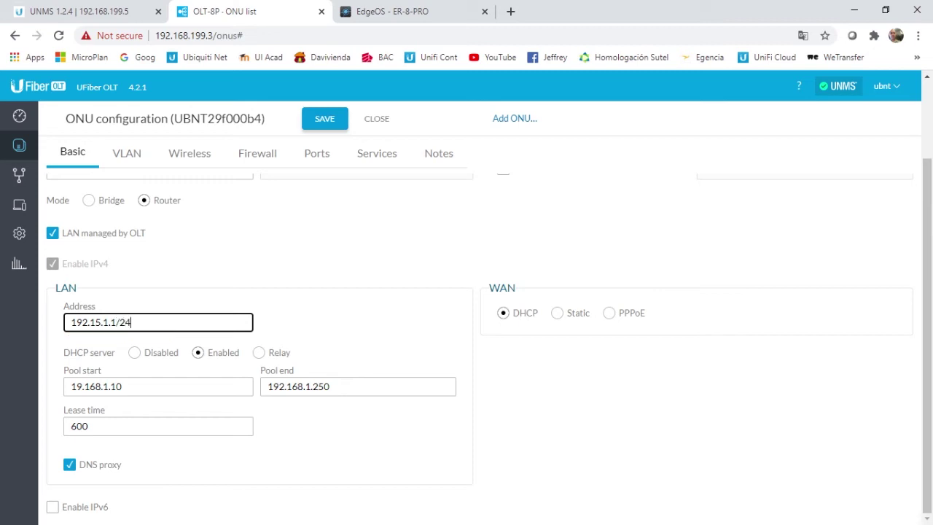
# - Set the UF-WIFI Cliente 3 DHCP pool from 19.15.1.10 to 192.15.1.250 and save the ONU configuration
pyautogui.click(101, 386)
pyautogui.press('BackSpace')
pyautogui.press('BackSpace')
pyautogui.write('5')
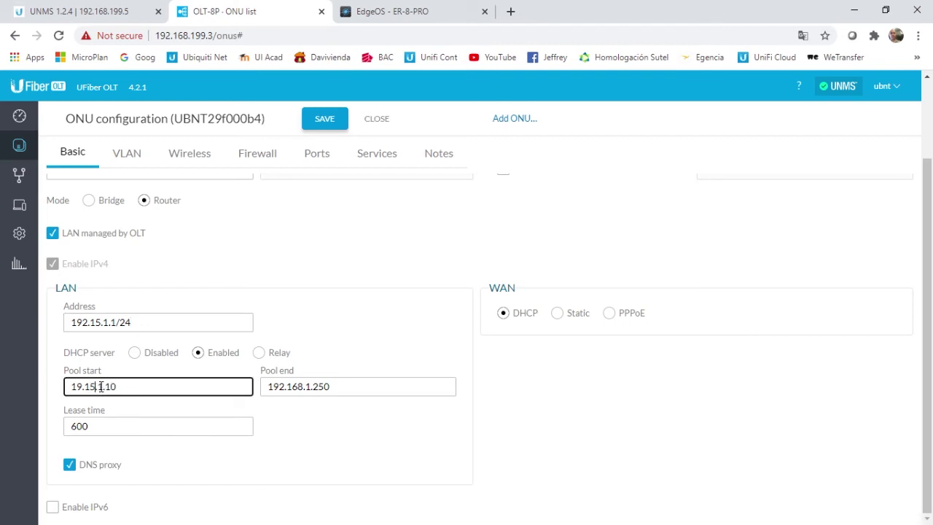
pyautogui.click(301, 388)
pyautogui.press('BackSpace')
pyautogui.press('BackSpace')
pyautogui.write('5')
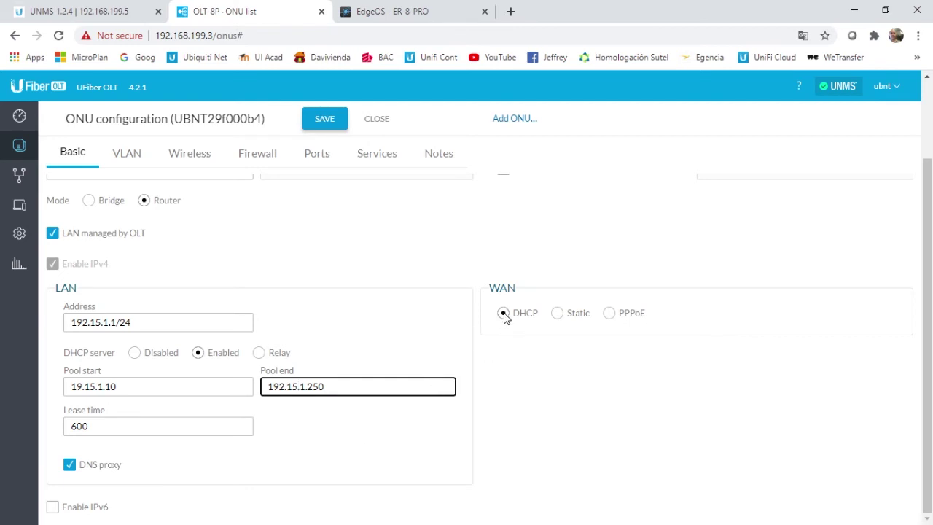
pyautogui.moveTo(925, 399)
pyautogui.mouseDown()
pyautogui.moveTo(926, 328)
pyautogui.moveTo(926, 399)
pyautogui.mouseUp()
pyautogui.click(326, 123)
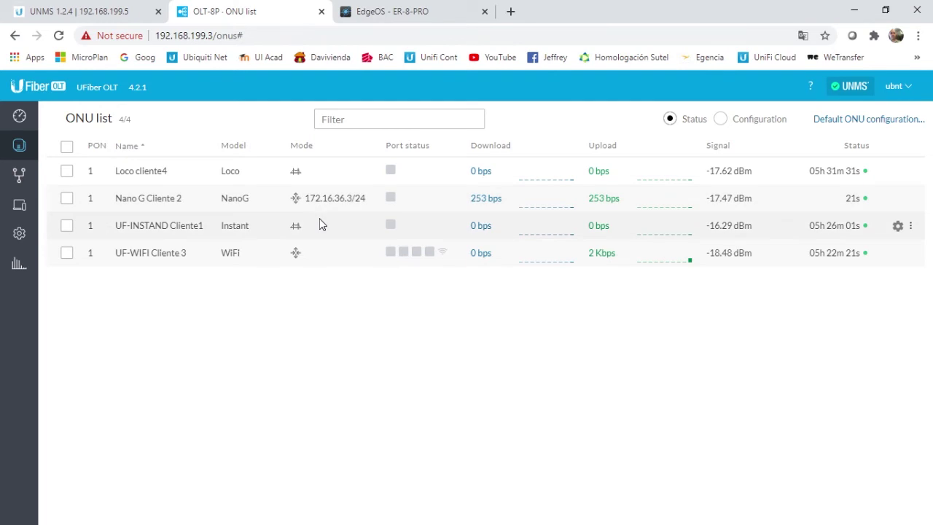
# - Check the EdgeRouter's VLAN 410 subnet against the OLT's ONU list, and reload the UNMS client sites to look for IP addresses
pyautogui.click(442, 16)
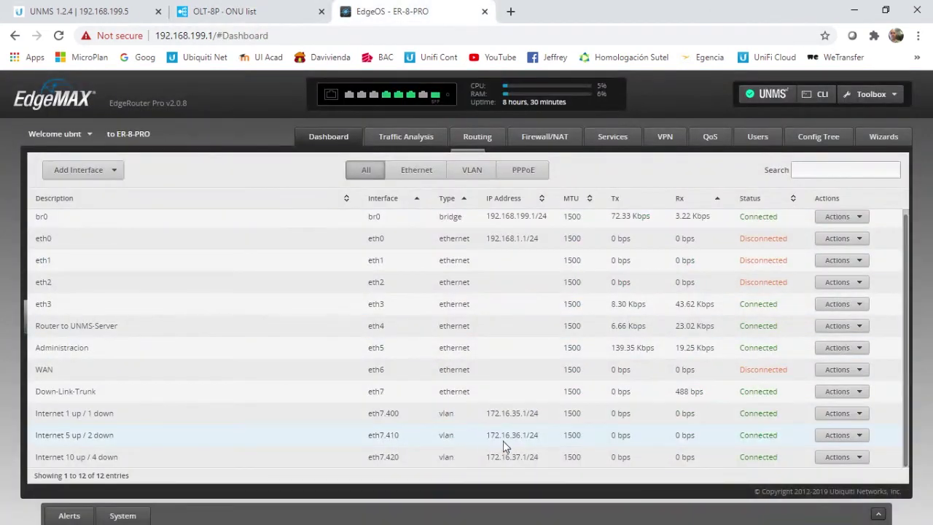
pyautogui.click(252, 13)
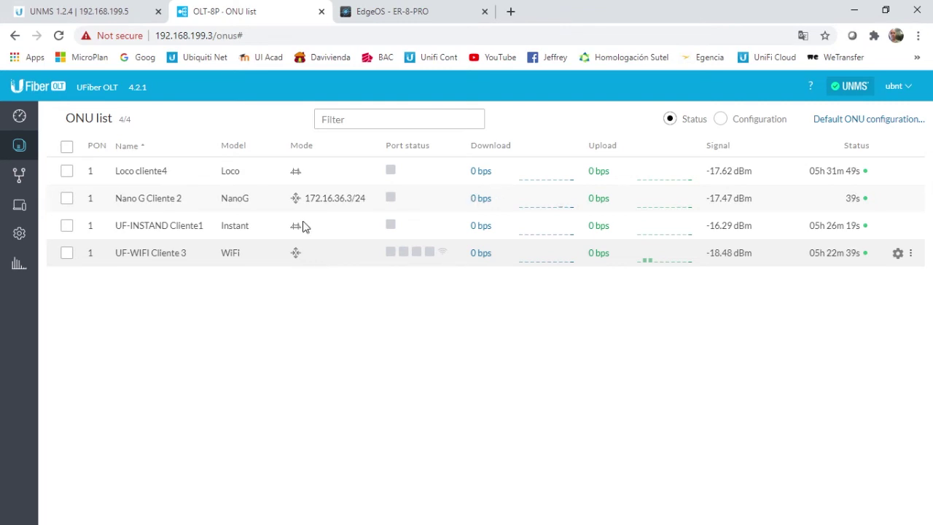
pyautogui.click(94, 13)
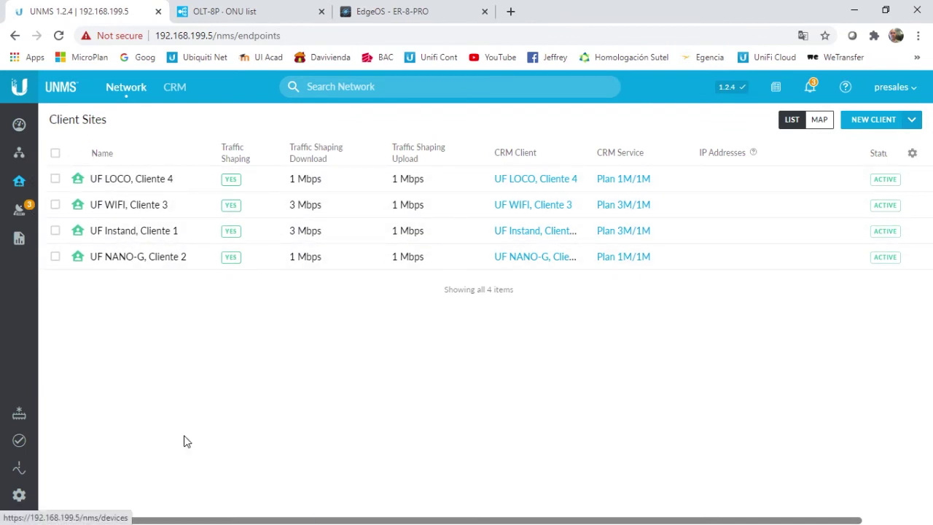
pyautogui.click(57, 38)
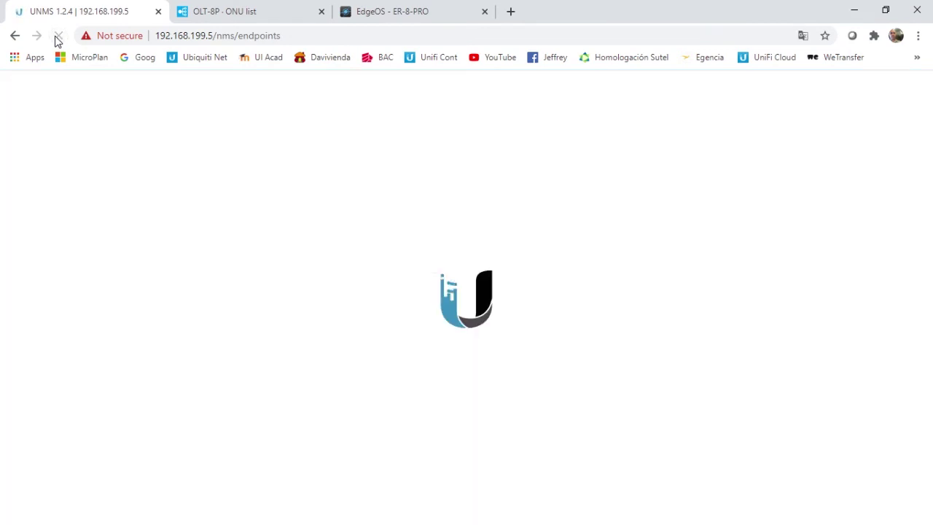
pyautogui.moveTo(611, 522); pyautogui.dragTo(377, 456)
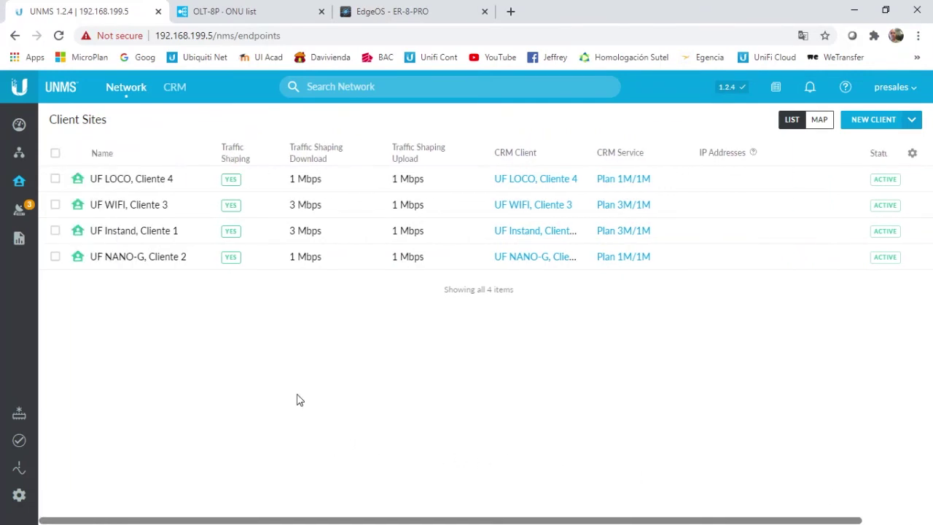
# - Back on the OLT, set the WAN VLAN of the UF-WIFI Cliente 3 ONU to 410 and save
pyautogui.click(250, 13)
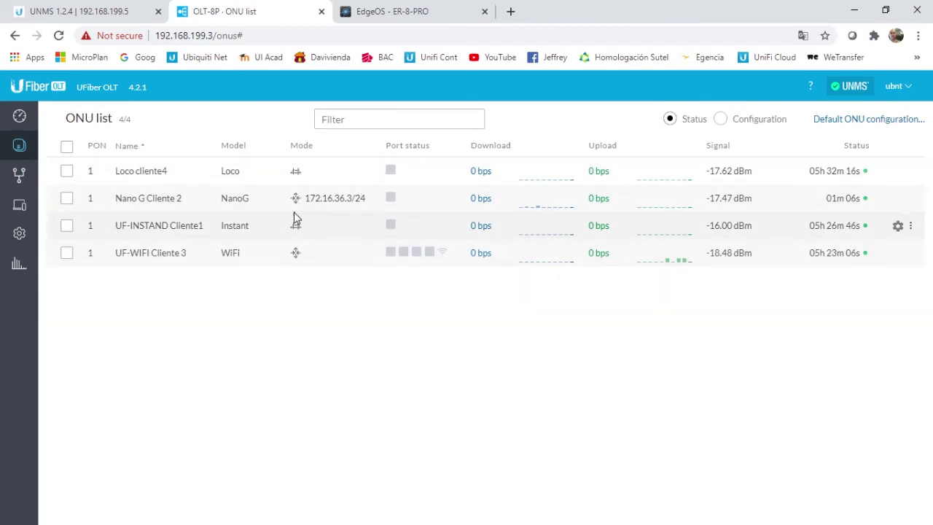
pyautogui.click(899, 254)
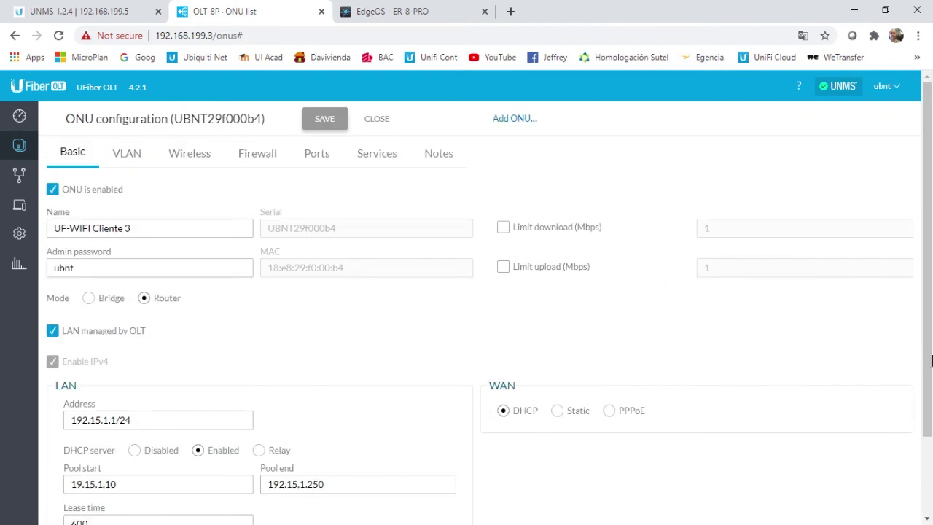
pyautogui.moveTo(930, 324); pyautogui.dragTo(922, 277)
pyautogui.click(134, 156)
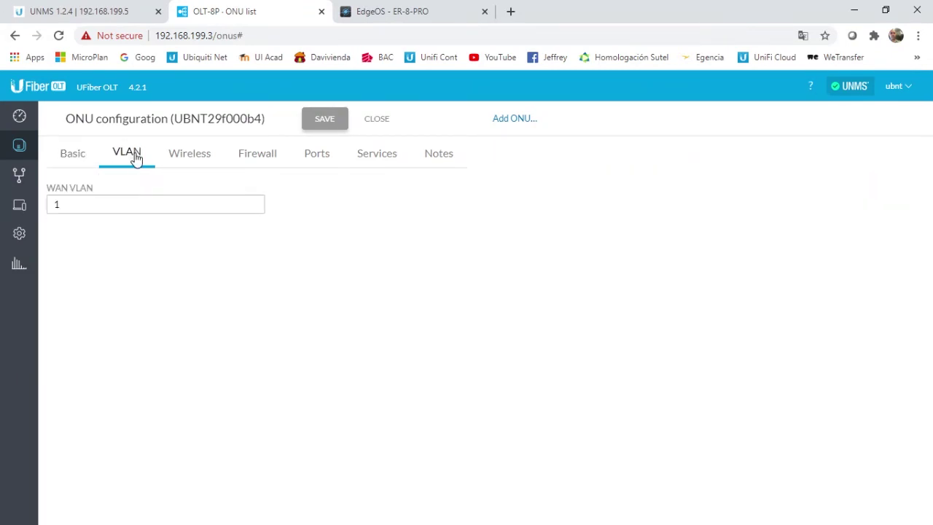
pyautogui.click(73, 158)
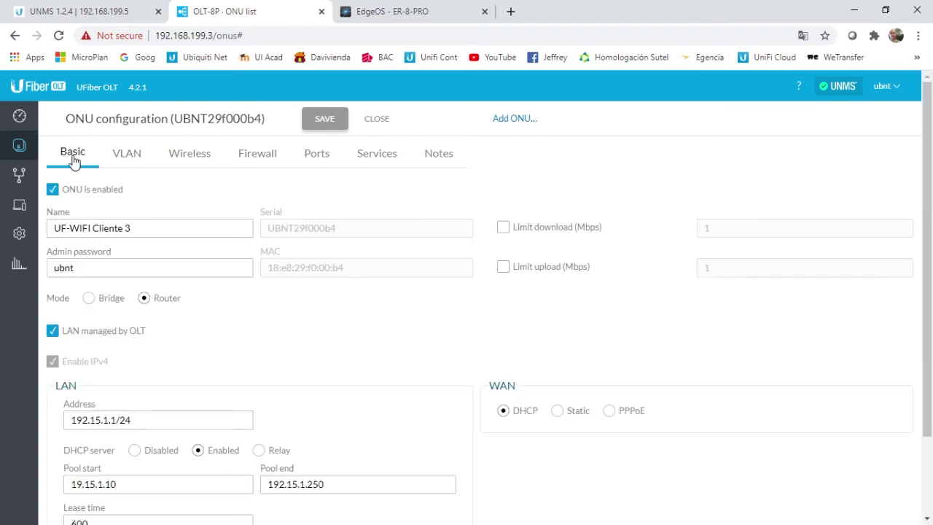
pyautogui.click(131, 153)
pyautogui.doubleClick(114, 204)
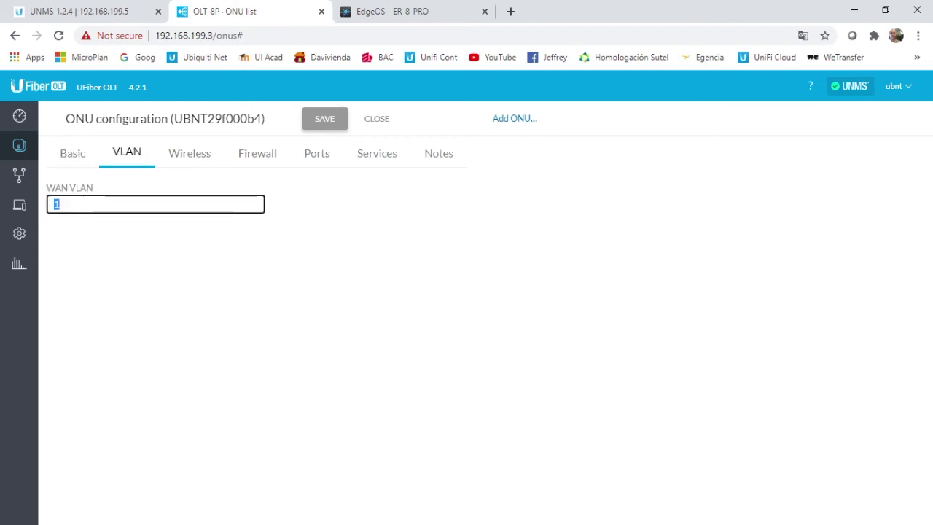
pyautogui.write('400')
pyautogui.press('BackSpace')
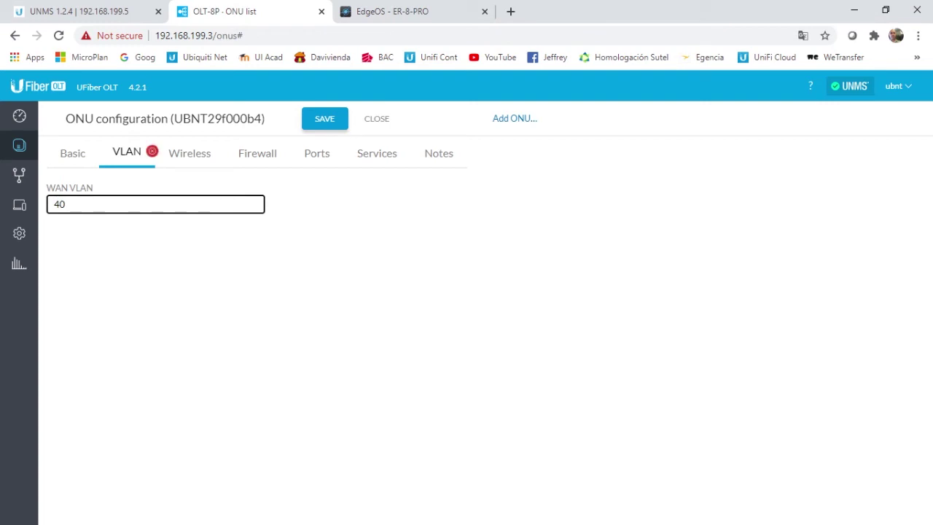
pyautogui.write('10')
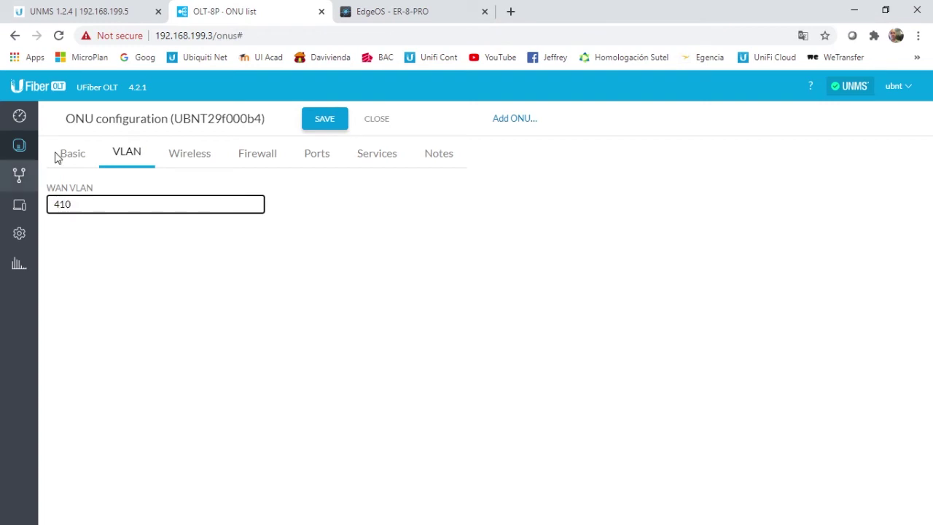
pyautogui.click(324, 121)
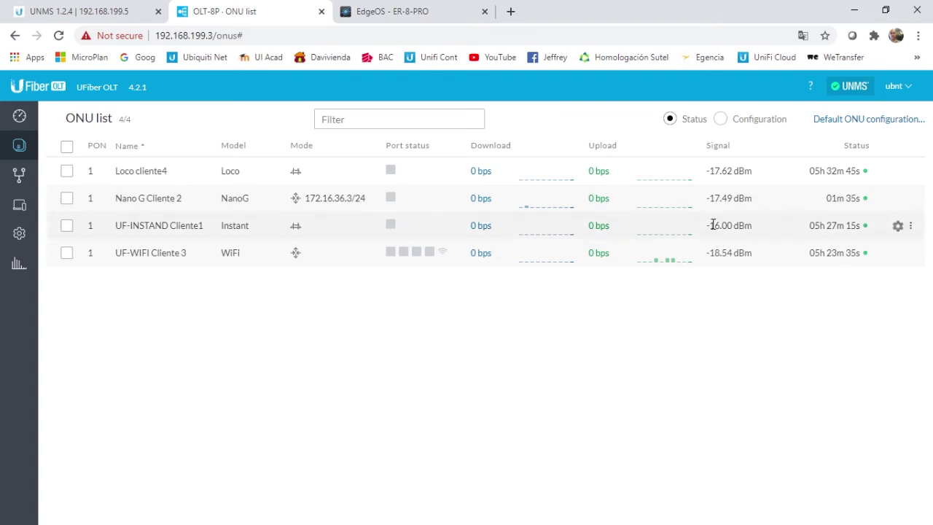
# - Check the IP addresses of the Nano G Cliente 2 and UF-WIFI Cliente 3 ONUs in the OLT list and in UNMS devices and client sites
pyautogui.click(62, 9)
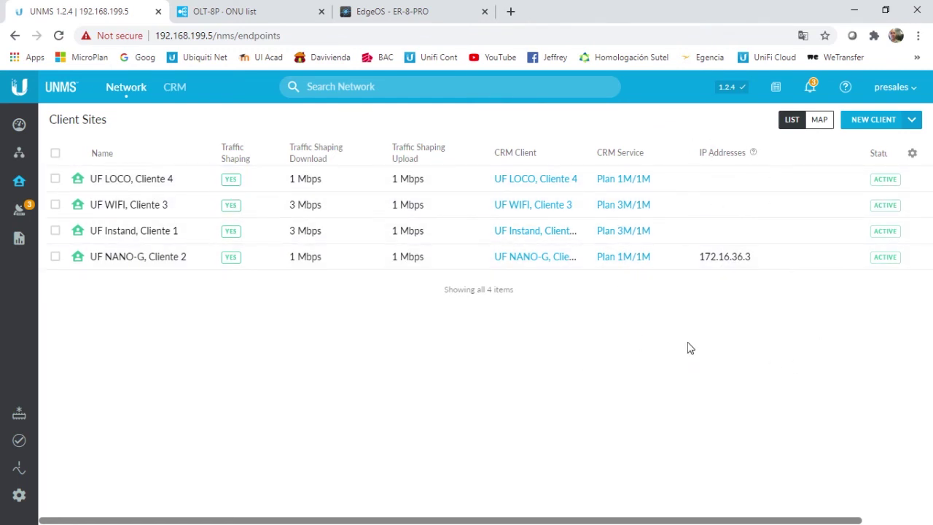
pyautogui.click(255, 18)
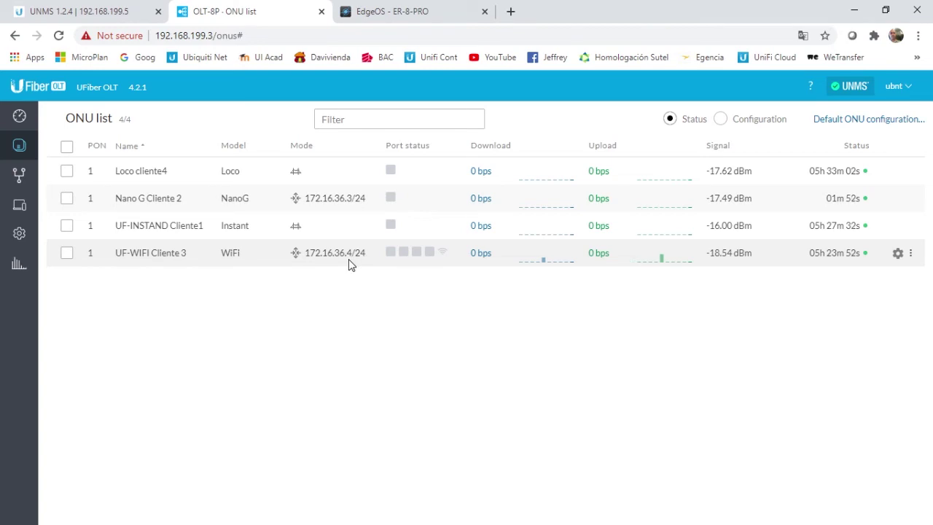
pyautogui.click(78, 12)
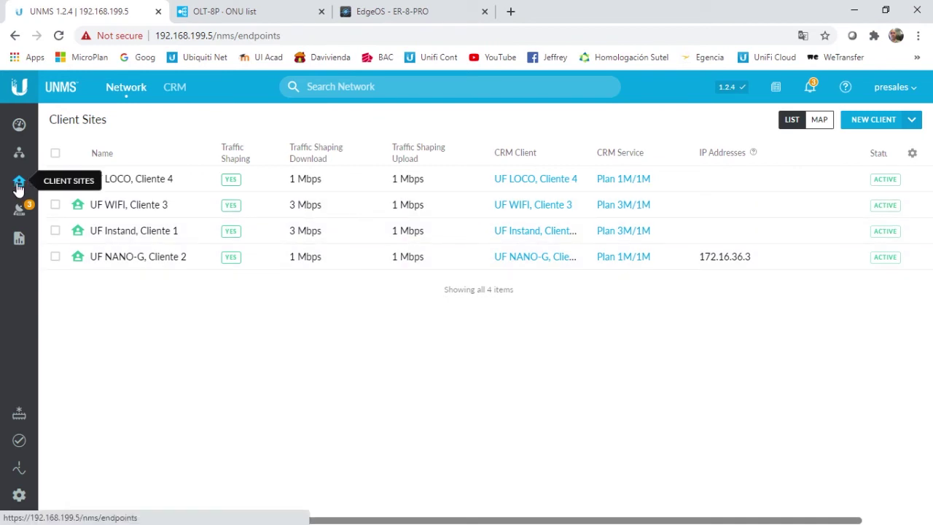
pyautogui.click(21, 210)
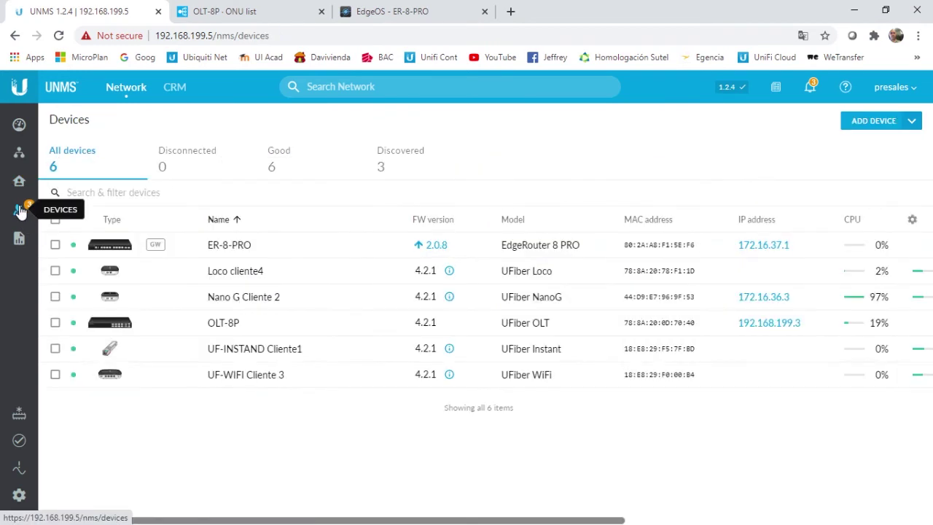
pyautogui.moveTo(579, 522); pyautogui.dragTo(636, 522)
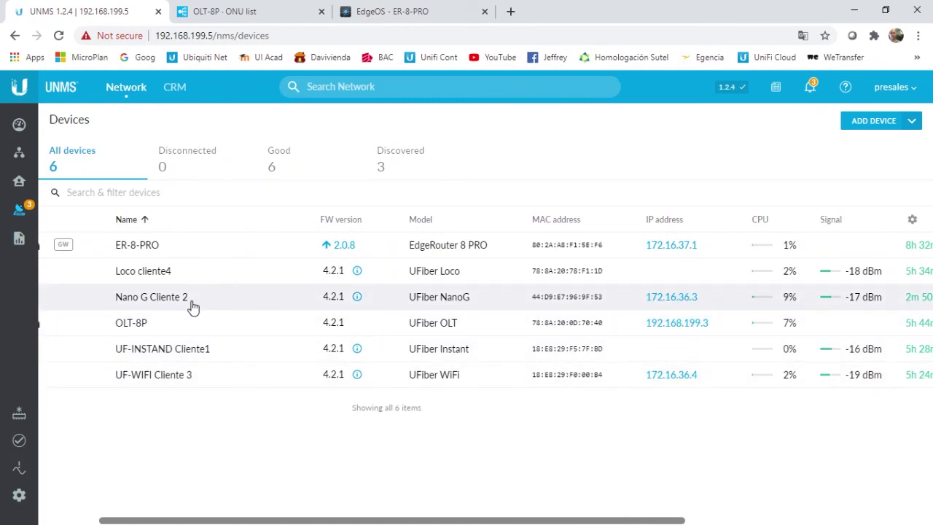
pyautogui.click(20, 183)
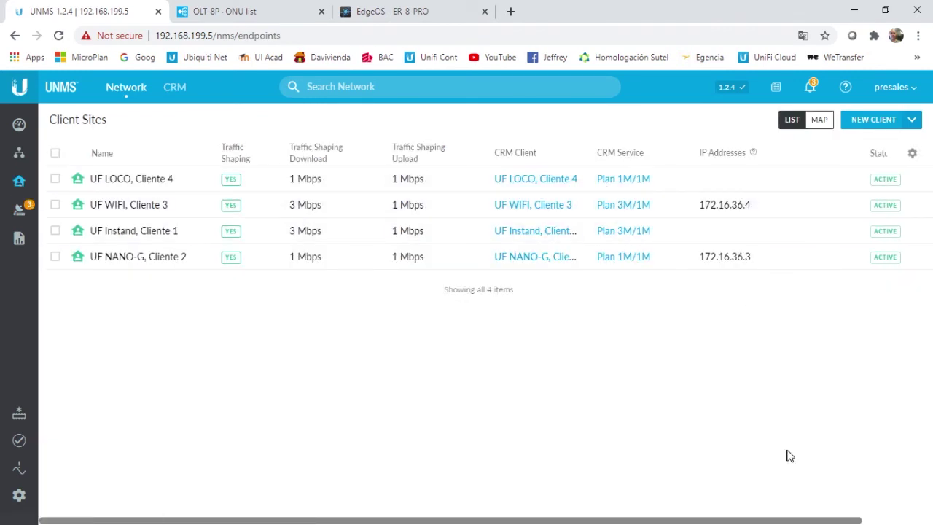
pyautogui.moveTo(726, 523); pyautogui.dragTo(568, 511)
# - Check the remaining lab stages on the Descripción del Lab slide in PowerPoint, and return to the browser
pyautogui.press('super+Tab')
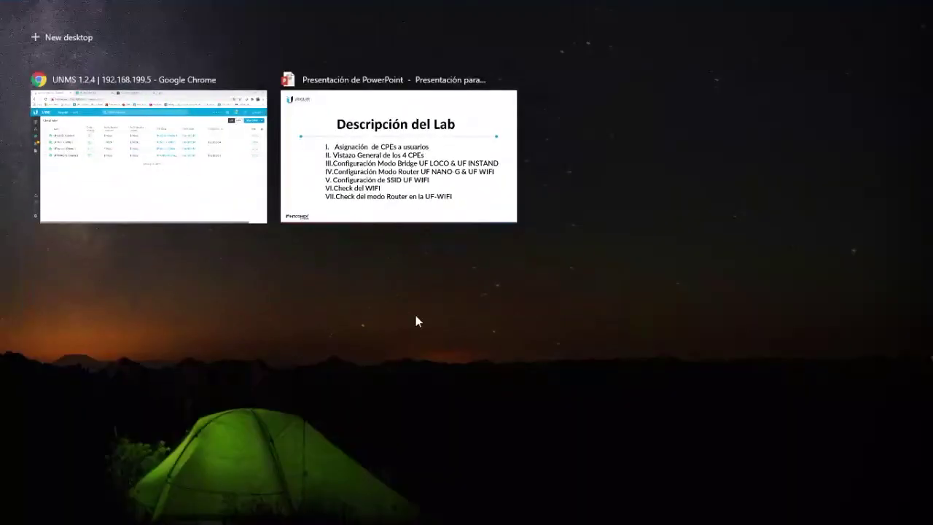
pyautogui.click(469, 166)
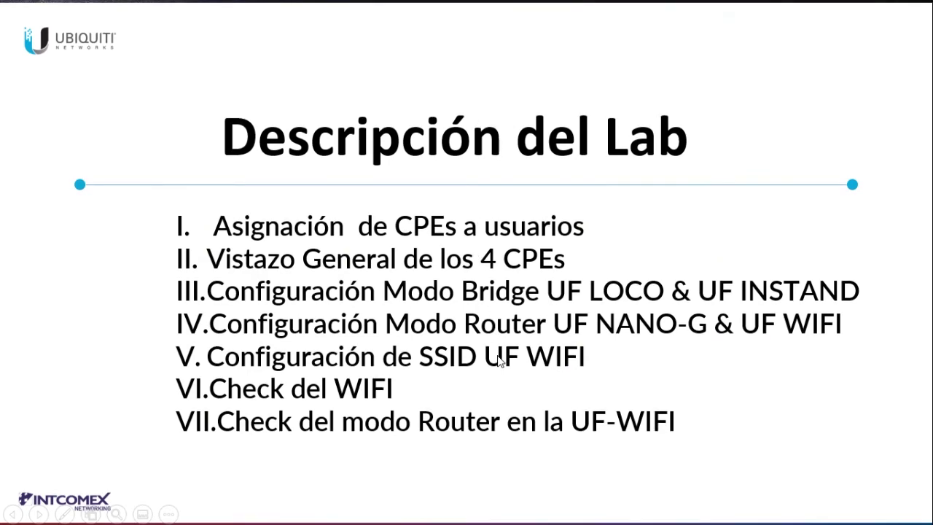
pyautogui.press('super+Tab')
pyautogui.click(428, 169)
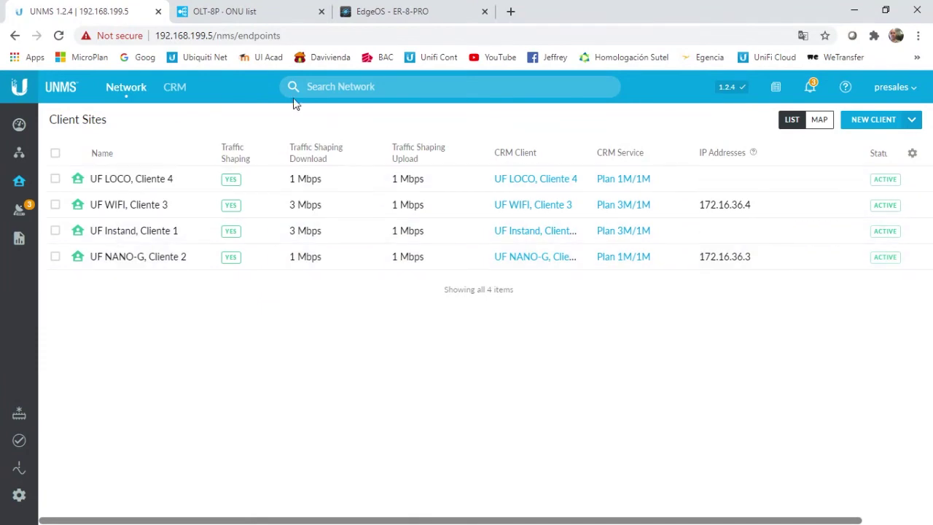
# - On the OLT, let the OLT manage the WiFi of the UF-WIFI Cliente 3 ONU and enable its WiFi
pyautogui.click(234, 14)
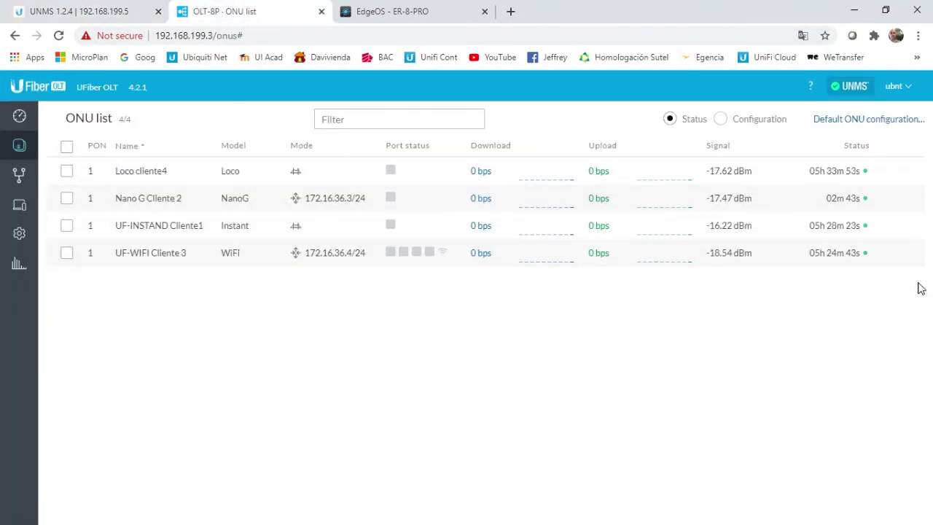
pyautogui.click(898, 254)
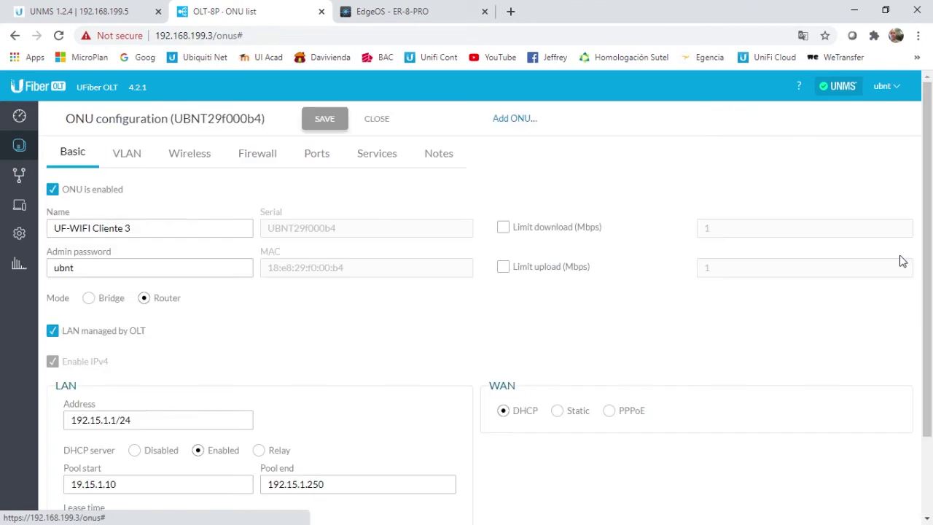
pyautogui.click(201, 159)
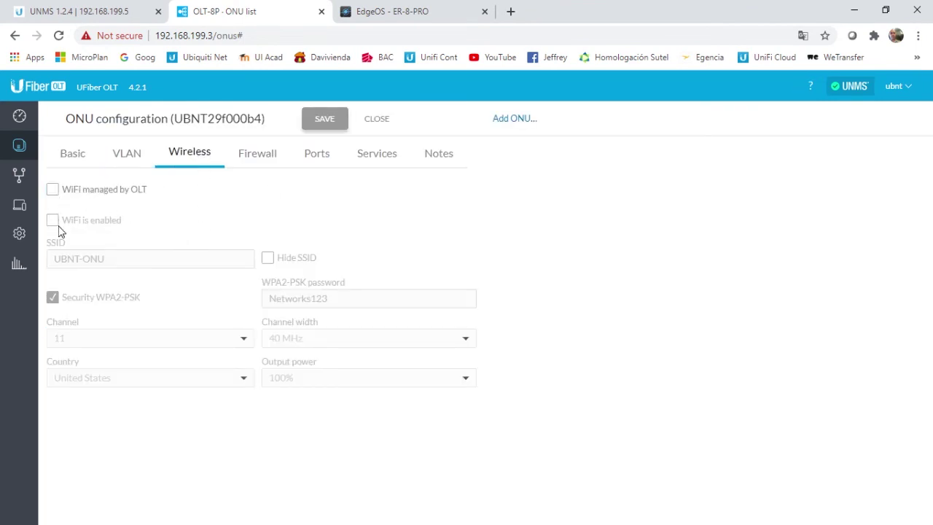
pyautogui.click(52, 189)
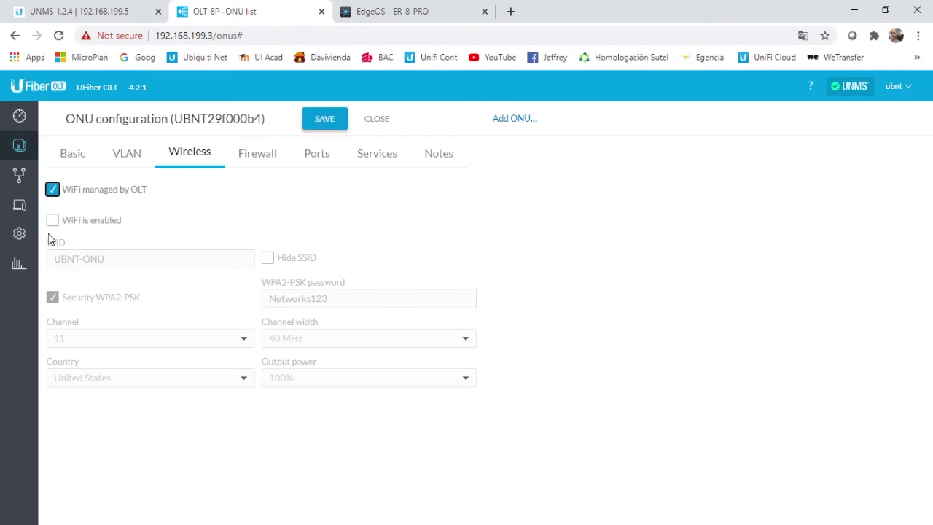
pyautogui.click(53, 220)
# - Set the ONU's WiFi channel width to 20 MHz with 100% output power and save the configuration
pyautogui.tripleClick(151, 259)
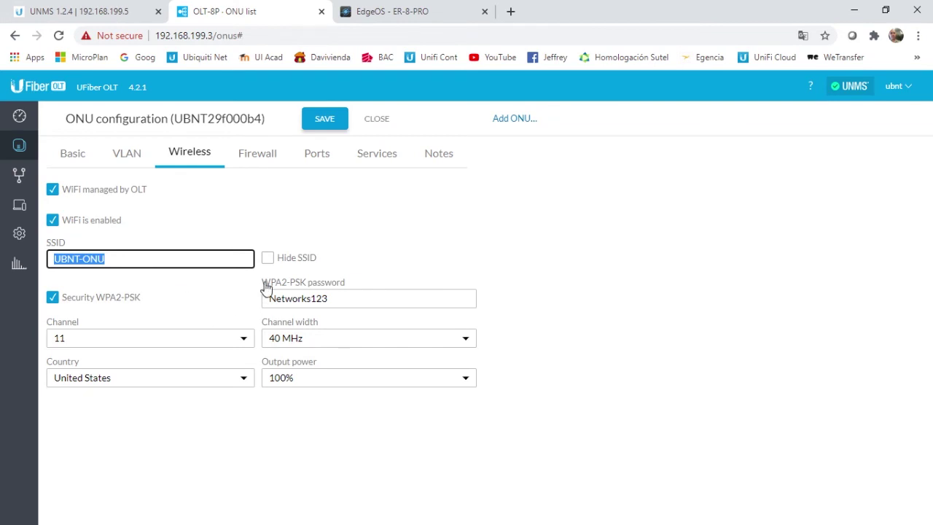
pyautogui.click(466, 339)
pyautogui.click(458, 357)
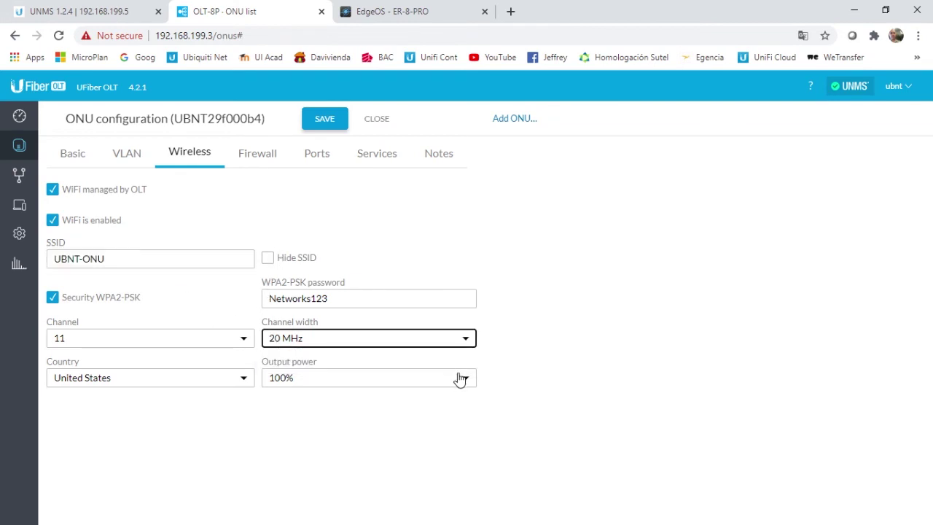
pyautogui.click(463, 382)
pyautogui.click(460, 395)
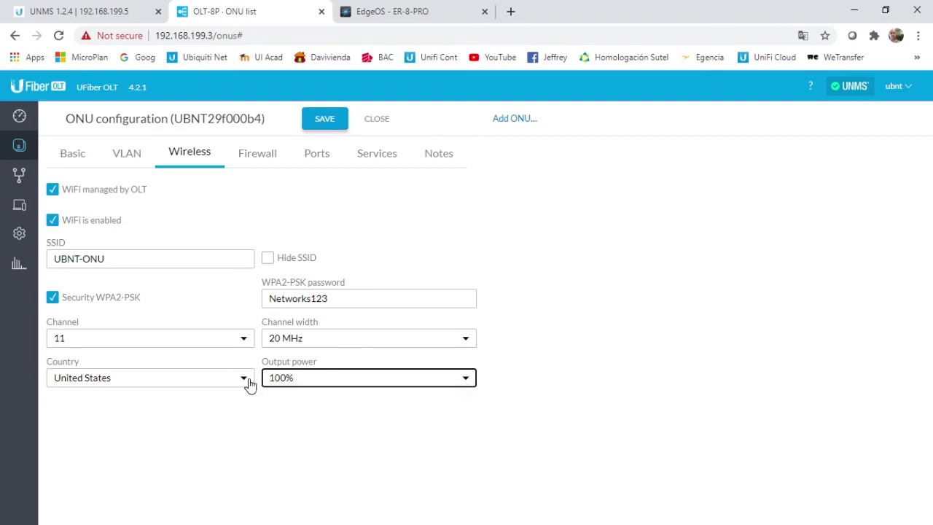
pyautogui.click(324, 124)
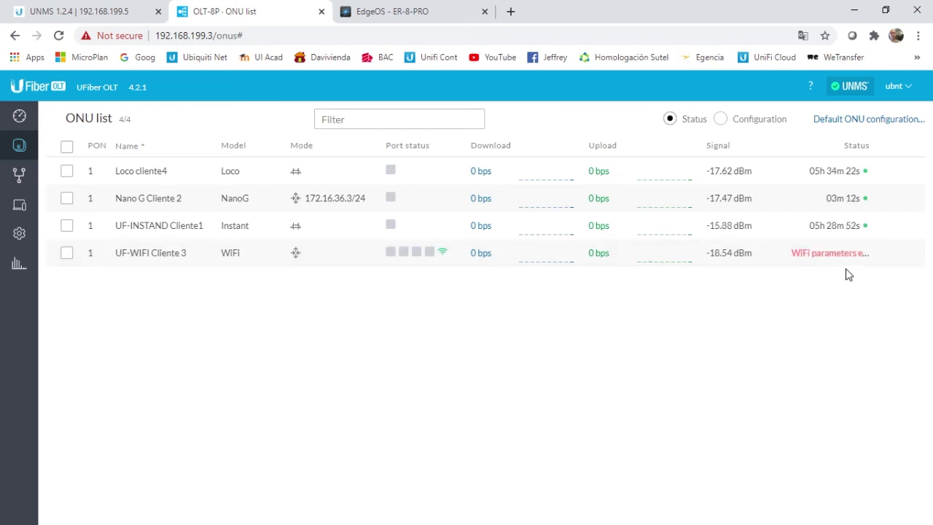
# - Set the WiFi country of the UF-WIFI Cliente 3 ONU to Costa Rica, save, and check the ONU's status
pyautogui.moveTo(846, 258)
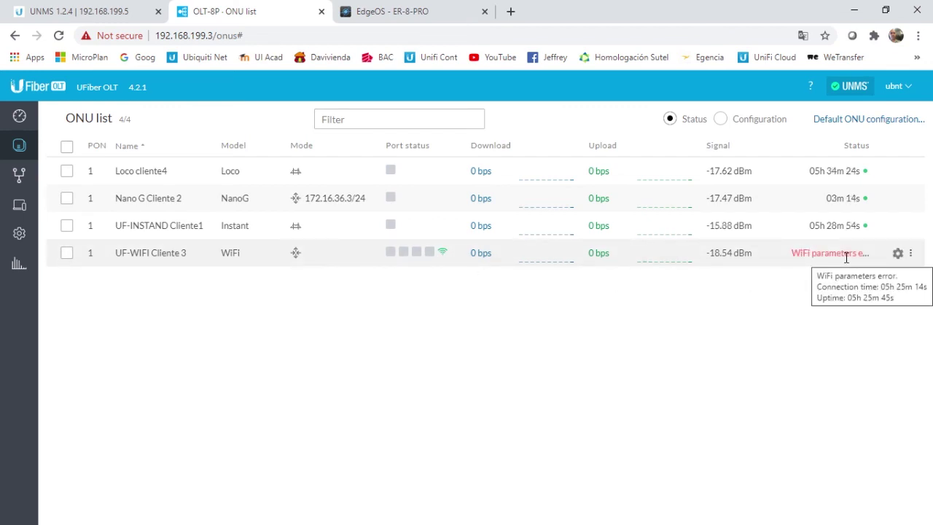
pyautogui.click(898, 255)
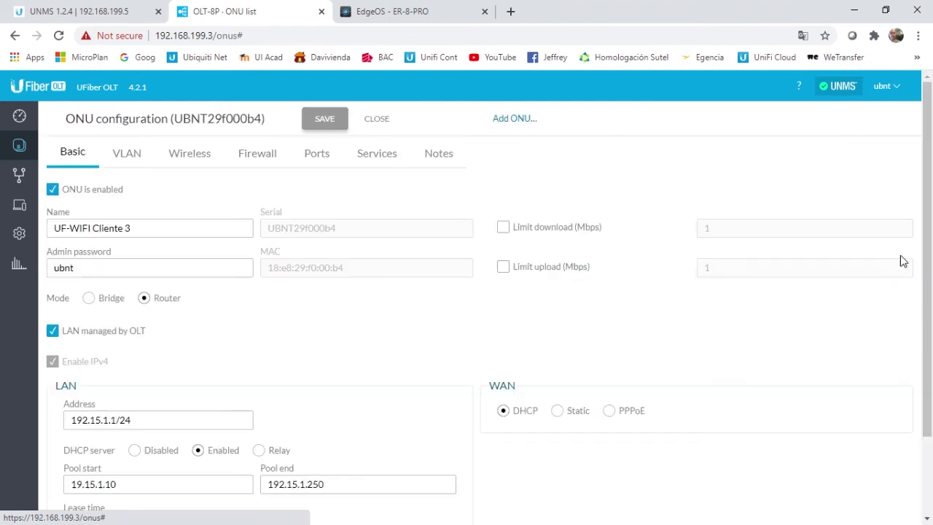
pyautogui.click(191, 153)
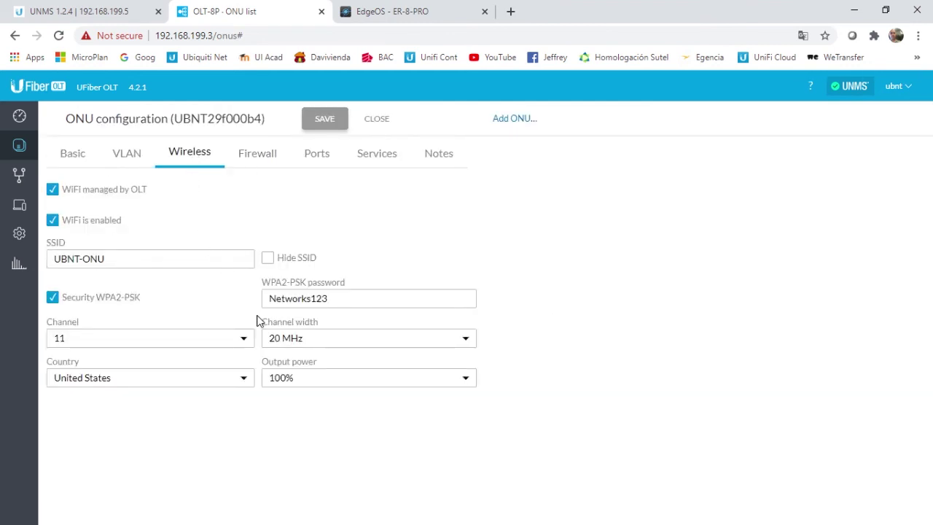
pyautogui.click(245, 377)
pyautogui.press('c')
pyautogui.press('Down')
pyautogui.press('Down')
pyautogui.press('Down')
pyautogui.press('Down')
pyautogui.press('Return')
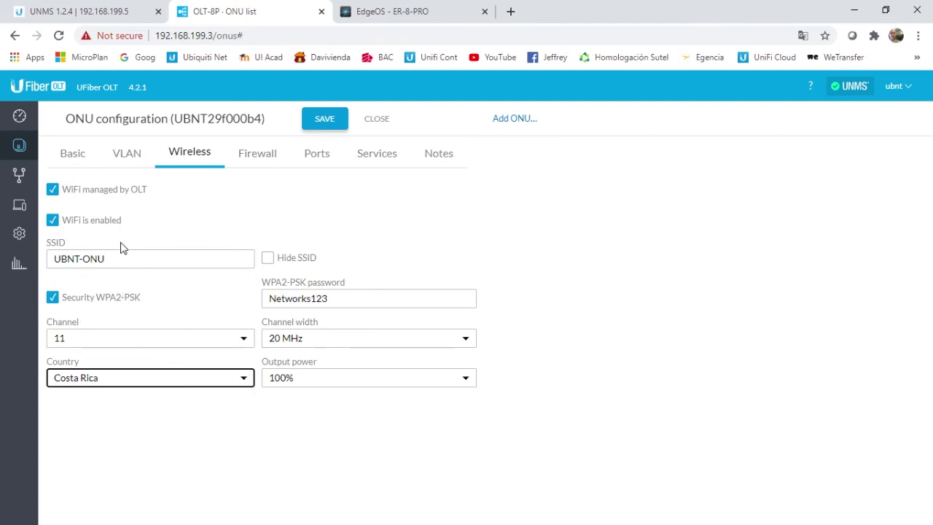
pyautogui.click(55, 192)
pyautogui.click(55, 192)
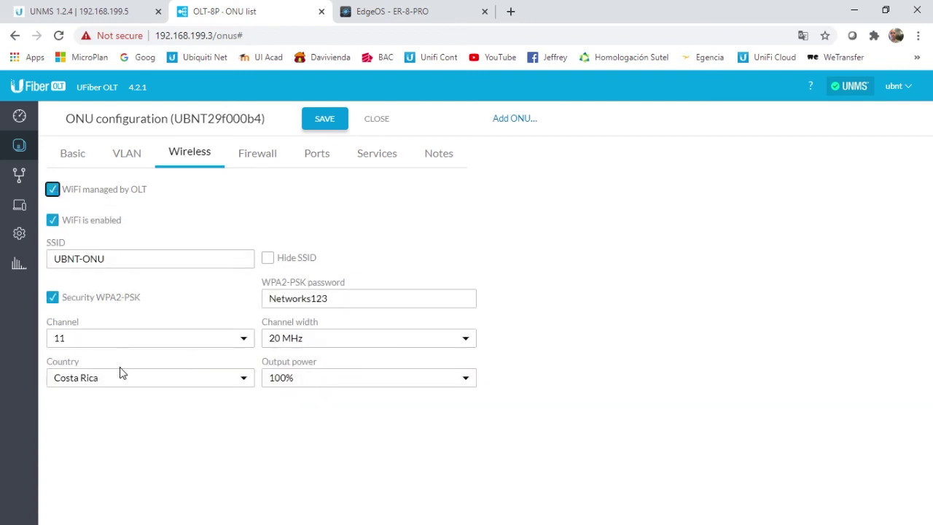
pyautogui.click(321, 119)
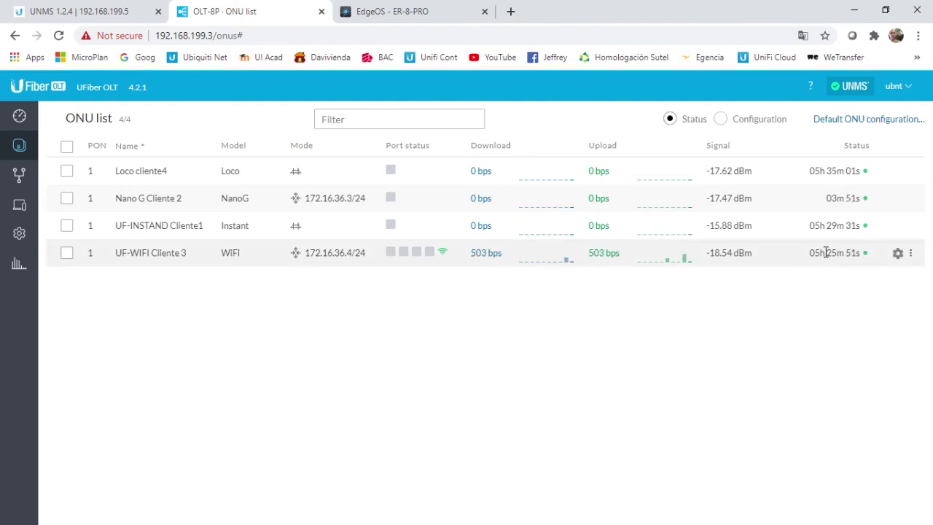
pyautogui.moveTo(826, 252)
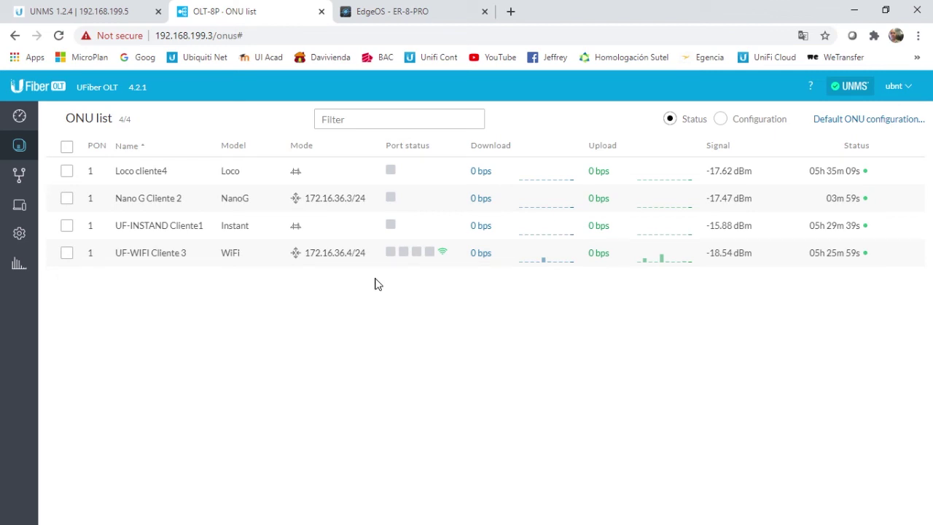
# - Examine the PC's Ethernet connection details for the address, gateway and DHCP server assigned by the UF-WIFI, and close them
pyautogui.click(83, 16)
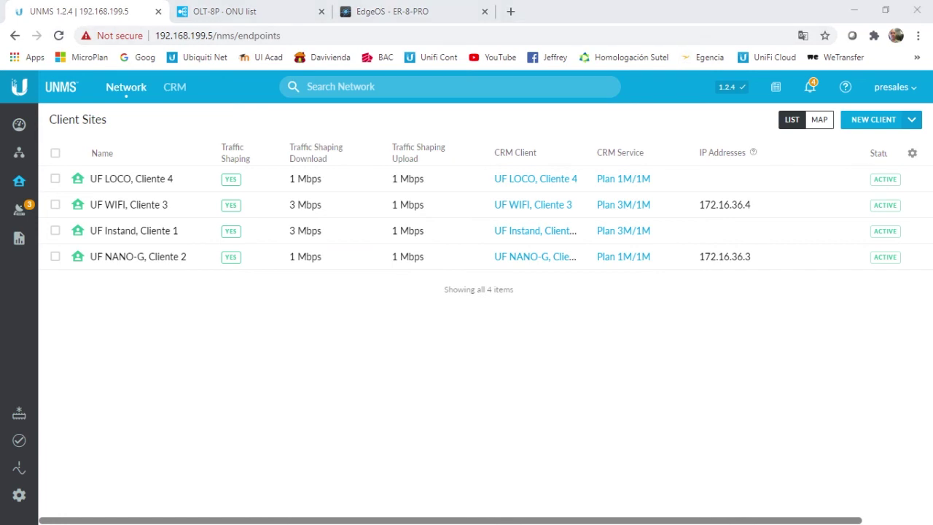
pyautogui.moveTo(0, 34); pyautogui.dragTo(399, 52)
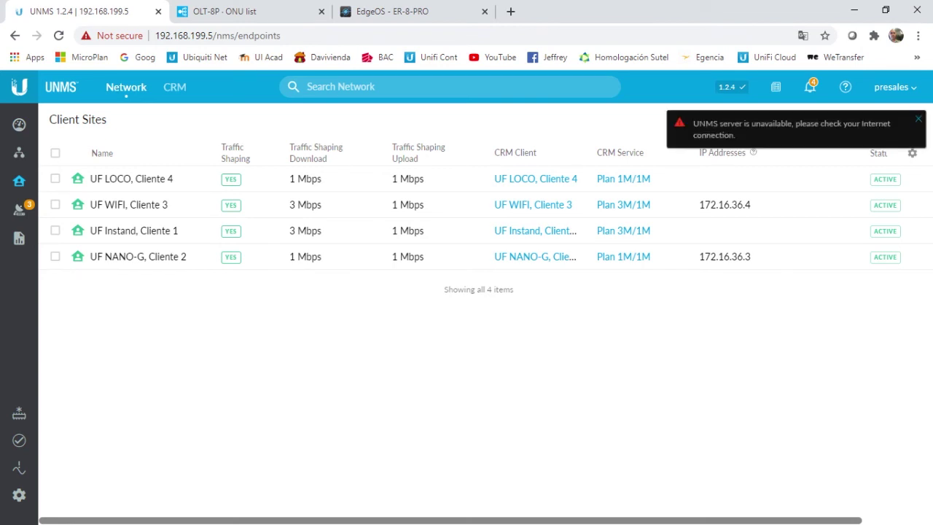
pyautogui.moveTo(251, 202); pyautogui.dragTo(520, 140)
pyautogui.click(467, 270)
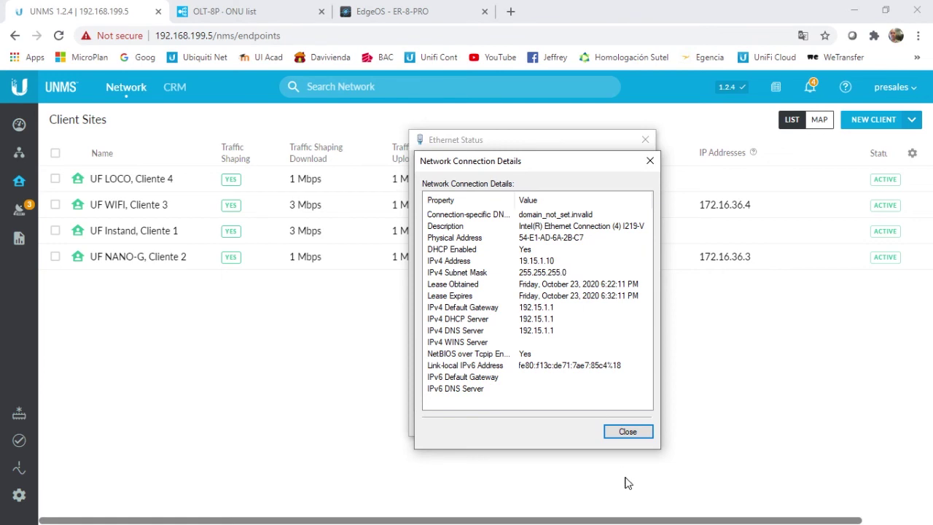
pyautogui.click(630, 433)
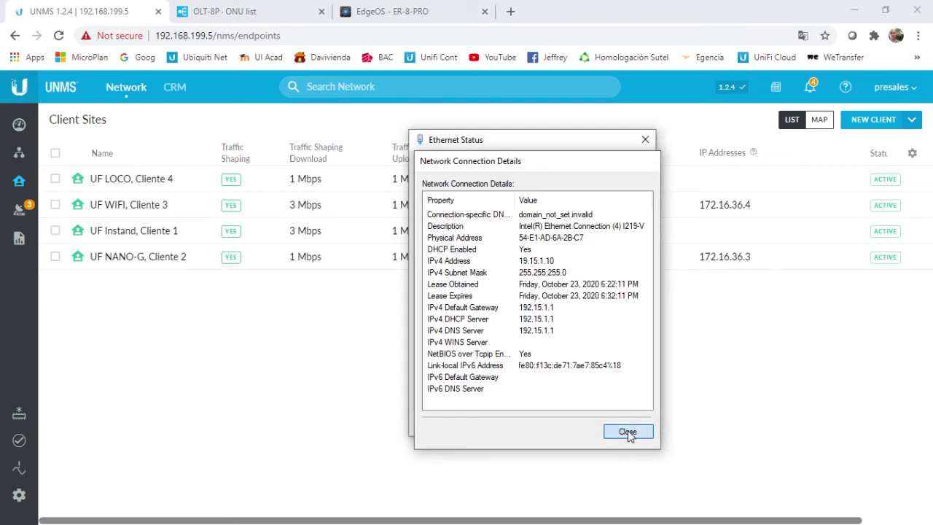
pyautogui.click(645, 139)
# - Review the completed lab stages on the PowerPoint slide and return to the UNMS client sites
pyautogui.press('super+Tab')
pyautogui.click(447, 191)
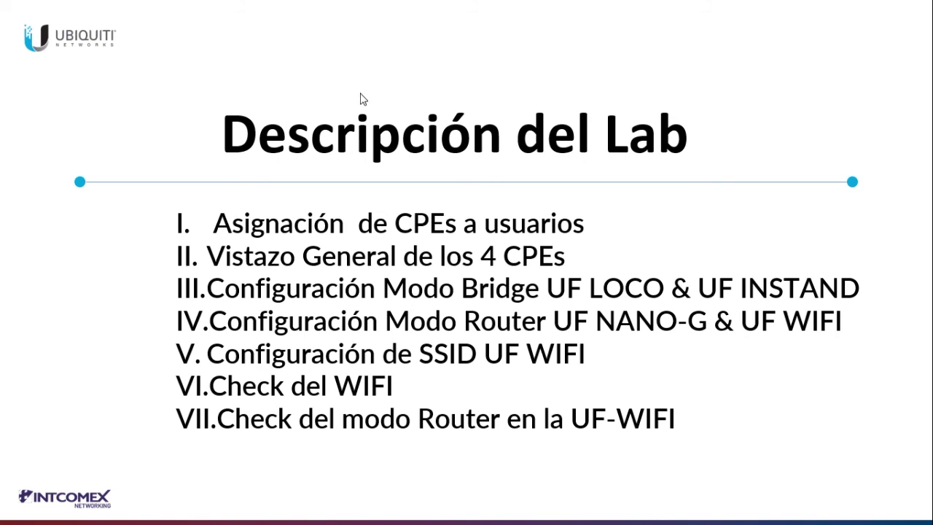
pyautogui.hotkey('alt', 'Tab')
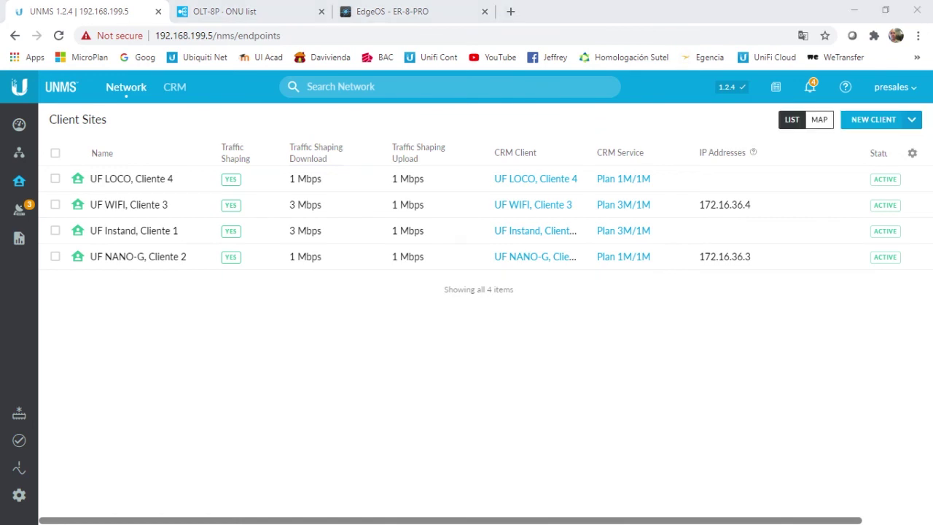
# - Check the PC's renewed Ethernet connection details alongside the EdgeRouter page, and close the details
pyautogui.moveTo(0, 141); pyautogui.dragTo(489, 142)
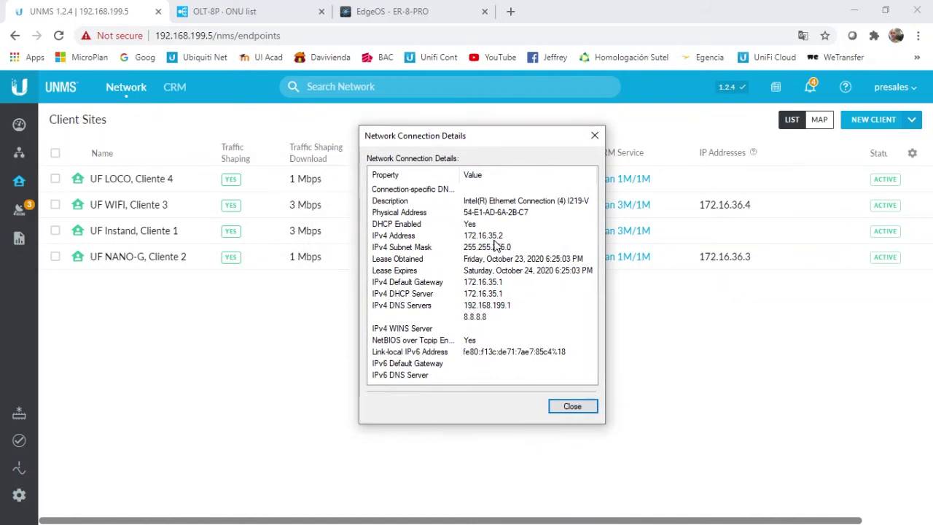
pyautogui.click(437, 13)
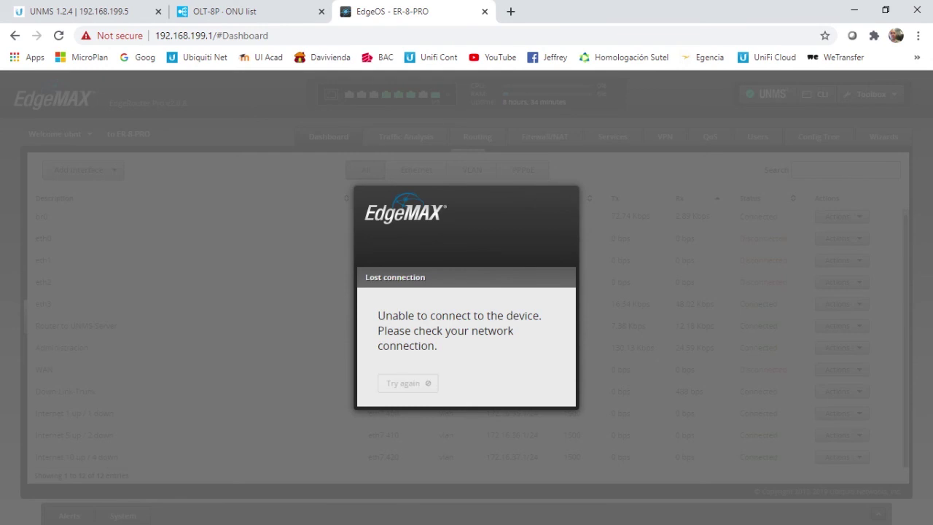
pyautogui.hotkey('alt', 'Tab')
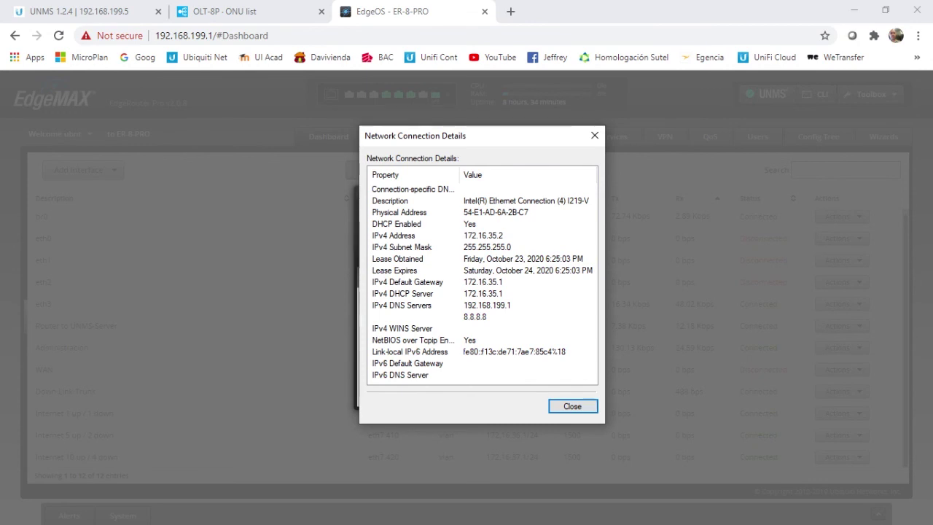
pyautogui.click(594, 136)
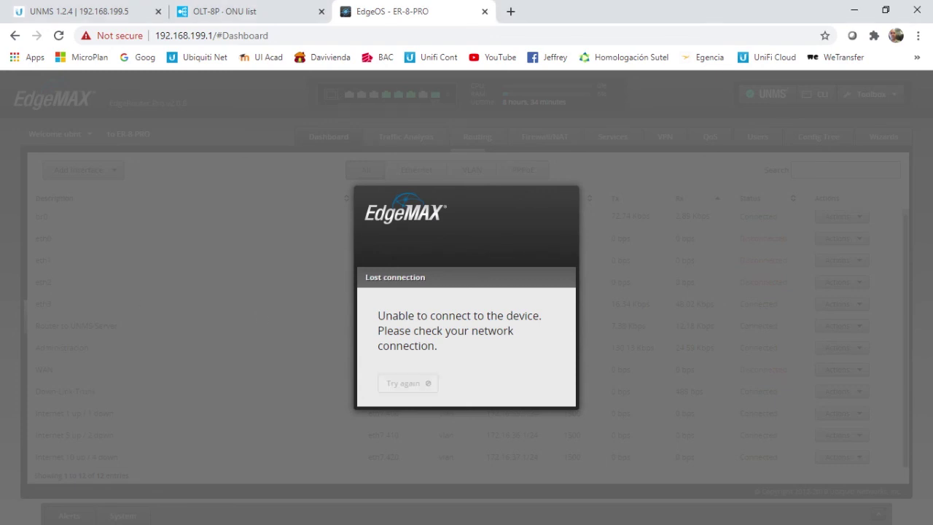
# - Reload the EdgeRouter web interface to test the connection, and go back to UNMS
pyautogui.click(59, 37)
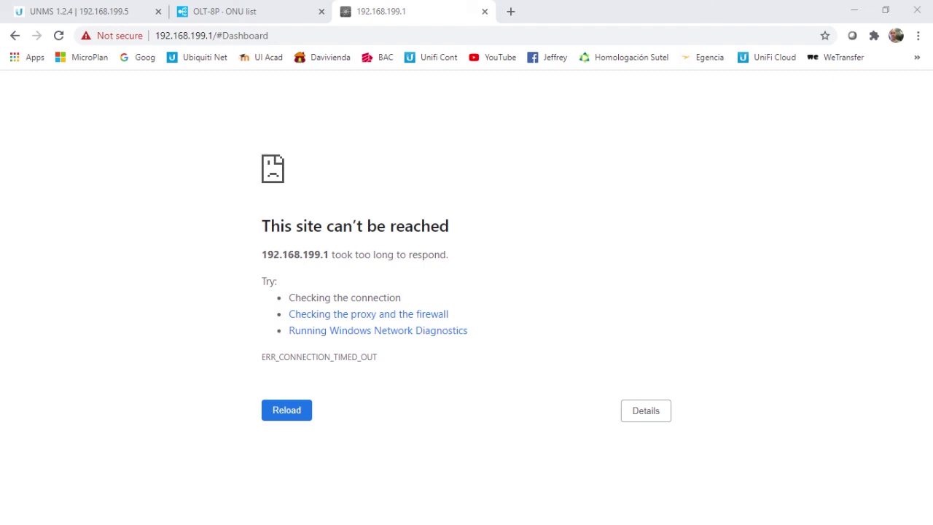
pyautogui.click(58, 35)
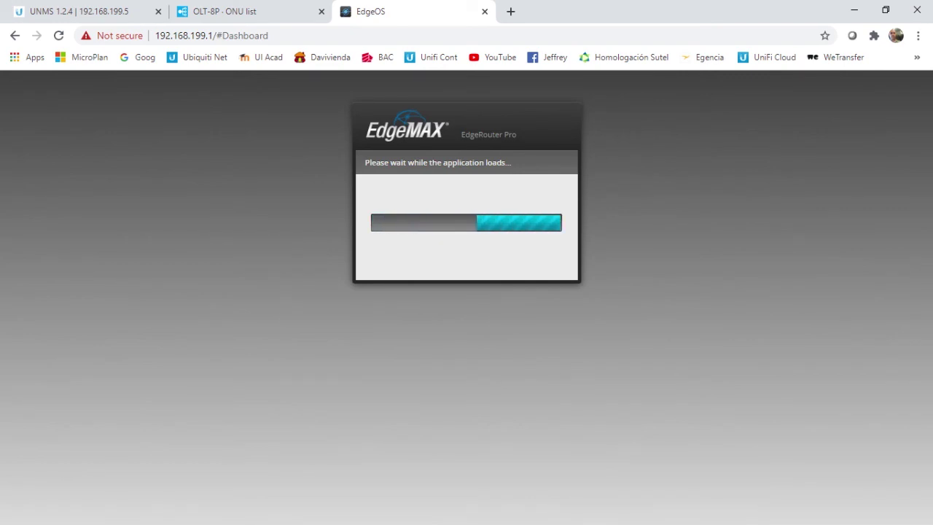
pyautogui.click(250, 11)
pyautogui.click(102, 13)
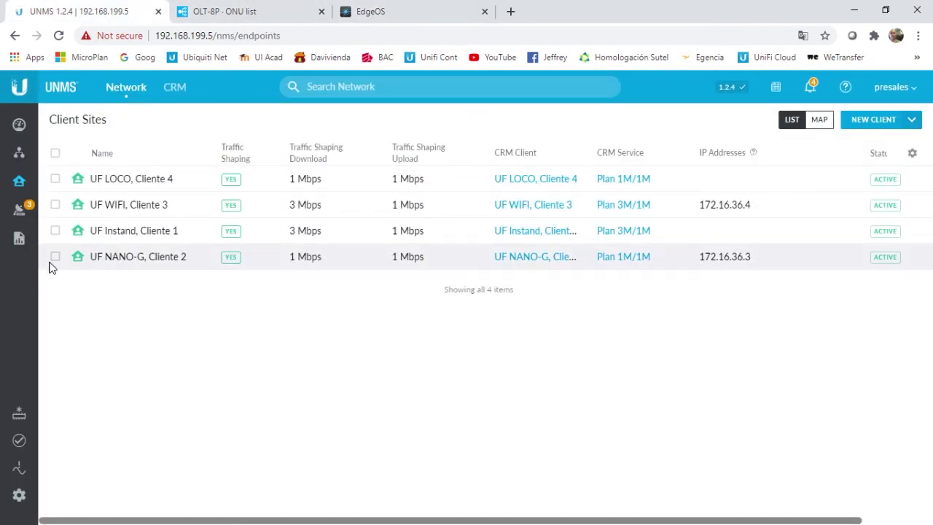
# - Look through the discovered devices in UNMS and the devices in good state
pyautogui.click(20, 215)
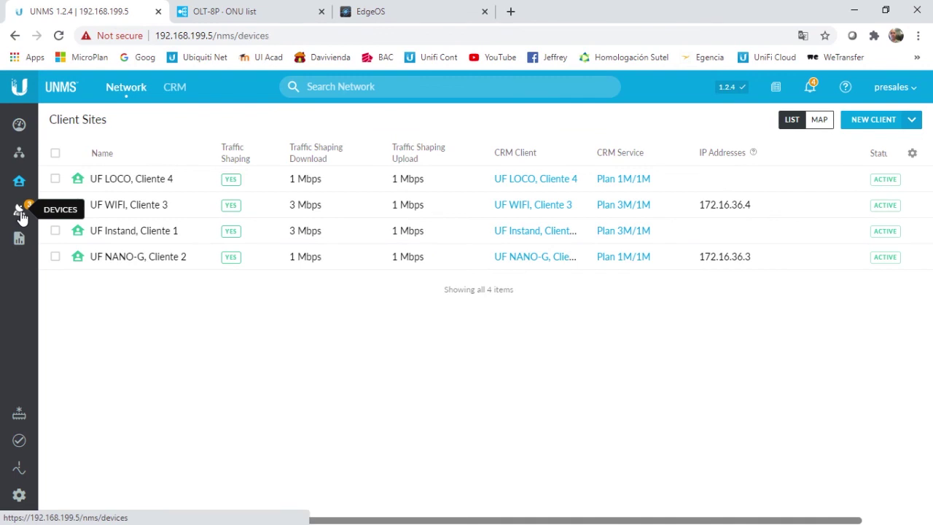
pyautogui.click(420, 167)
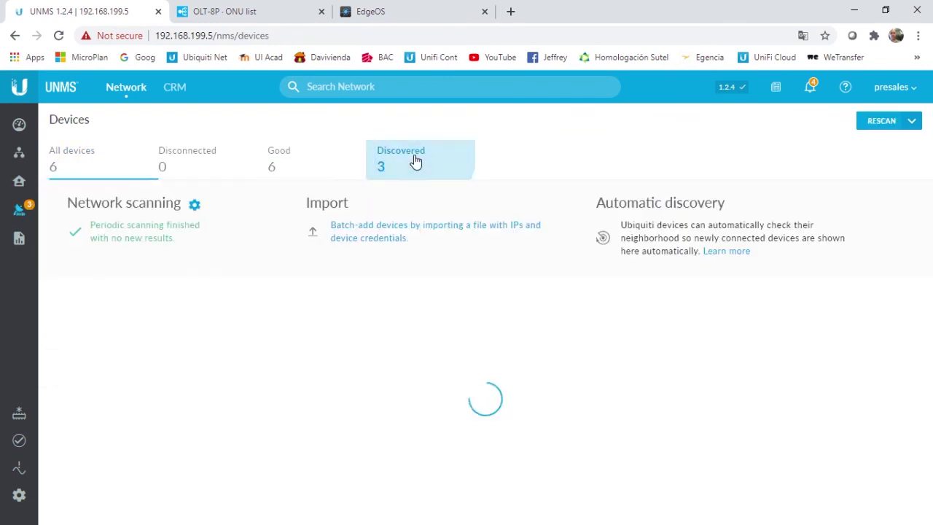
pyautogui.click(276, 157)
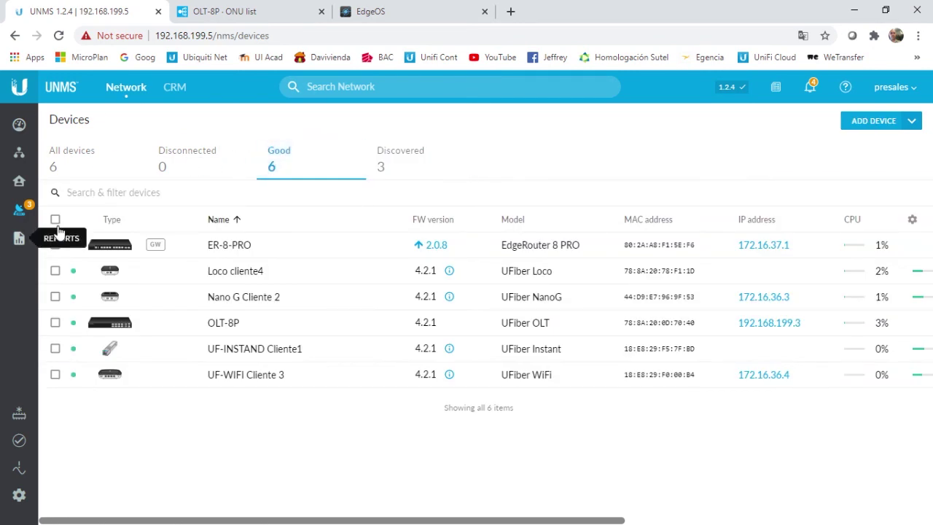
# - Inspect the POP GPON site's topology with its client sites shown, and return to the client sites list
pyautogui.click(20, 153)
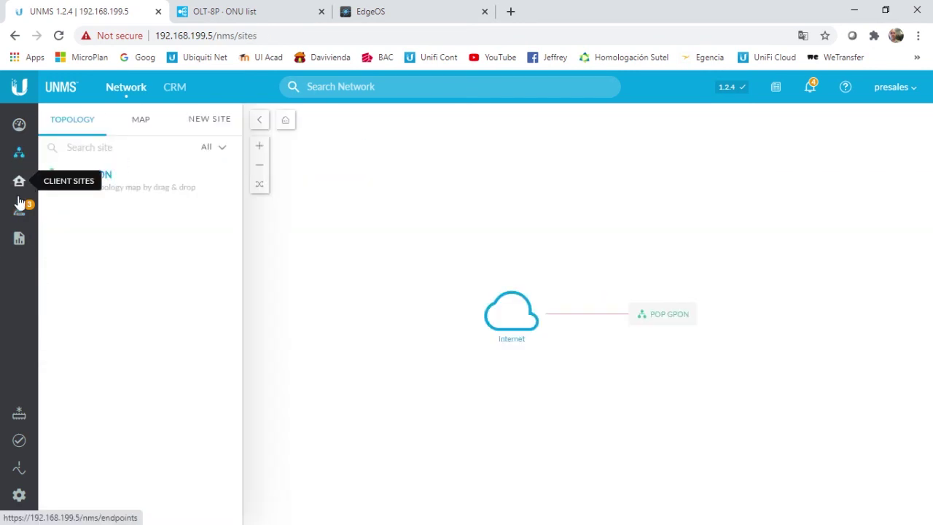
pyautogui.click(19, 181)
pyautogui.click(19, 152)
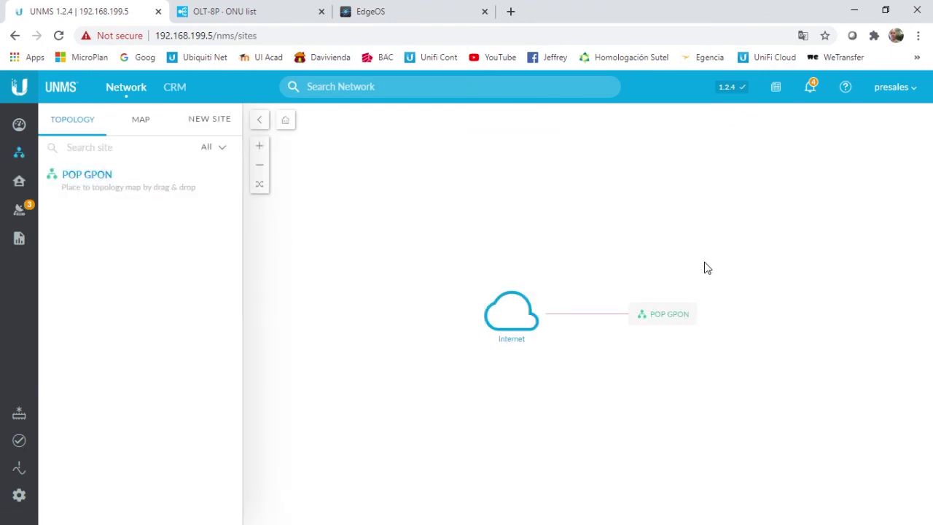
pyautogui.click(669, 314)
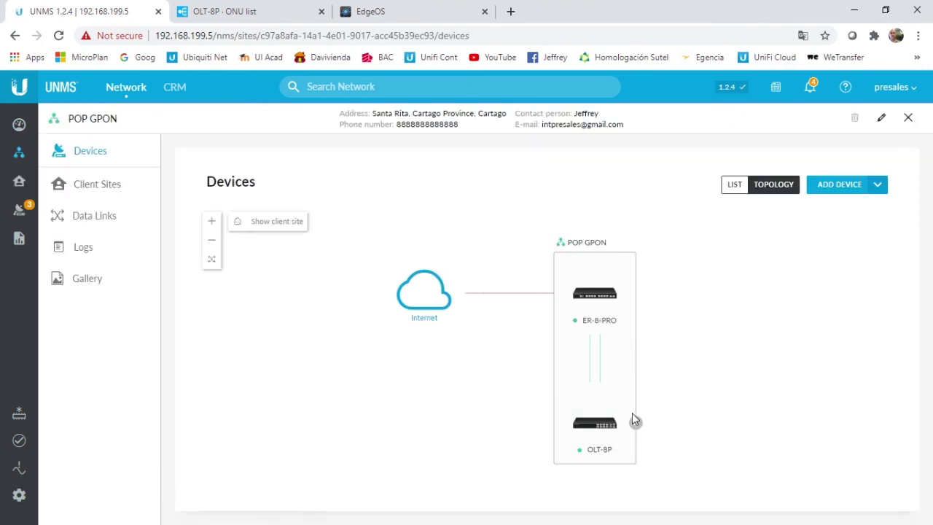
pyautogui.click(637, 432)
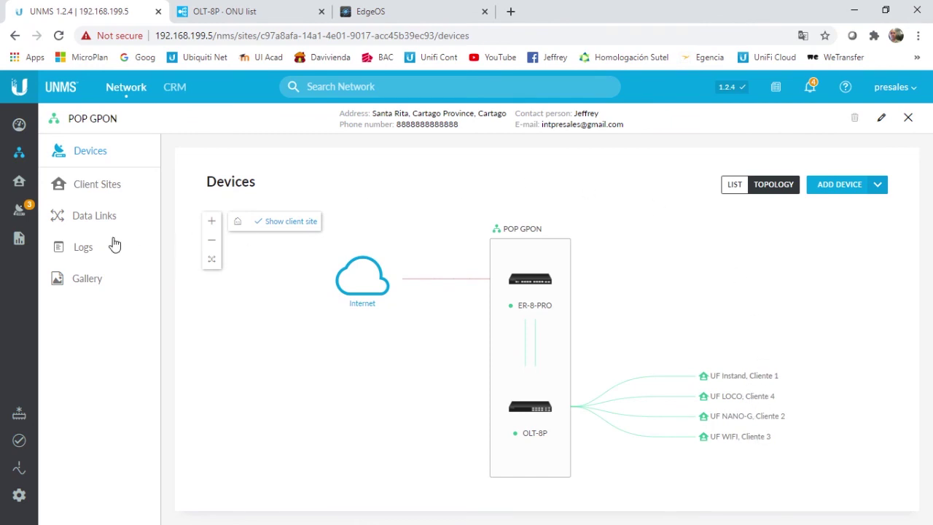
pyautogui.click(19, 181)
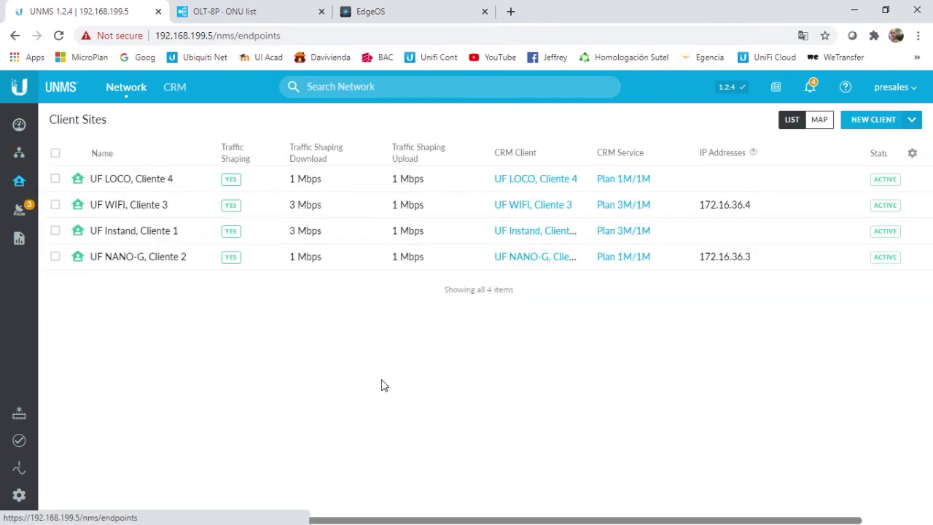